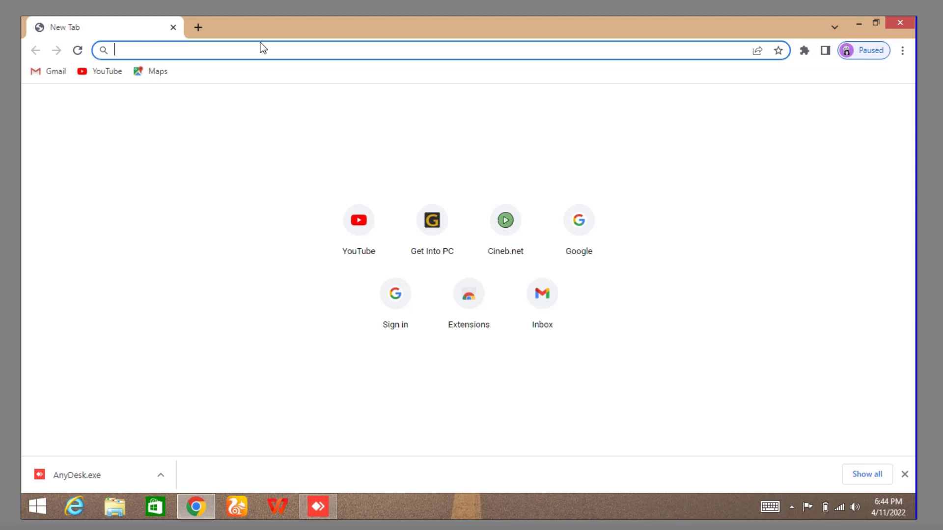
Step: Add a new browser profile from the Paused profile menu in the Chrome toolbar
{"action": "left_click", "coordinate": [867, 54]}
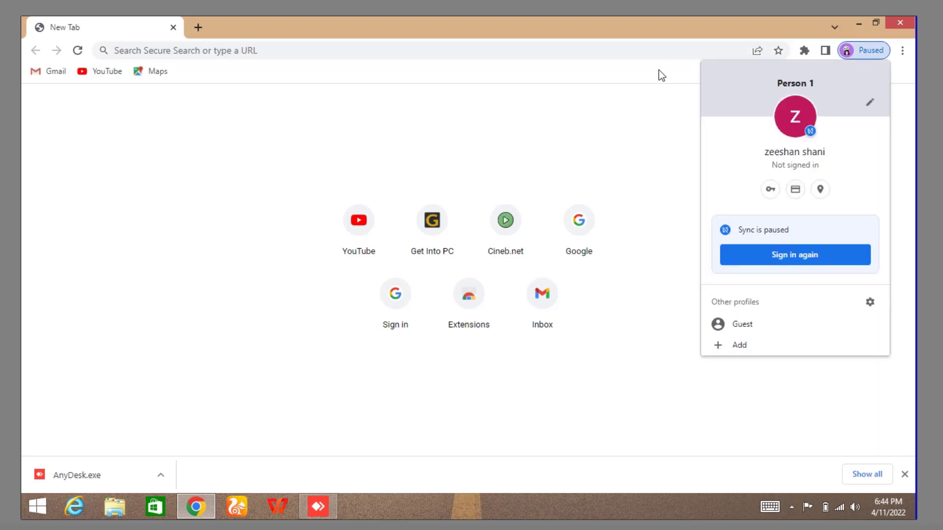
{"action": "left_click", "coordinate": [856, 55]}
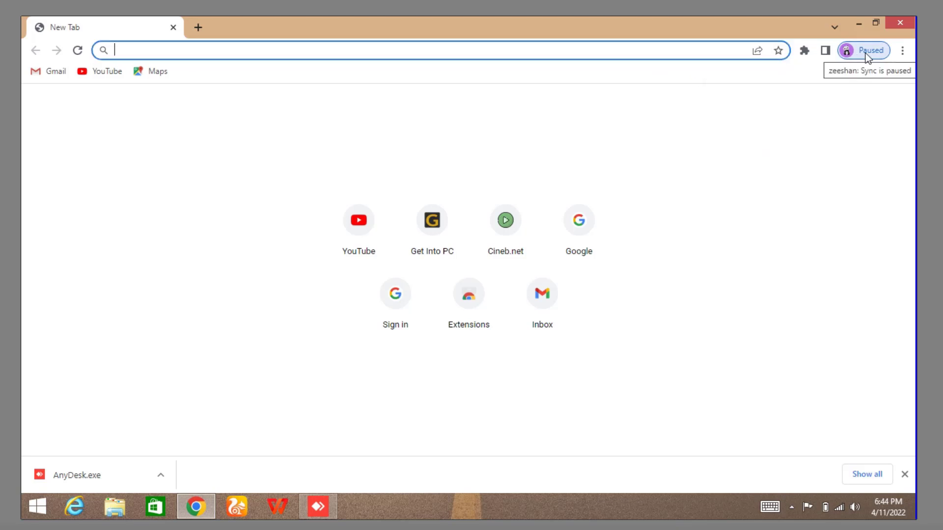
{"action": "left_click", "coordinate": [866, 53]}
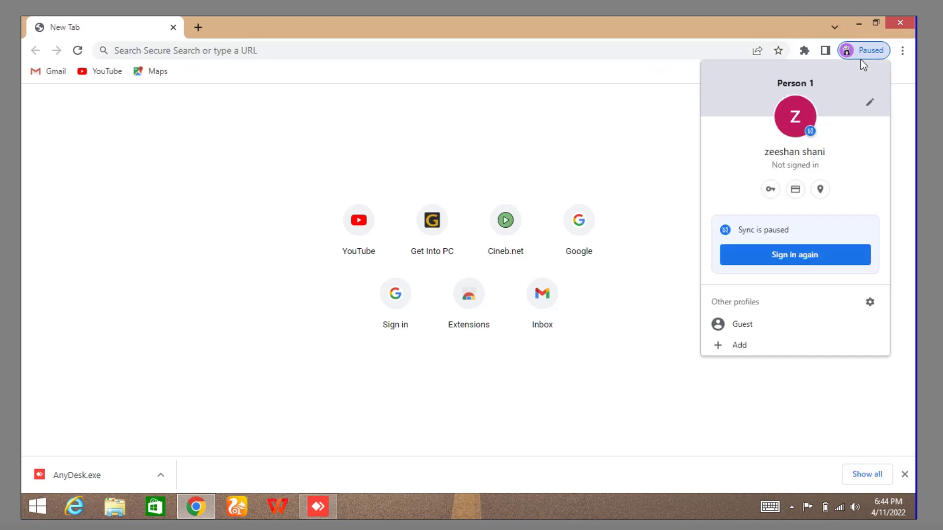
{"action": "left_click", "coordinate": [766, 340]}
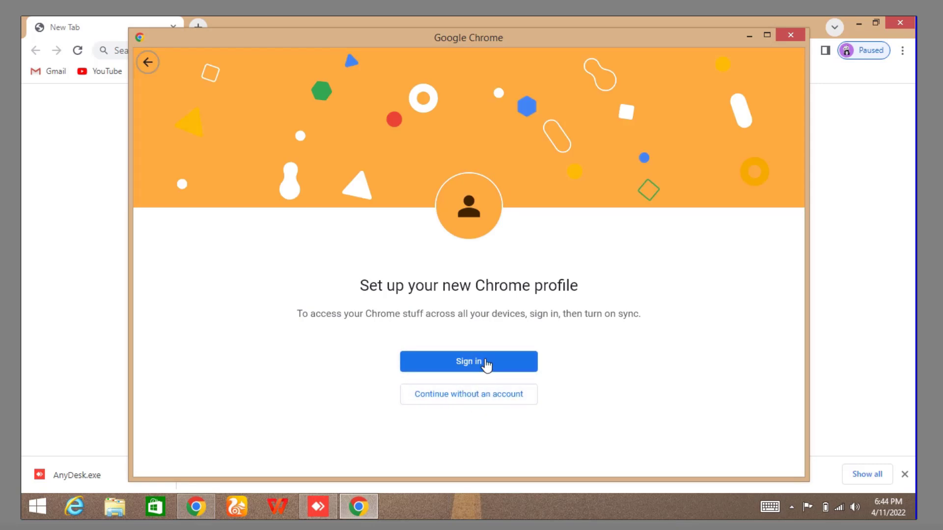
Step: From the new profile's Sign in to Chrome page, choose Create account for myself
{"action": "left_click", "coordinate": [486, 365]}
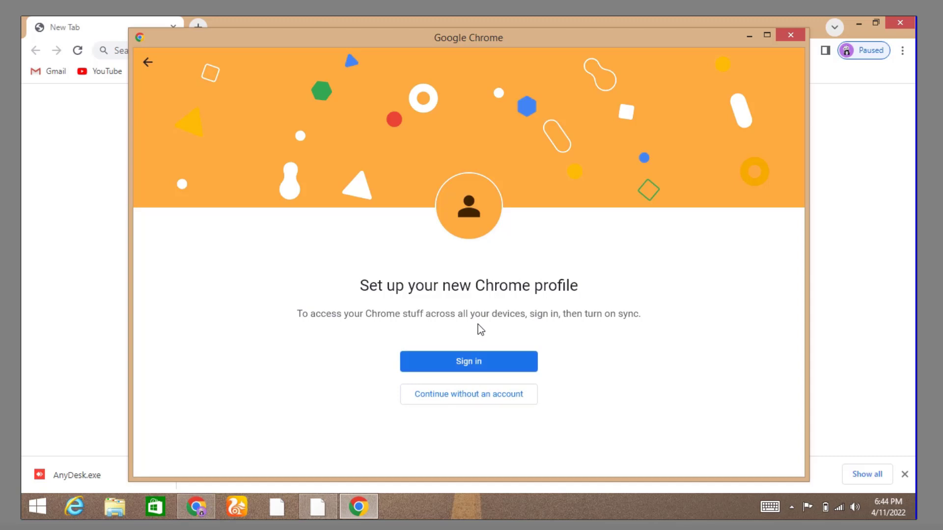
{"action": "left_click", "coordinate": [501, 368]}
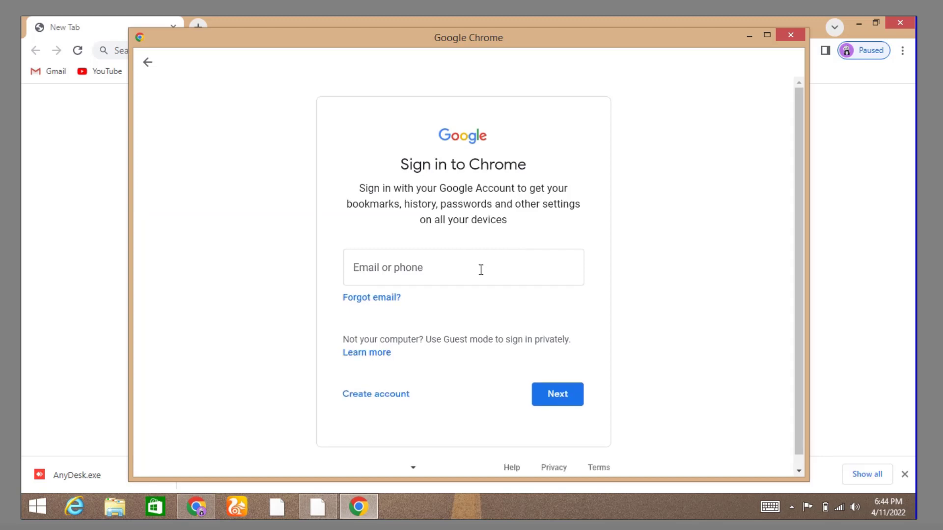
{"action": "left_click", "coordinate": [481, 269]}
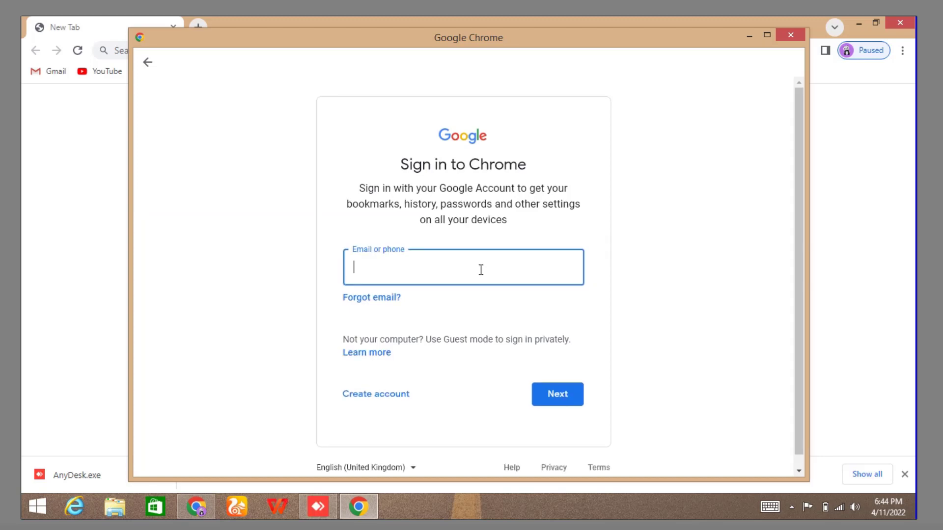
{"action": "left_click", "coordinate": [396, 400]}
{"action": "left_click", "coordinate": [401, 305]}
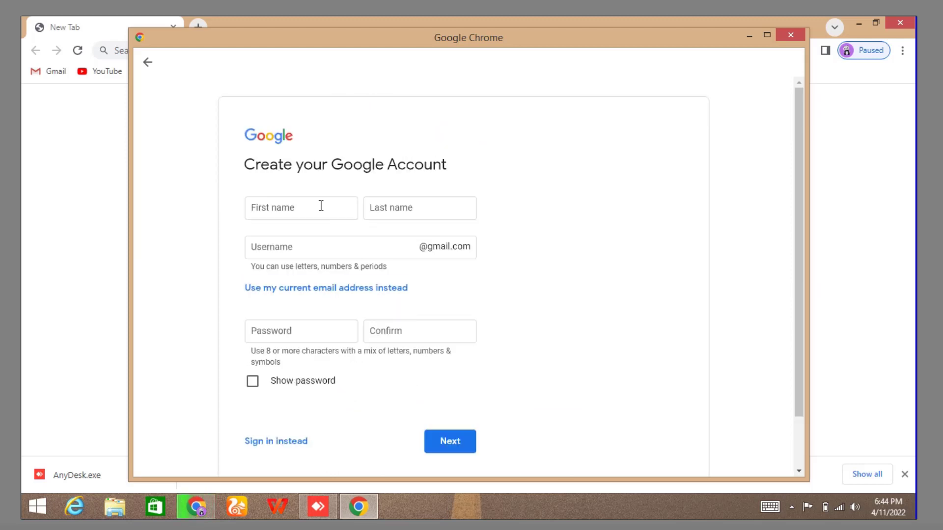
Step: Enter the account holder's first and last name on the sign-up form
{"action": "left_click", "coordinate": [320, 205]}
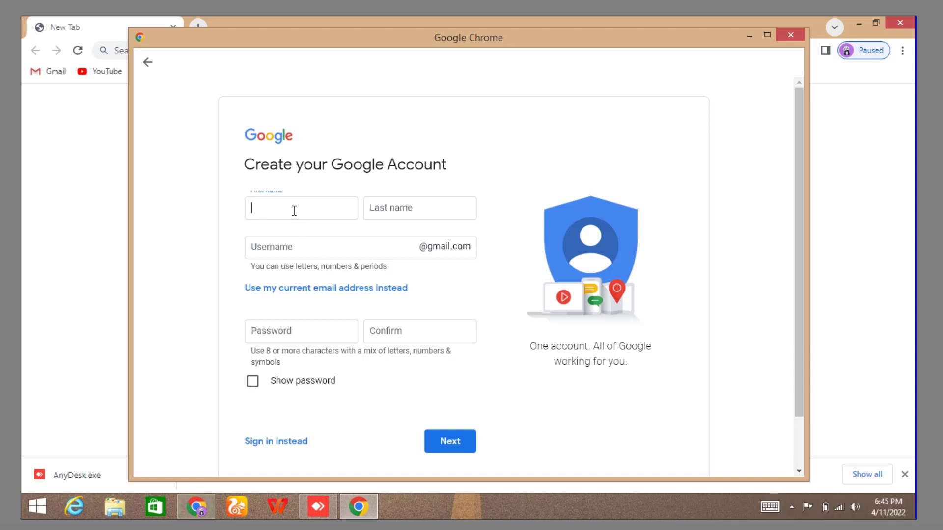
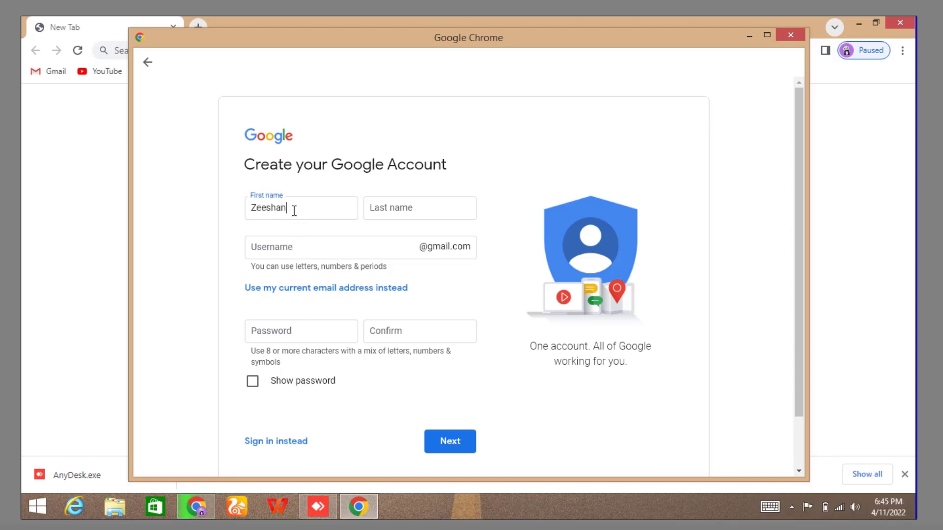
{"action": "key", "text": "Tab"}
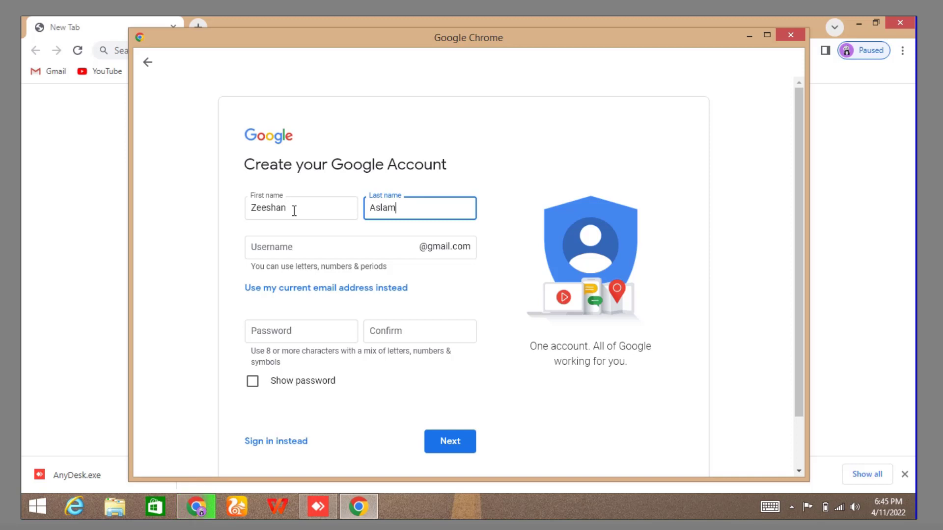
Step: Enter a username, then change its first letter after it is reported as taken
{"action": "left_click", "coordinate": [285, 248]}
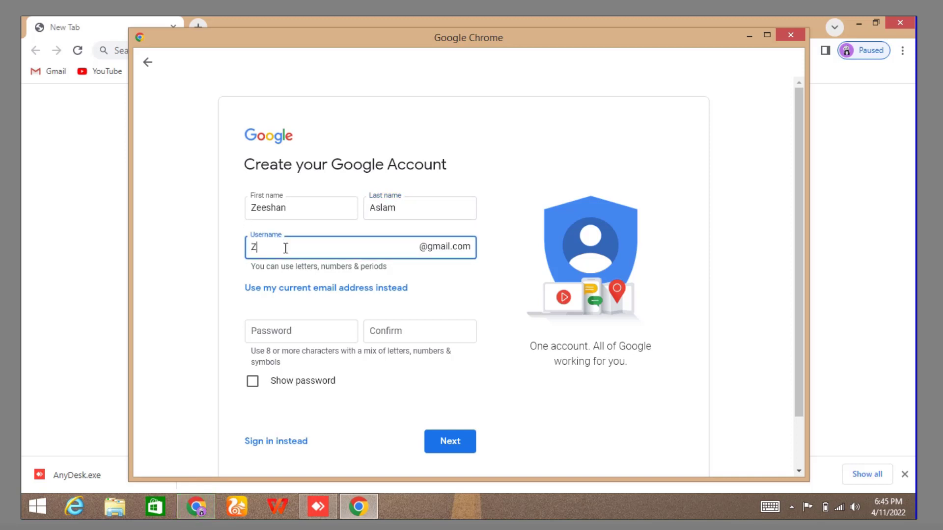
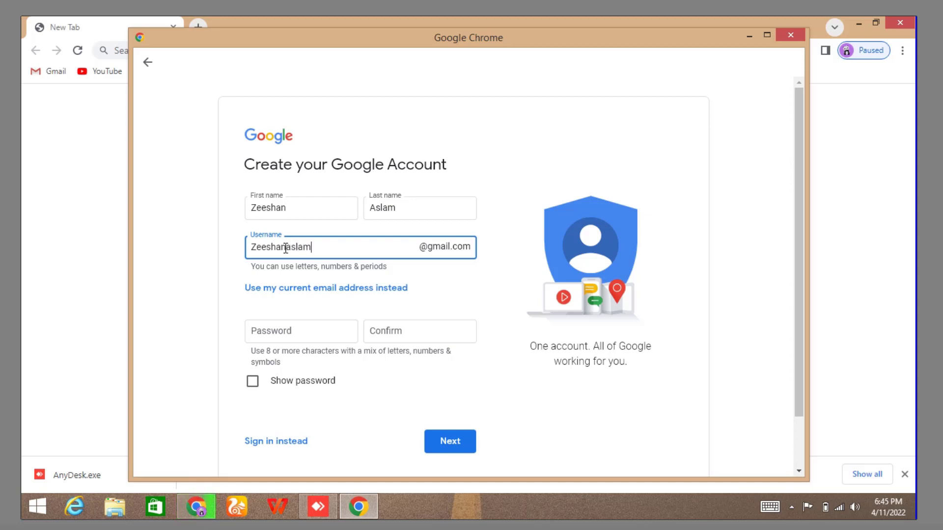
{"action": "left_click", "coordinate": [287, 331]}
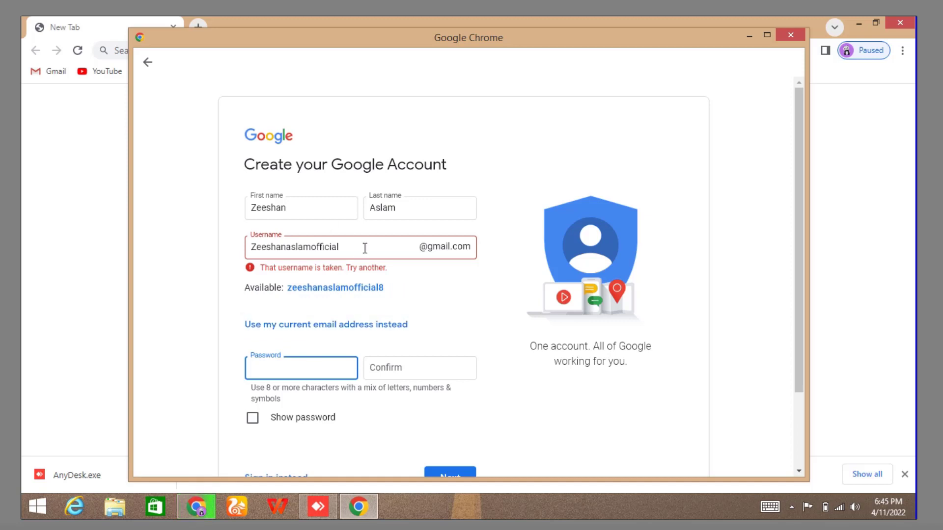
{"action": "left_click", "coordinate": [253, 249]}
{"action": "key", "text": "Delete"}
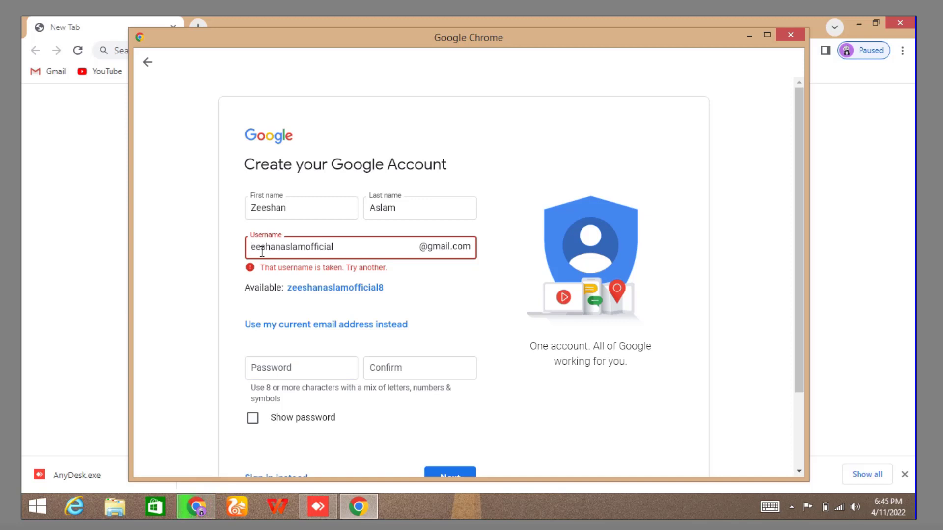
{"action": "type", "text": "X"}
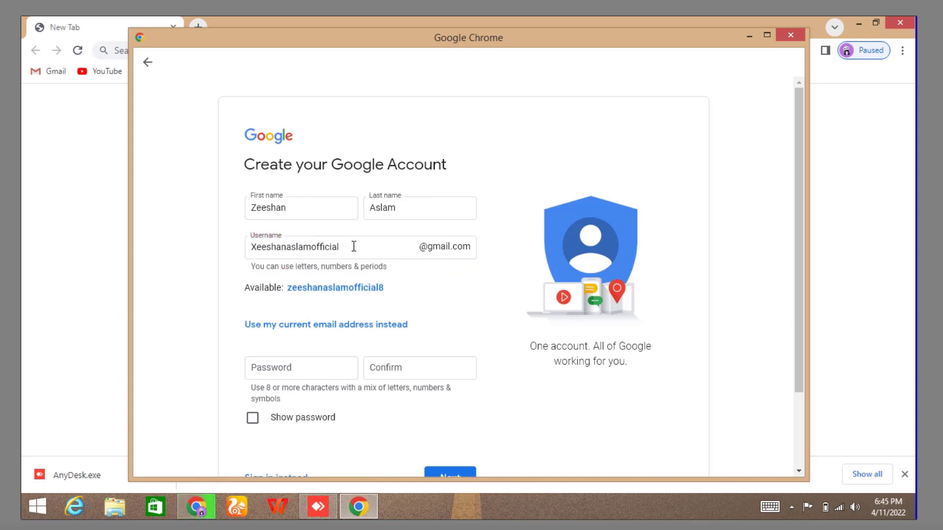
{"action": "left_click_drag", "start_coordinate": [340, 247], "coordinate": [256, 247]}
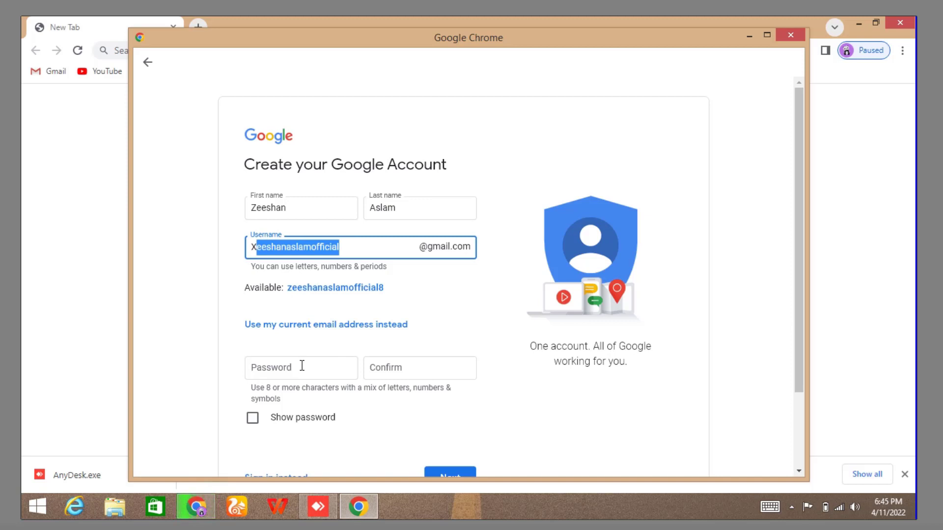
{"action": "left_click", "coordinate": [342, 246]}
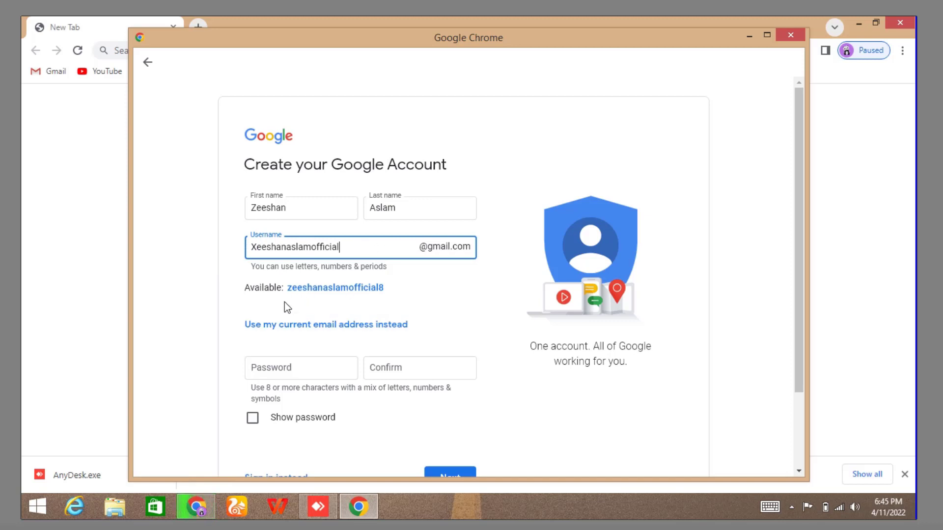
{"action": "left_click", "coordinate": [297, 366]}
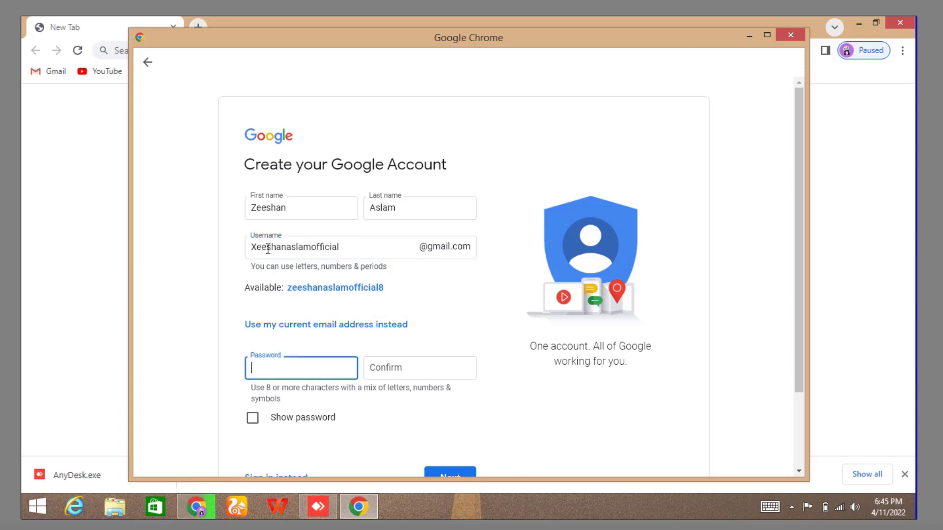
Step: Type the account password and retype it in the Confirm field
{"action": "left_click_drag", "start_coordinate": [267, 249], "coordinate": [246, 250]}
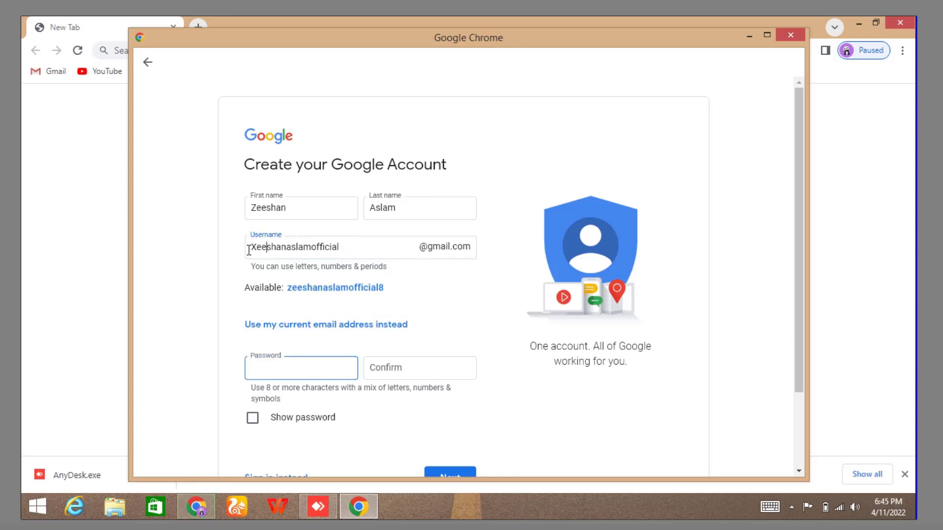
{"action": "left_click", "coordinate": [307, 370]}
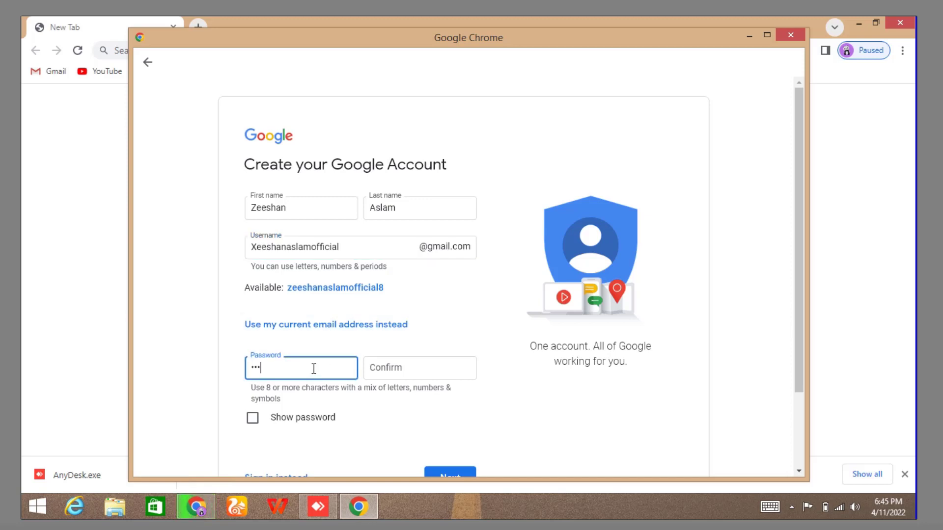
{"action": "key", "text": "ctrl+a"}
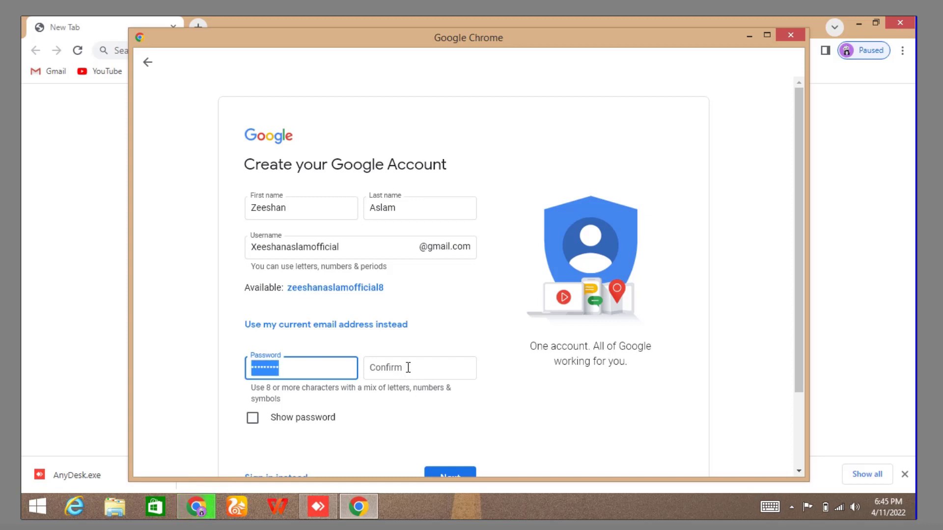
{"action": "left_click", "coordinate": [409, 367]}
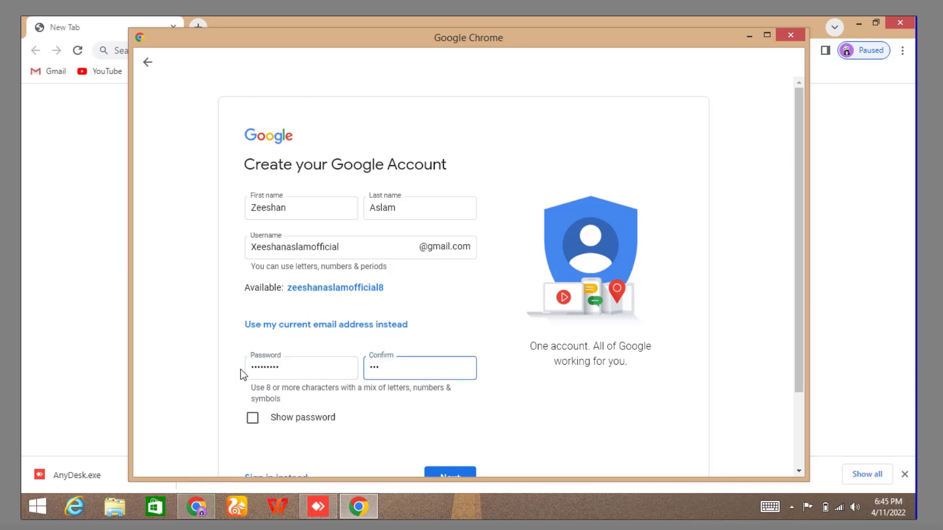
{"action": "left_click", "coordinate": [252, 372]}
{"action": "key", "text": "ctrl+a"}
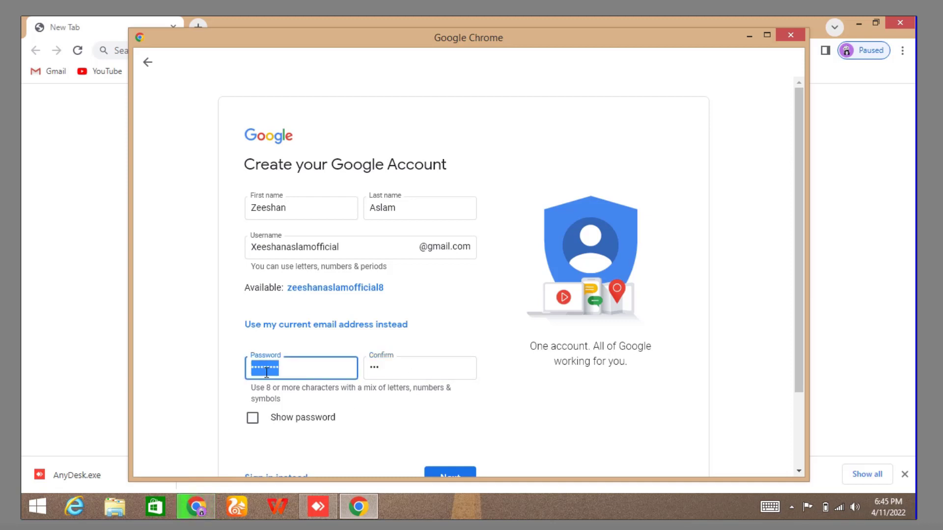
{"action": "left_click", "coordinate": [372, 373]}
{"action": "key", "text": "ctrl+a"}
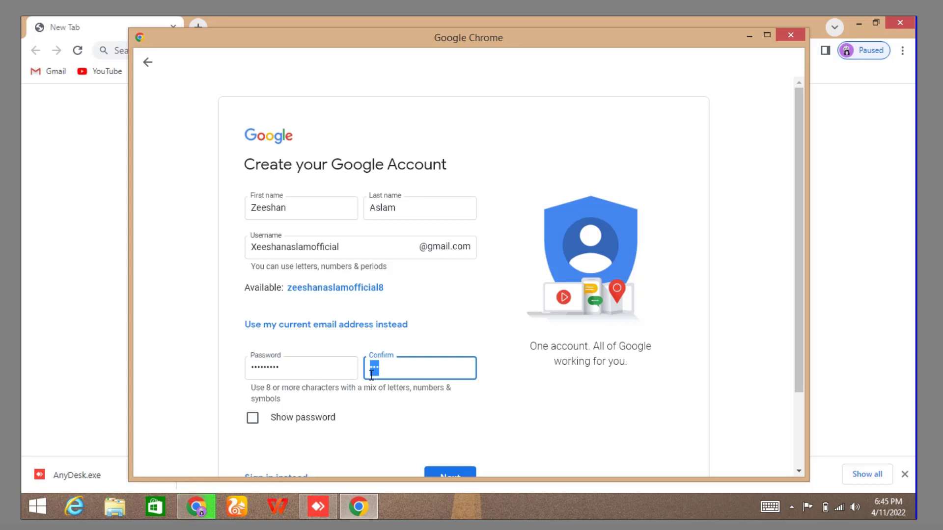
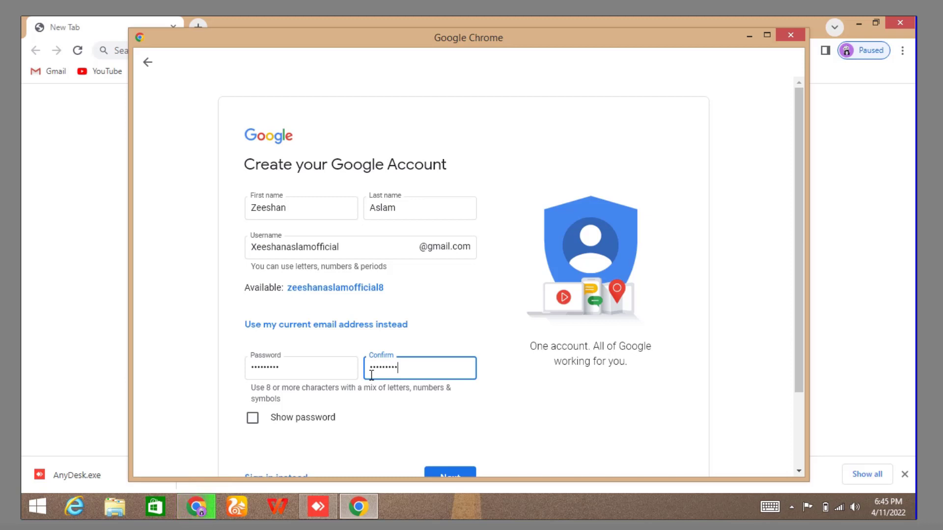
{"action": "scroll", "coordinate": [469, 407], "scroll_direction": "down", "scroll_amount": 2}
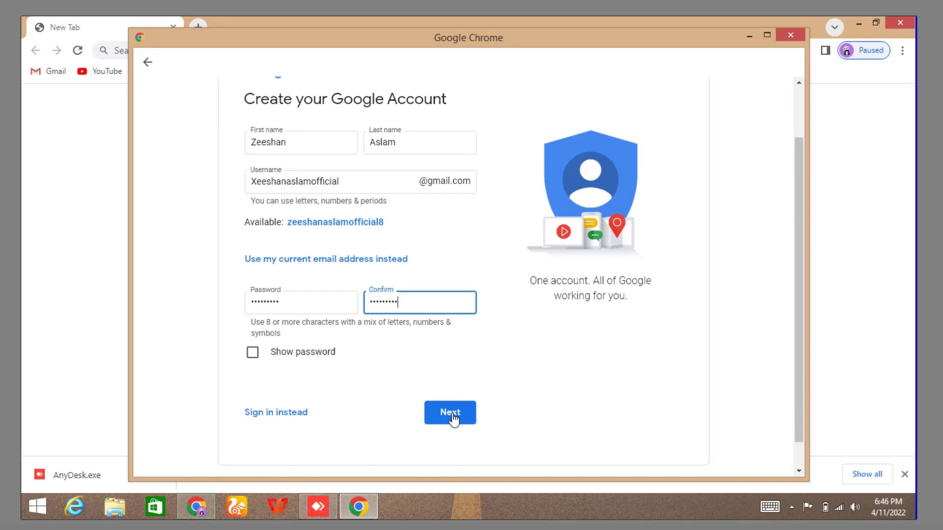
Step: Submit the account details, enter the phone number, and verify it with the six-digit texted code
{"action": "left_click", "coordinate": [451, 417]}
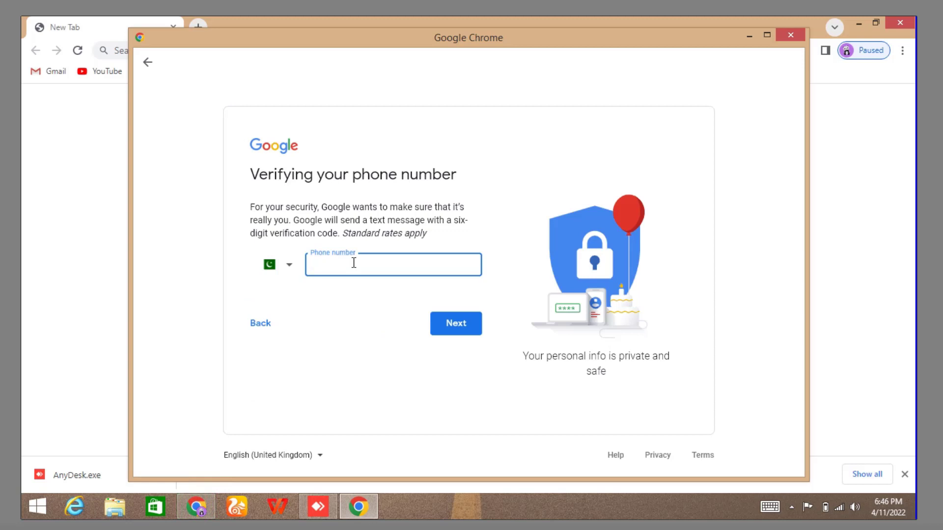
{"action": "left_click", "coordinate": [447, 326]}
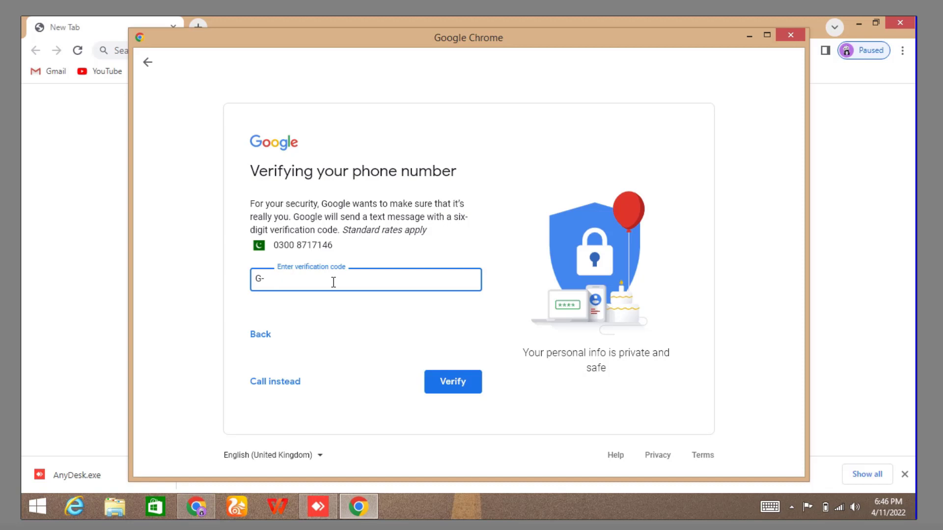
{"action": "key", "text": "Return"}
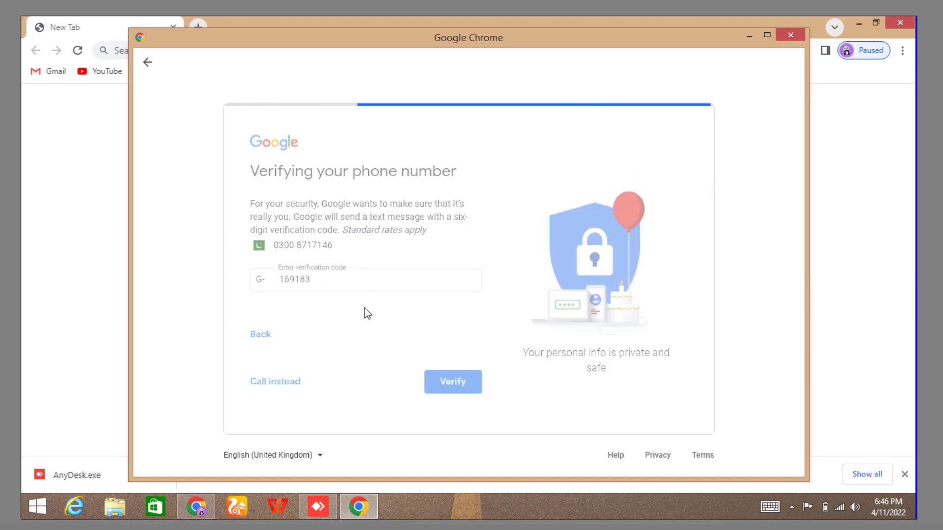
Step: Enter a Gmail address as the recovery e-mail
{"action": "double_click", "coordinate": [384, 236]}
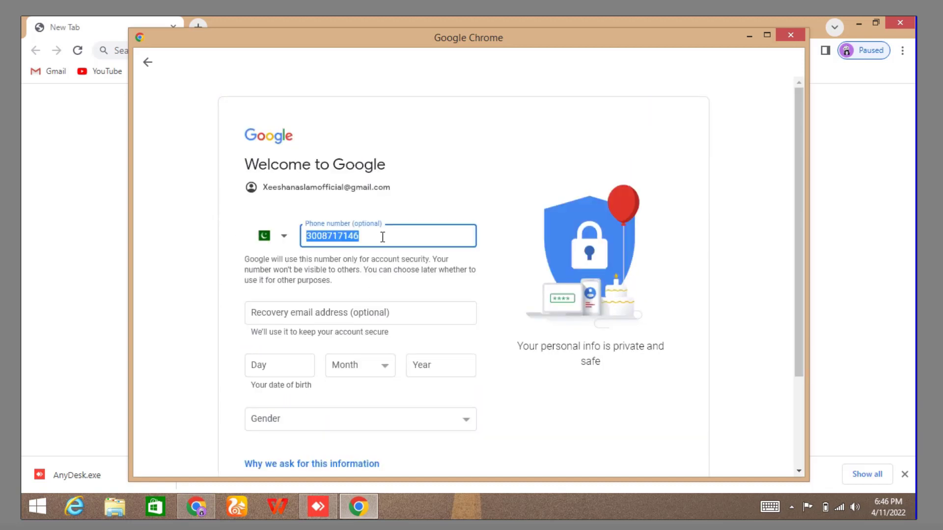
{"action": "left_click", "coordinate": [383, 312]}
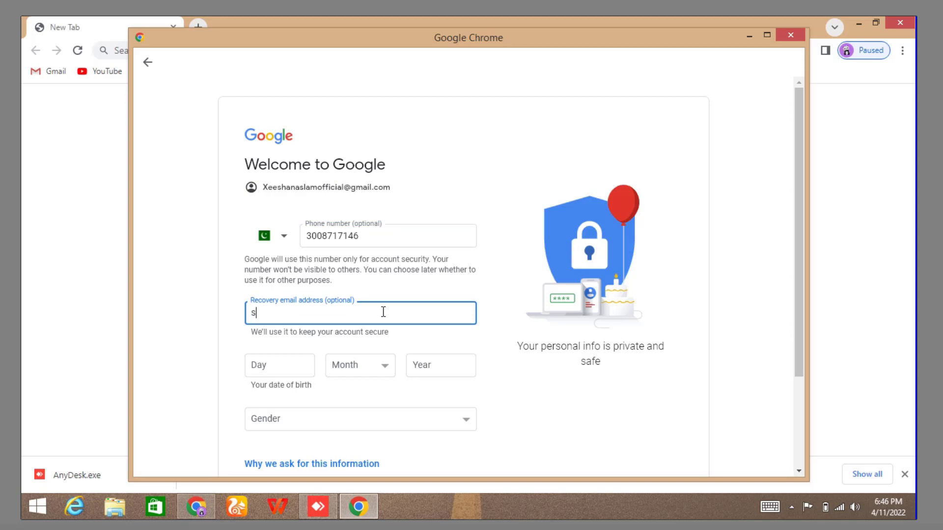
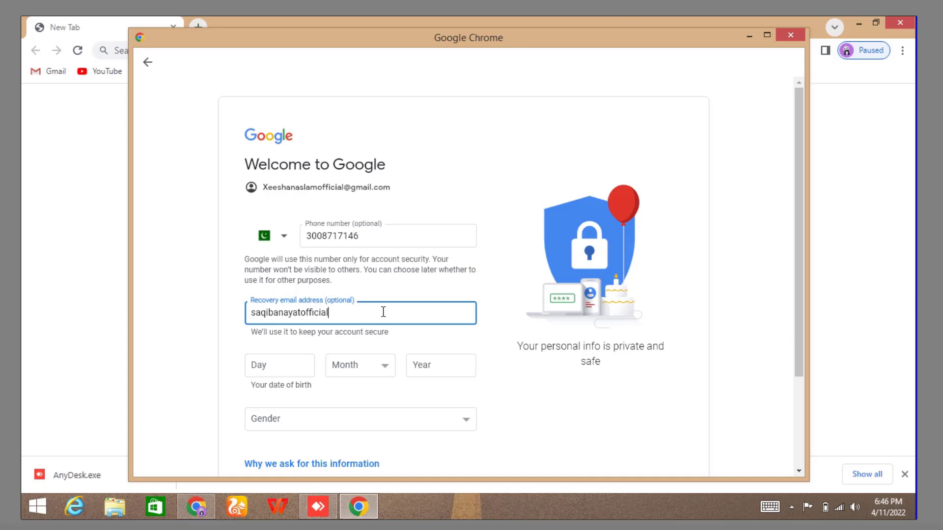
{"action": "left_click", "coordinate": [286, 374]}
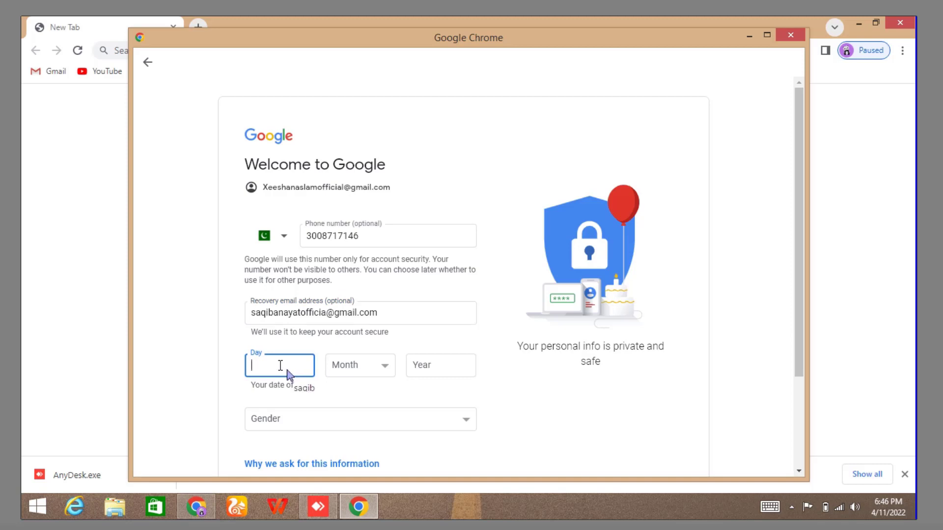
{"action": "type", "text": "26"}
{"action": "left_click", "coordinate": [379, 366]}
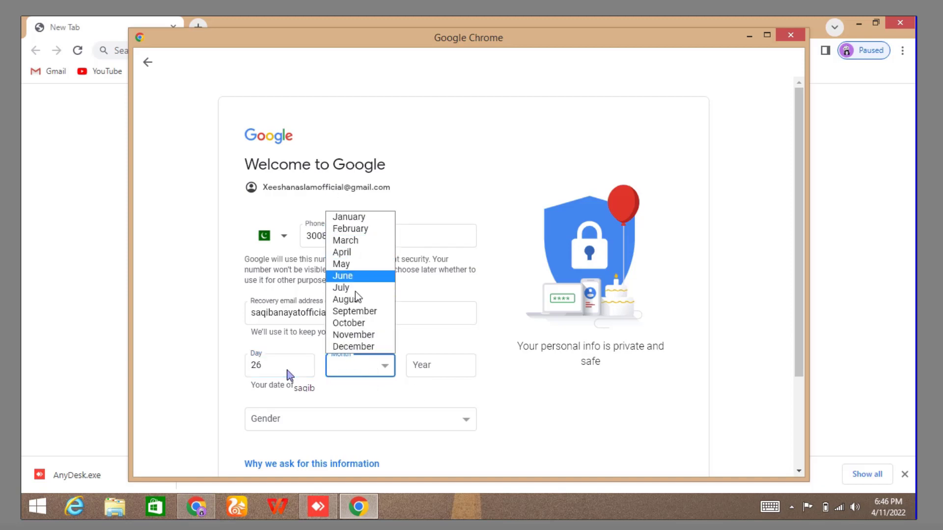
{"action": "left_click", "coordinate": [344, 240]}
{"action": "key", "text": "Tab"}
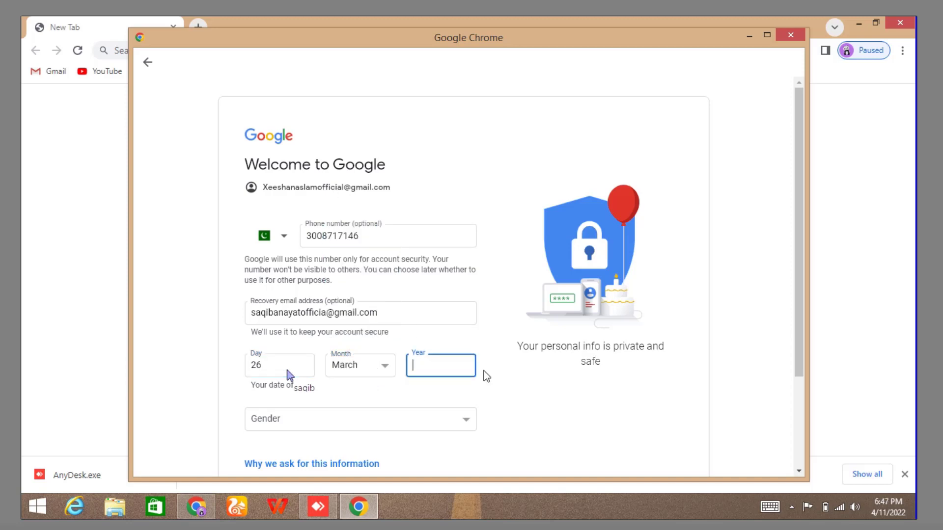
{"action": "type", "text": "1991"}
{"action": "left_click", "coordinate": [367, 421]}
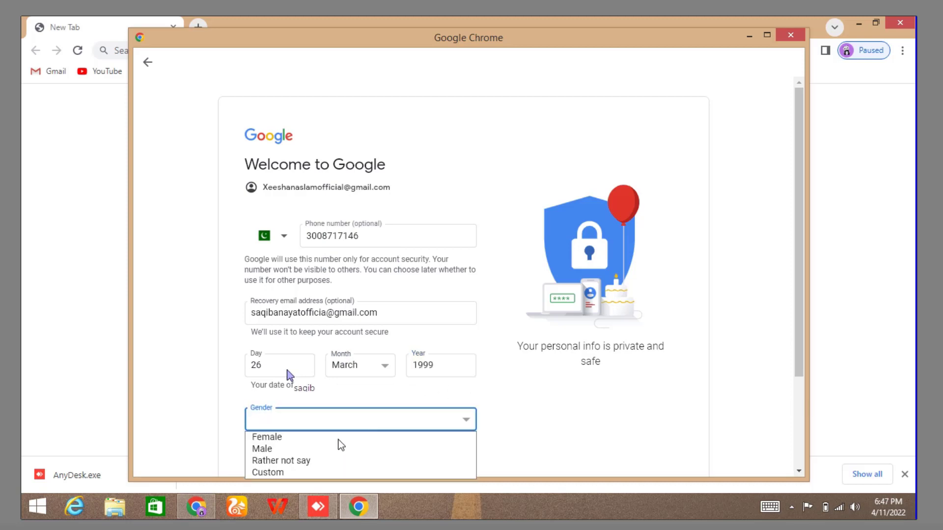
{"action": "left_click", "coordinate": [328, 451]}
{"action": "scroll", "coordinate": [406, 289], "scroll_direction": "down", "scroll_amount": 2}
{"action": "left_click", "coordinate": [450, 386]}
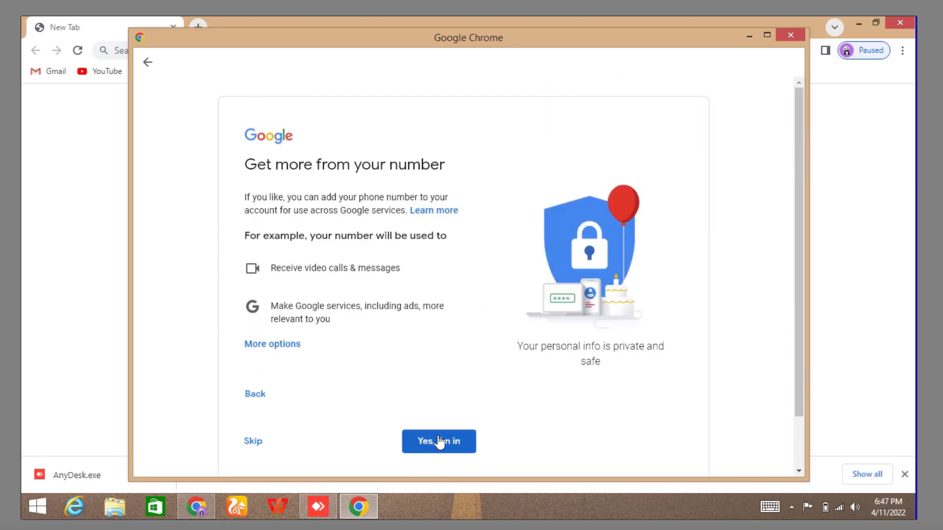
Step: Allow the number across Google services and accept the privacy terms to create the account
{"action": "left_click", "coordinate": [439, 428]}
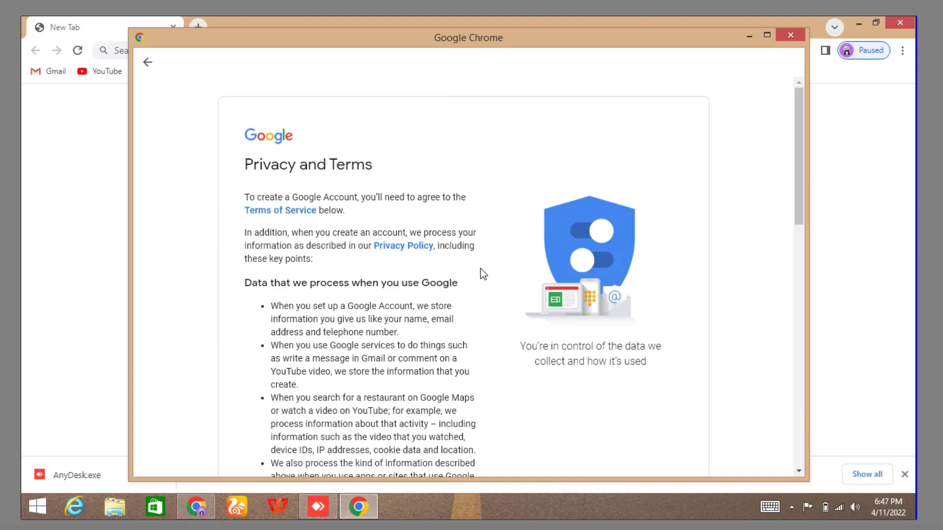
{"action": "scroll", "coordinate": [484, 268], "scroll_direction": "down", "scroll_amount": 10}
{"action": "scroll", "coordinate": [486, 266], "scroll_direction": "down", "scroll_amount": 5}
{"action": "left_click", "coordinate": [446, 389]}
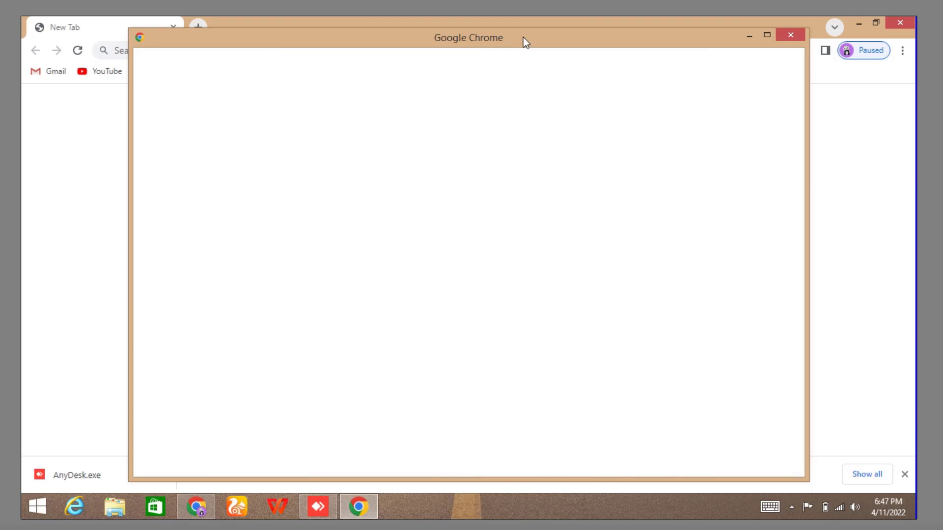
Step: Close the old Chrome window, turn on sync for the new account, and skip the theme picker
{"action": "left_click", "coordinate": [902, 23]}
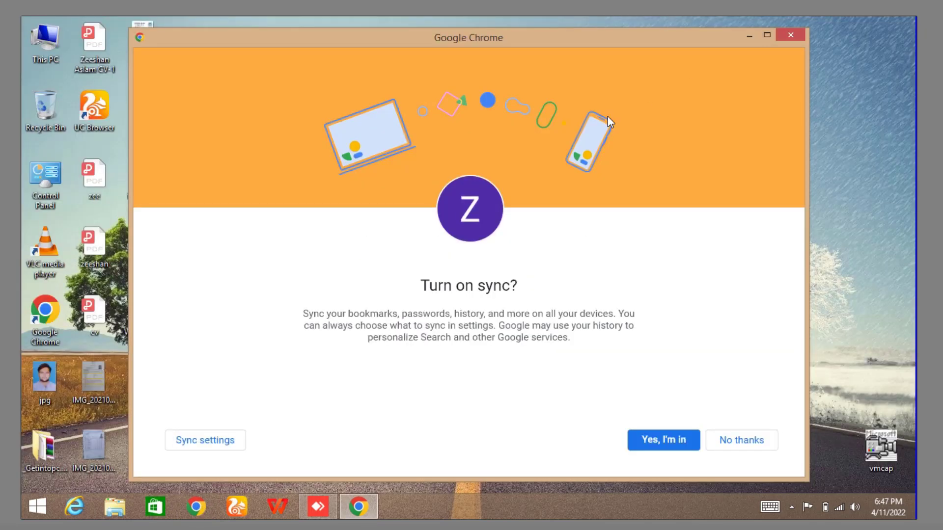
{"action": "double_click", "coordinate": [578, 38]}
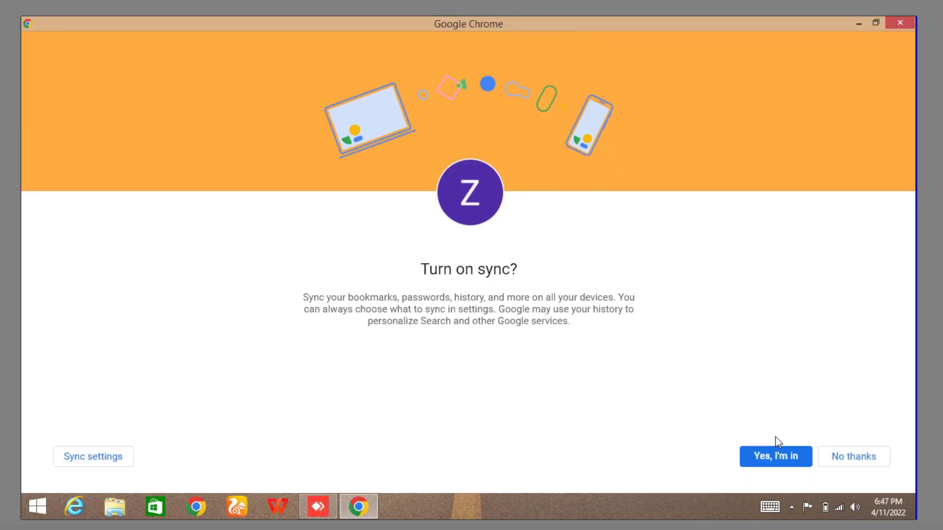
{"action": "left_click", "coordinate": [781, 459]}
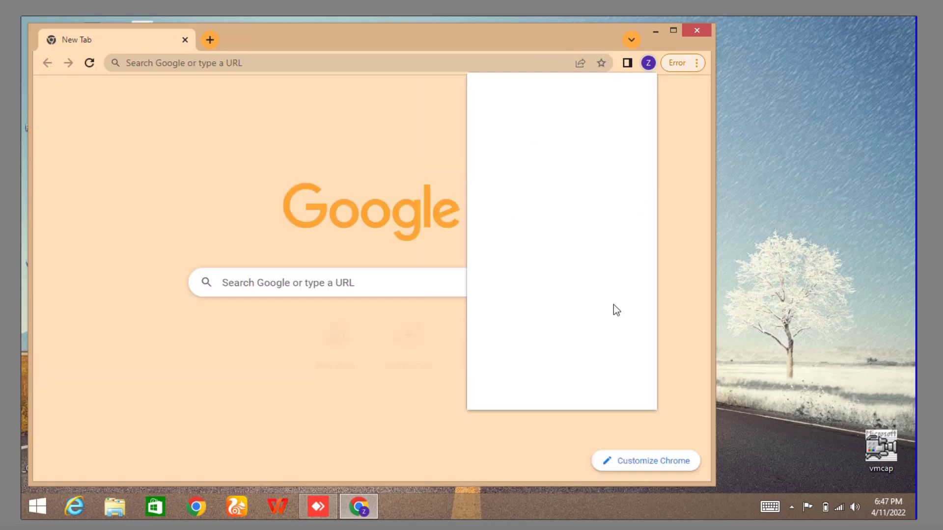
{"action": "left_click", "coordinate": [625, 397]}
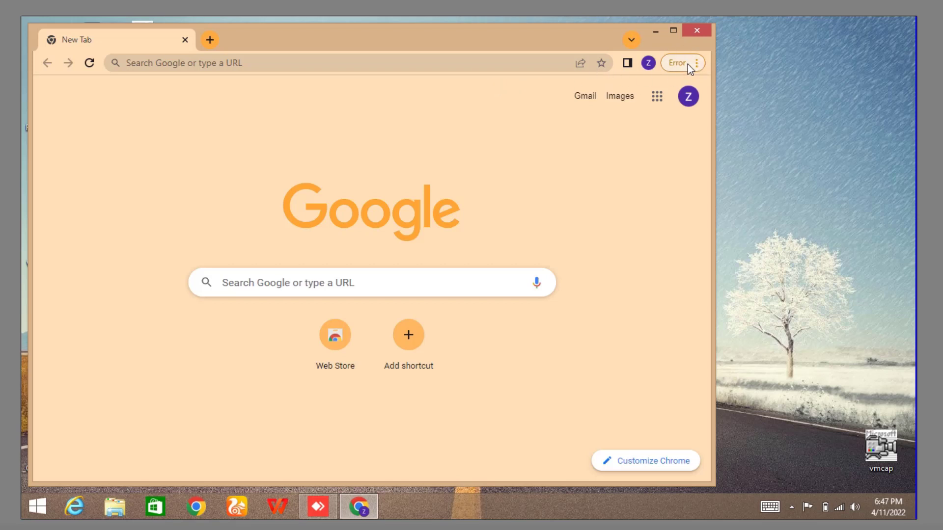
{"action": "left_click", "coordinate": [648, 63]}
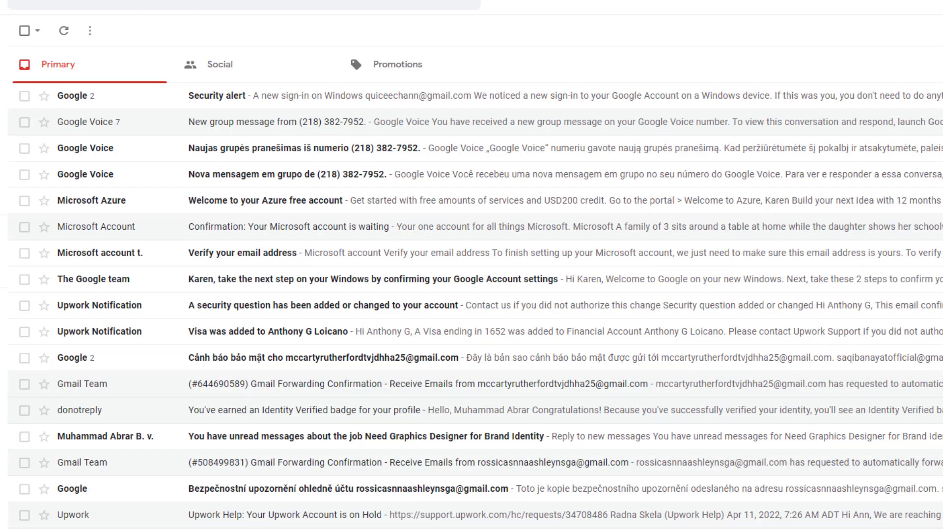
Step: Remove the newly added McAfee WebAdvisor extension from Chrome
{"action": "key", "text": "ctrl+shift+m"}
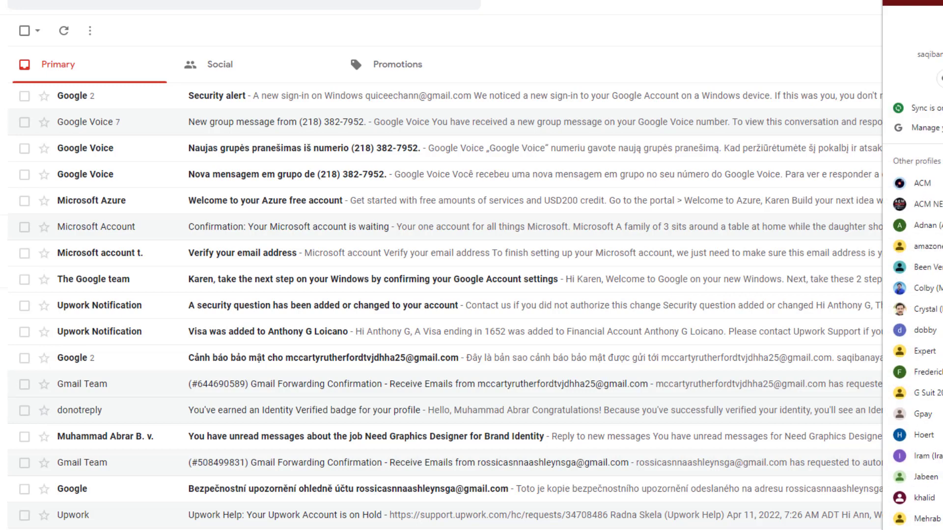
{"action": "left_click", "coordinate": [746, 6]}
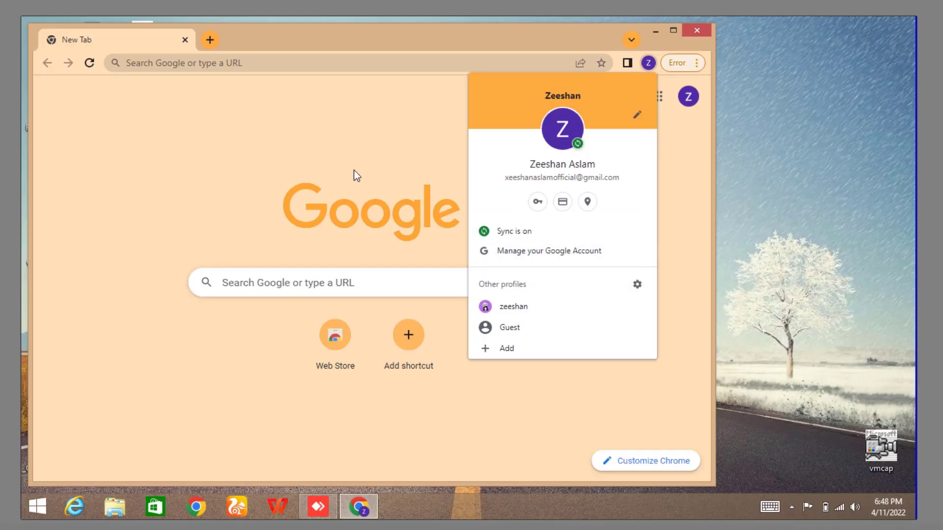
{"action": "left_click", "coordinate": [362, 165]}
{"action": "left_click", "coordinate": [685, 64]}
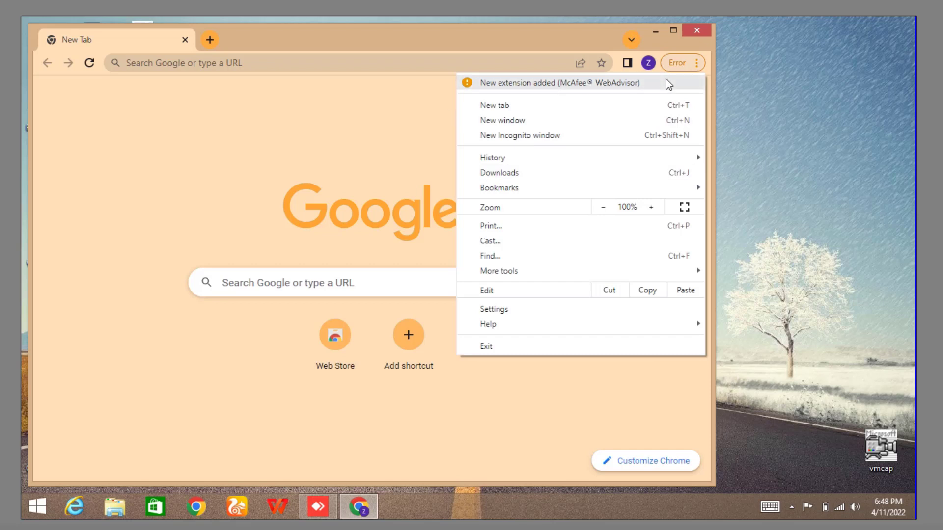
{"action": "left_click", "coordinate": [653, 84]}
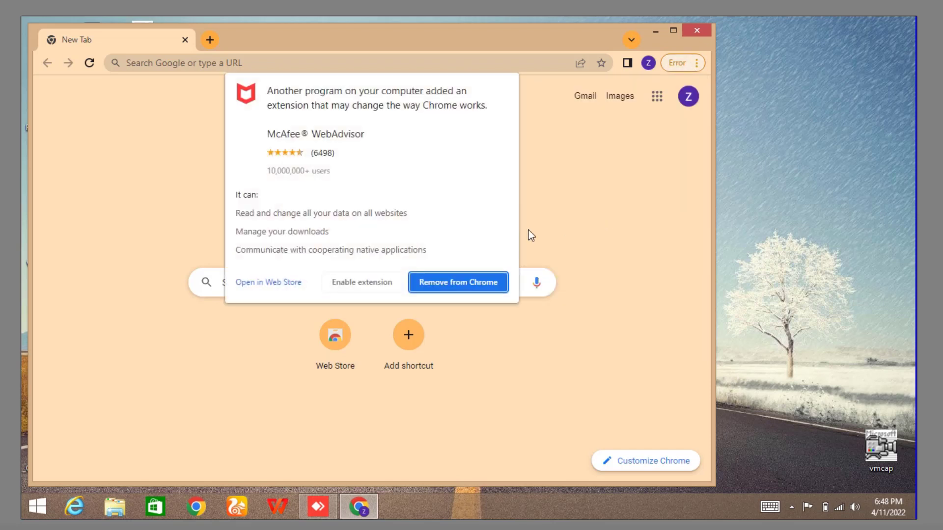
{"action": "left_click", "coordinate": [502, 285]}
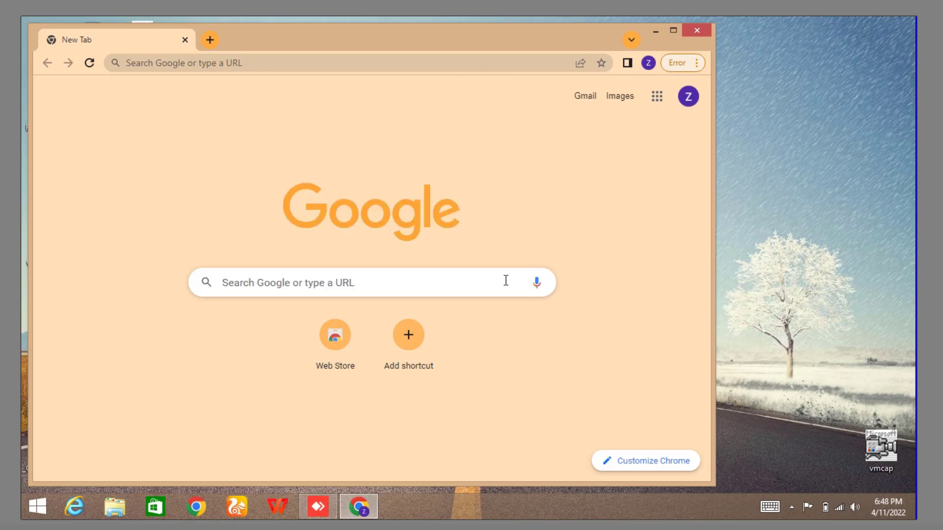
Step: Check the Sync and Google services settings, then leave only a fresh New Tab page open
{"action": "left_click", "coordinate": [675, 63]}
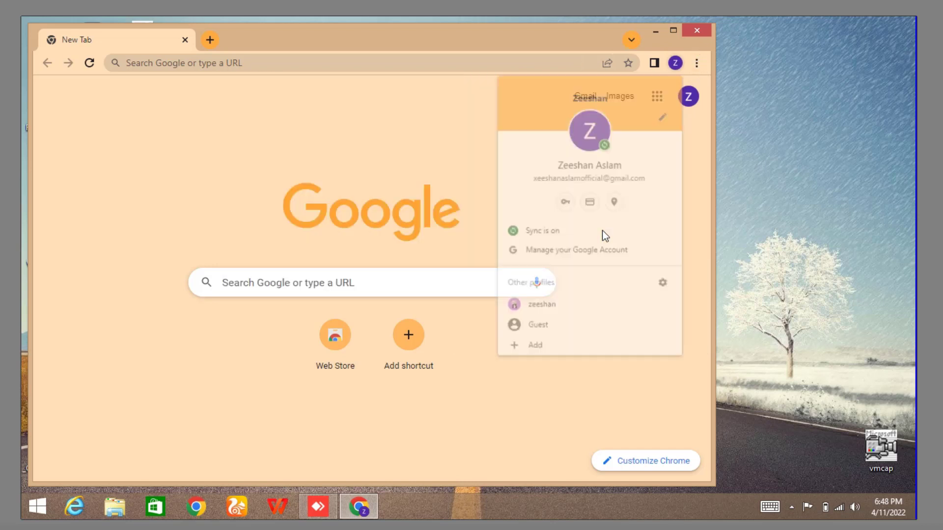
{"action": "left_click", "coordinate": [567, 248]}
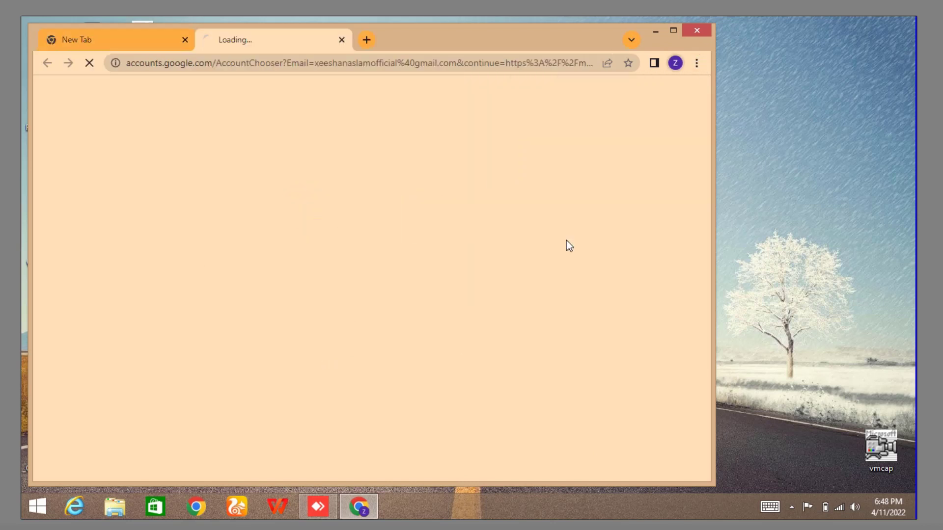
{"action": "middle_click", "coordinate": [309, 43]}
{"action": "left_click", "coordinate": [676, 63]}
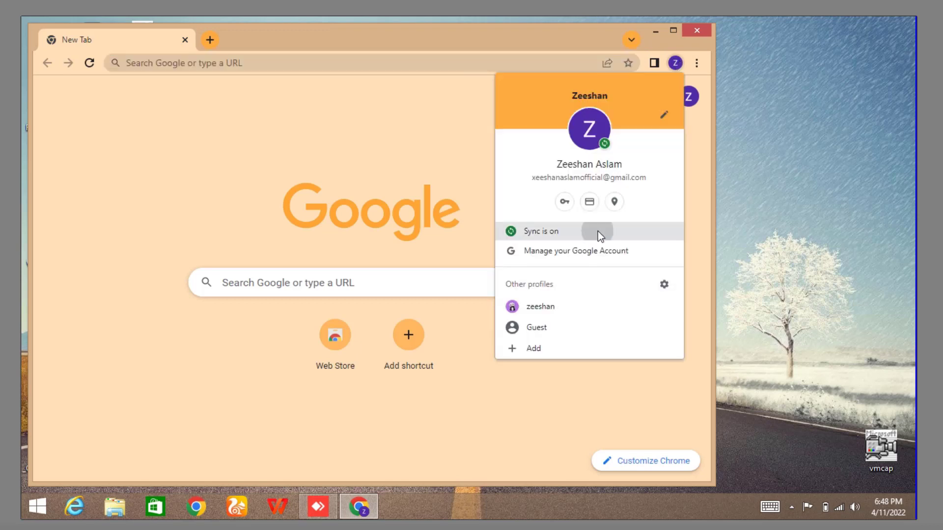
{"action": "left_click", "coordinate": [597, 231]}
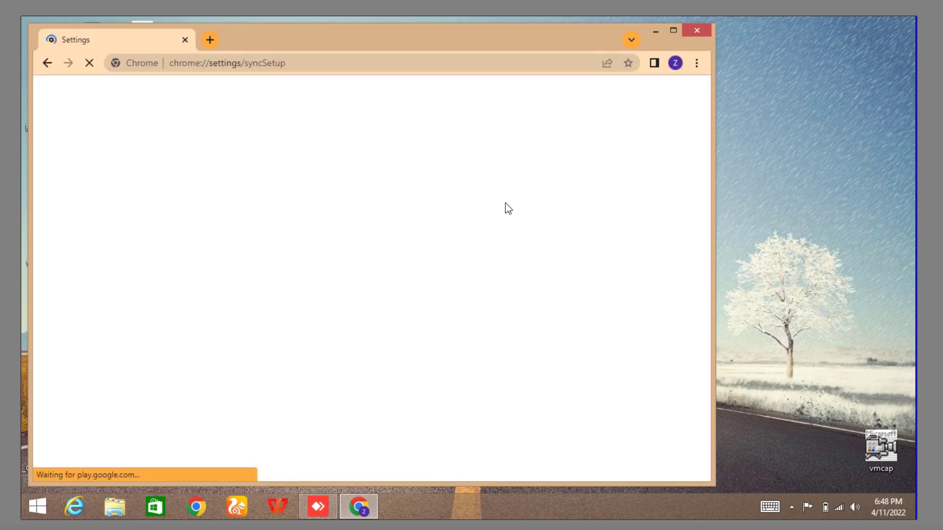
{"action": "double_click", "coordinate": [305, 46]}
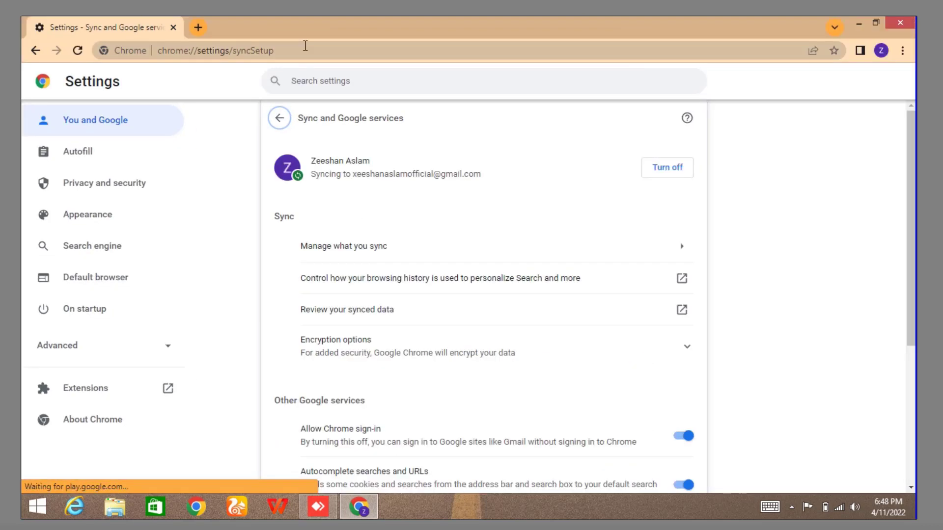
{"action": "left_click", "coordinate": [198, 28]}
{"action": "left_click", "coordinate": [172, 27]}
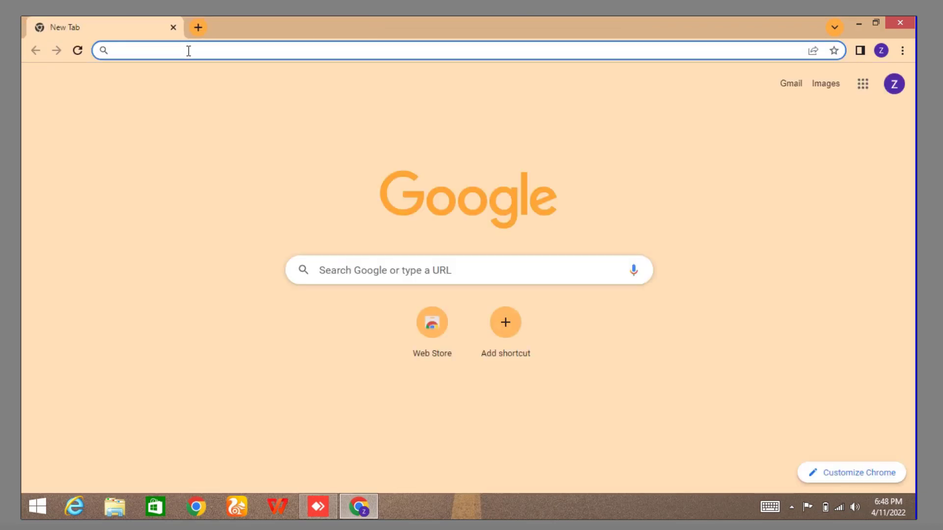
Step: Search Google for 'upwork', open the Upwork | The World's Work Marketplace result, and close the sign-in popup
{"action": "type", "text": "upworl"}
{"action": "key", "text": "Return"}
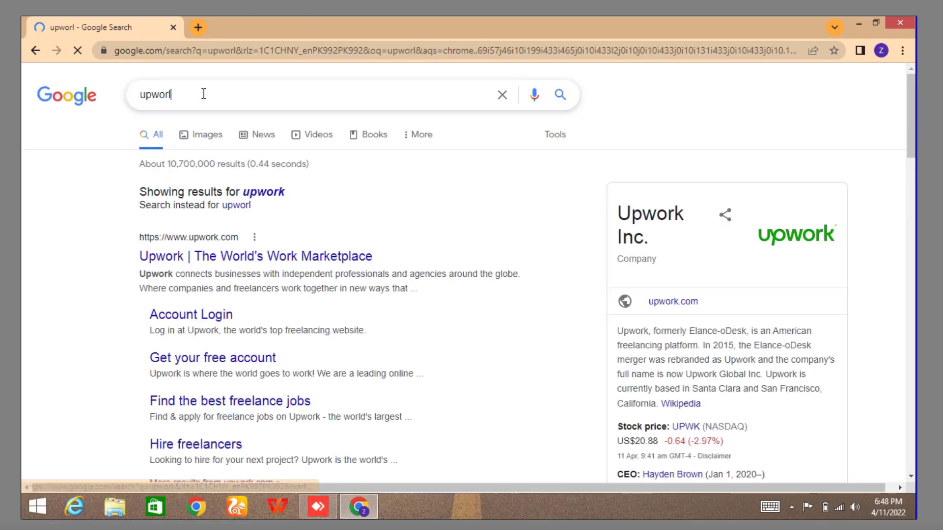
{"action": "key", "text": "BackSpace"}
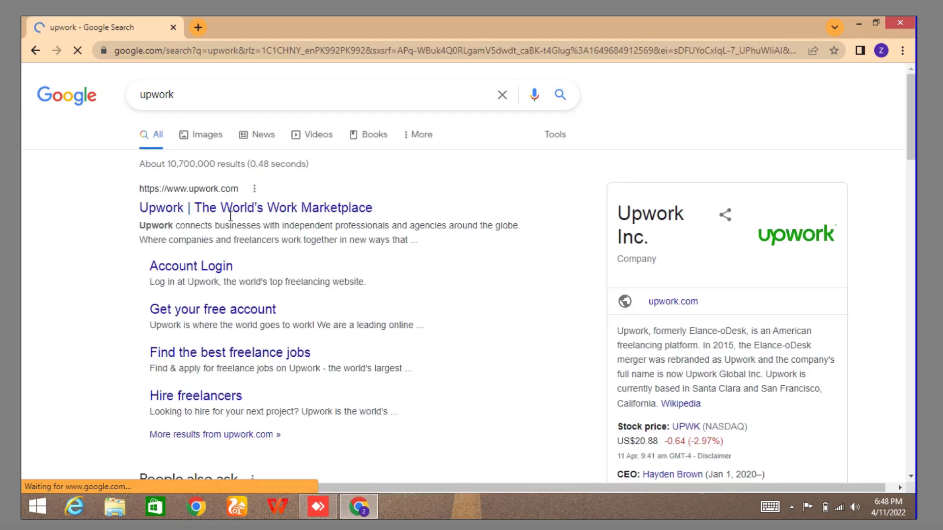
{"action": "left_click", "coordinate": [230, 213]}
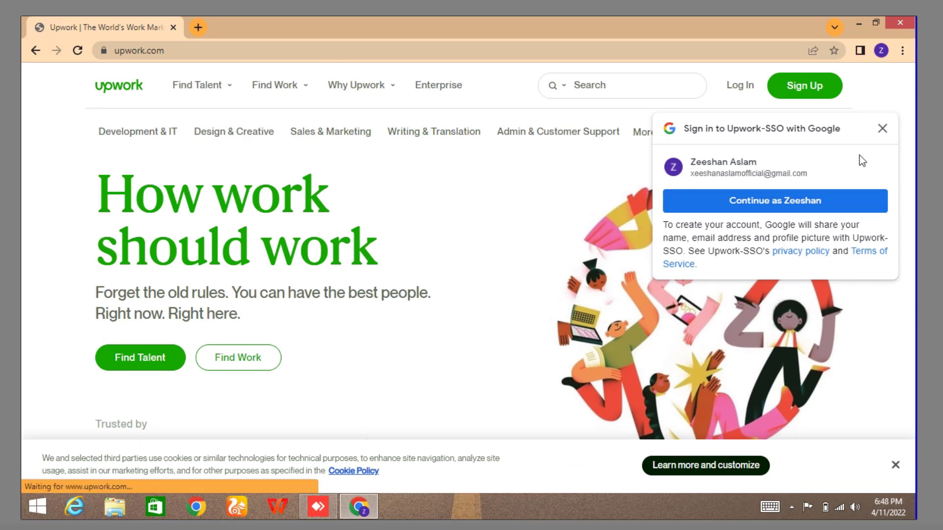
{"action": "left_click", "coordinate": [887, 129]}
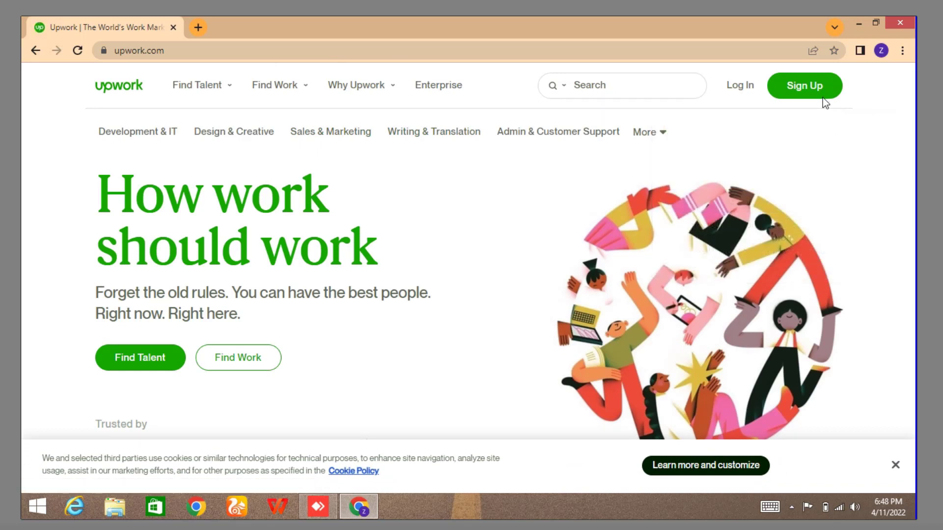
Step: Sign up on Upwork choosing 'I'm a freelancer, looking for work' and Apply as a Freelancer
{"action": "left_click", "coordinate": [821, 92]}
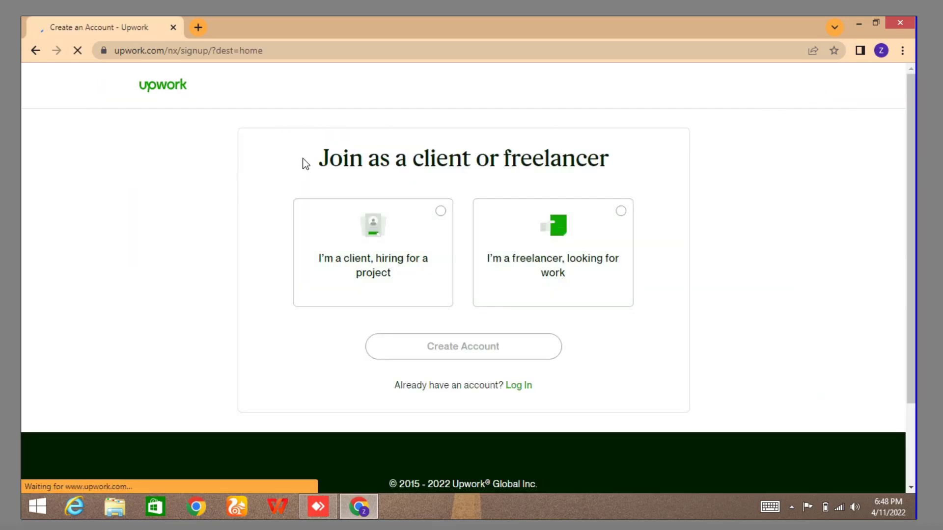
{"action": "left_click_drag", "start_coordinate": [309, 162], "coordinate": [609, 164]}
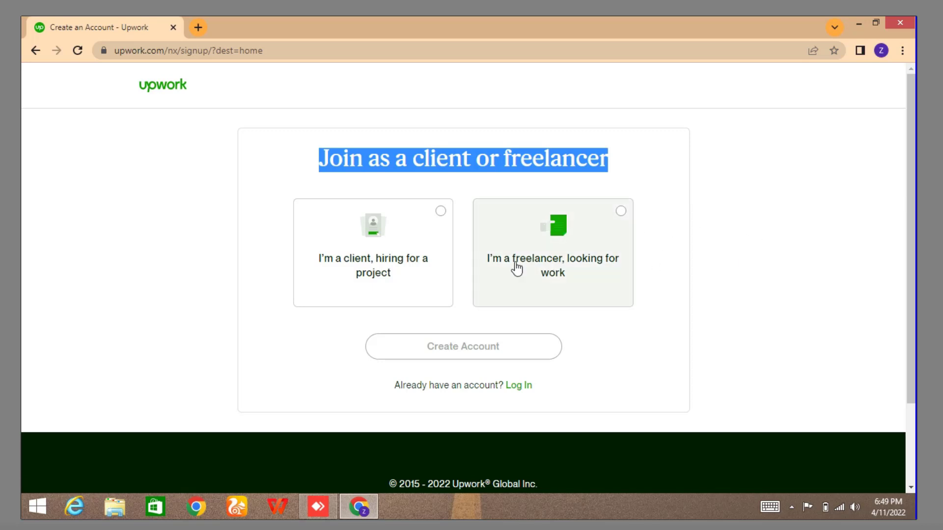
{"action": "left_click", "coordinate": [577, 263]}
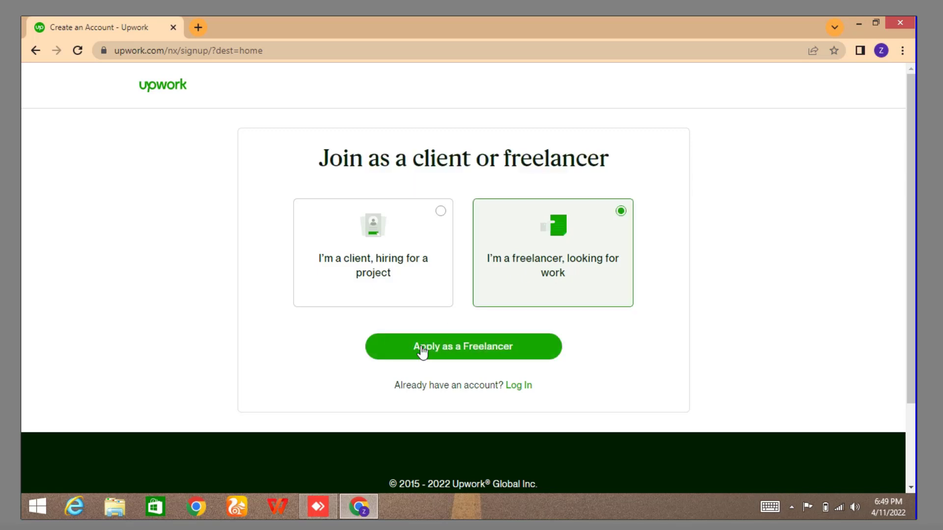
{"action": "left_click", "coordinate": [491, 348]}
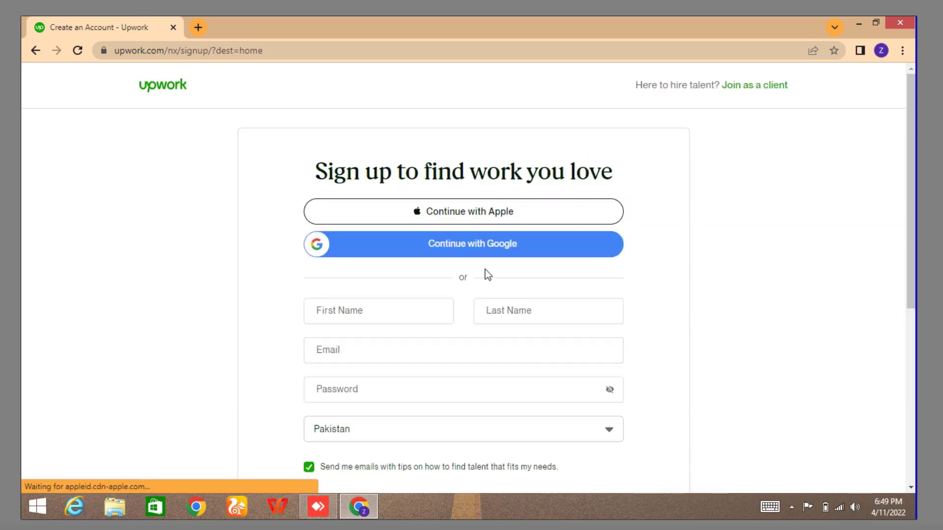
{"action": "scroll", "coordinate": [409, 236], "scroll_direction": "down", "scroll_amount": 3}
Step: Enter the freelancer's first and last name in the Upwork sign-up form
{"action": "left_click", "coordinate": [392, 180]}
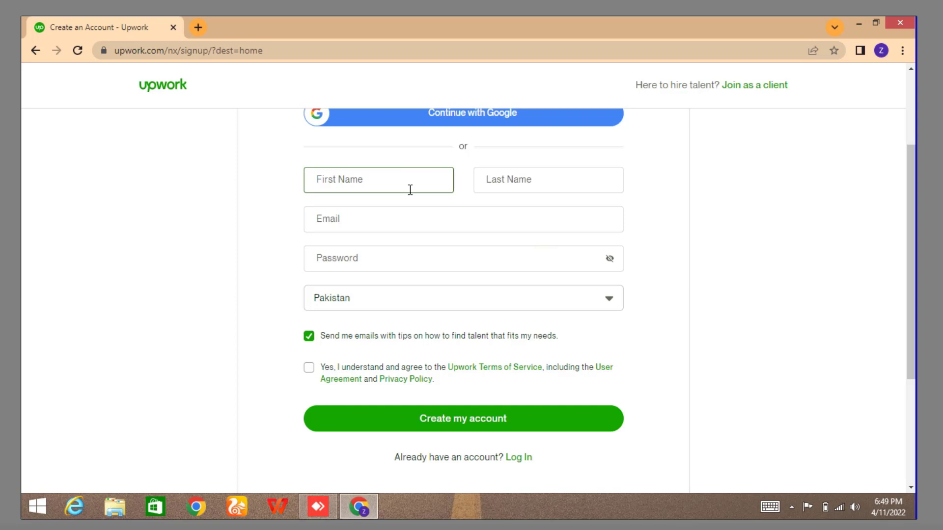
{"action": "key", "text": "Tab"}
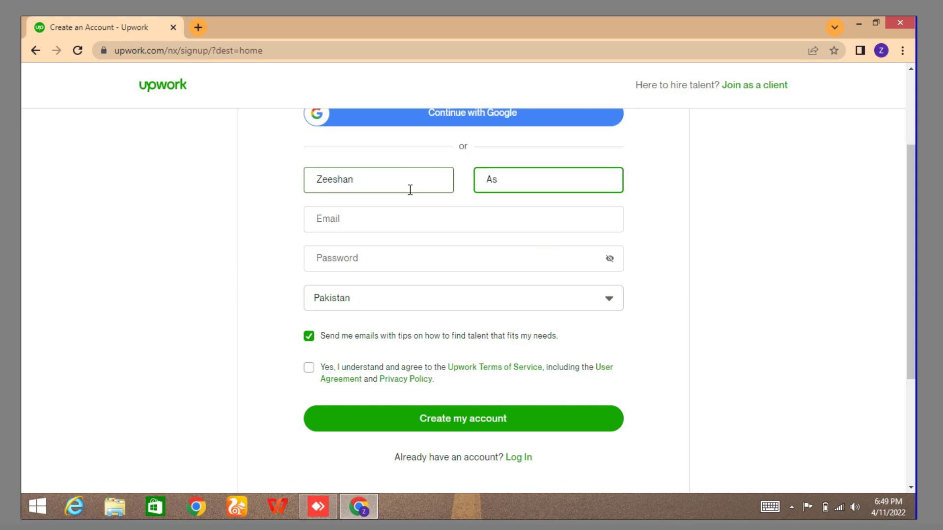
Step: Copy the Google account's email address and paste it into the Email field
{"action": "left_click", "coordinate": [436, 211]}
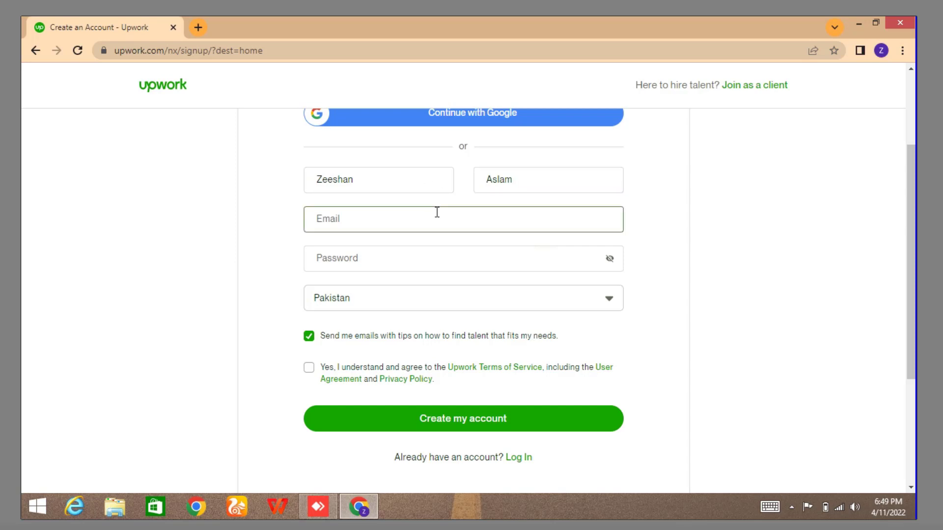
{"action": "left_click", "coordinate": [199, 28]}
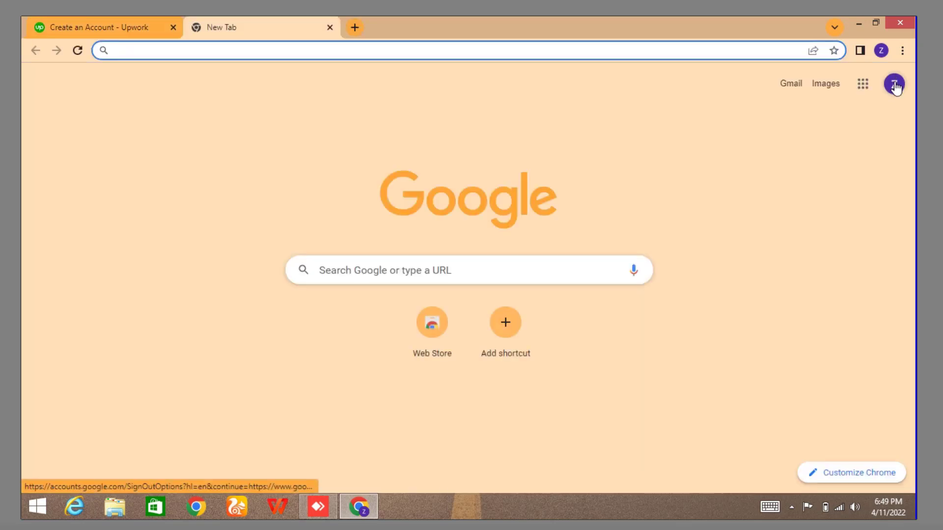
{"action": "left_click", "coordinate": [894, 84]}
{"action": "triple_click", "coordinate": [791, 201]}
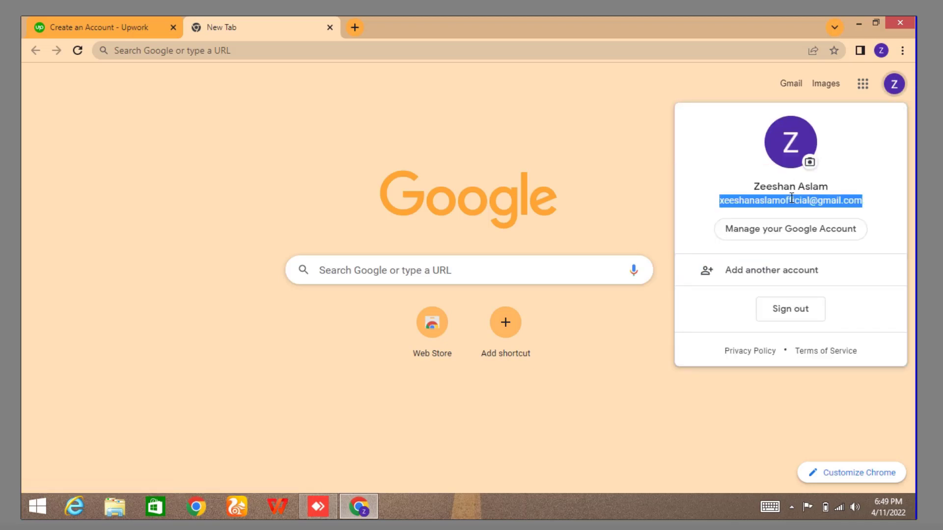
{"action": "right_click", "coordinate": [791, 202]}
{"action": "left_click", "coordinate": [788, 210]}
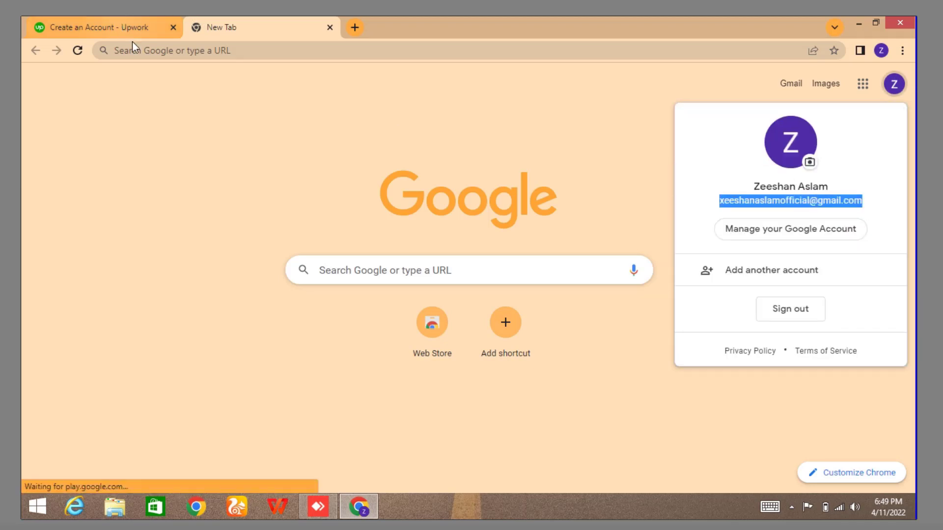
{"action": "left_click", "coordinate": [130, 30]}
{"action": "key", "text": "ctrl+v"}
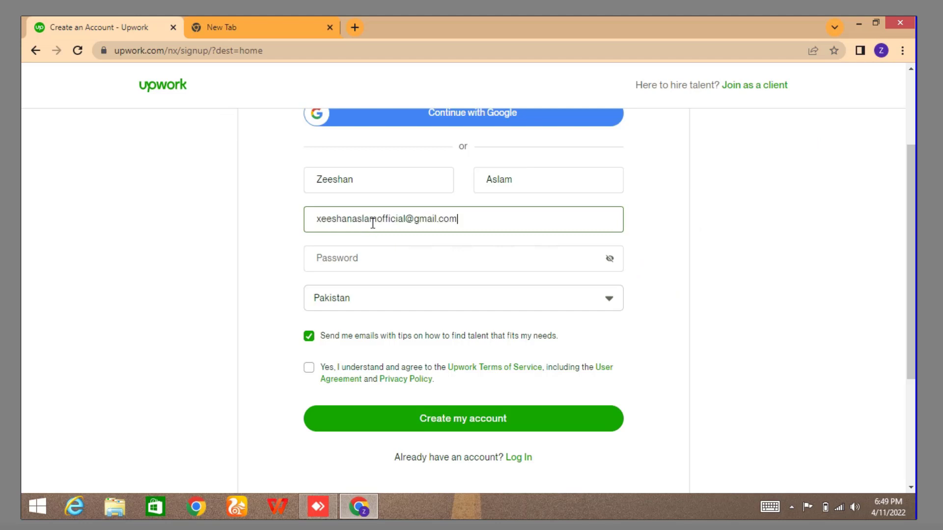
Step: Replace Chrome's suggested password with a custom one, accept the Terms, and submit
{"action": "left_click", "coordinate": [377, 263]}
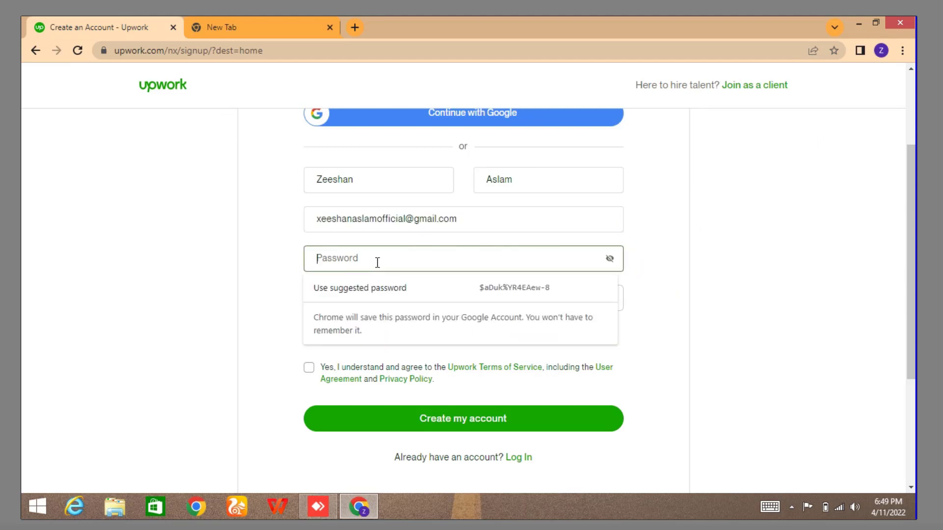
{"action": "left_click", "coordinate": [506, 290]}
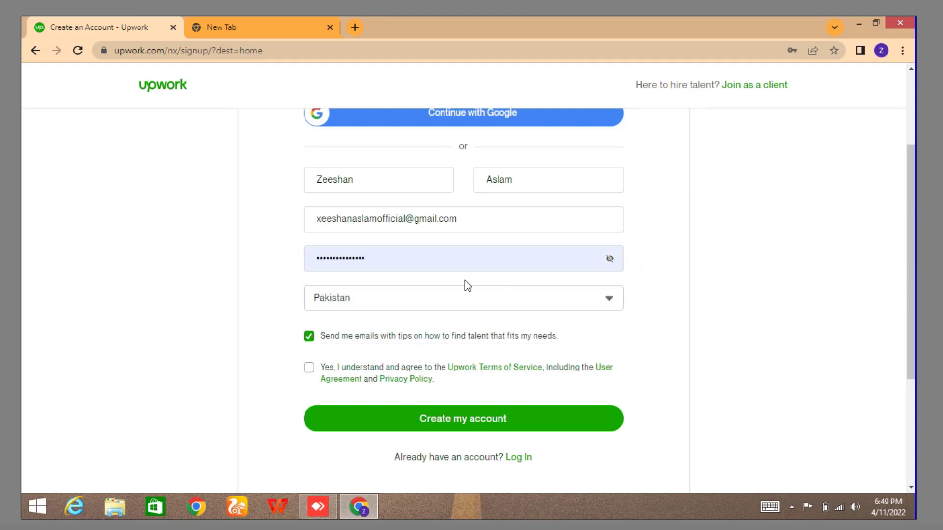
{"action": "left_click", "coordinate": [451, 263]}
{"action": "key", "text": "ctrl+a"}
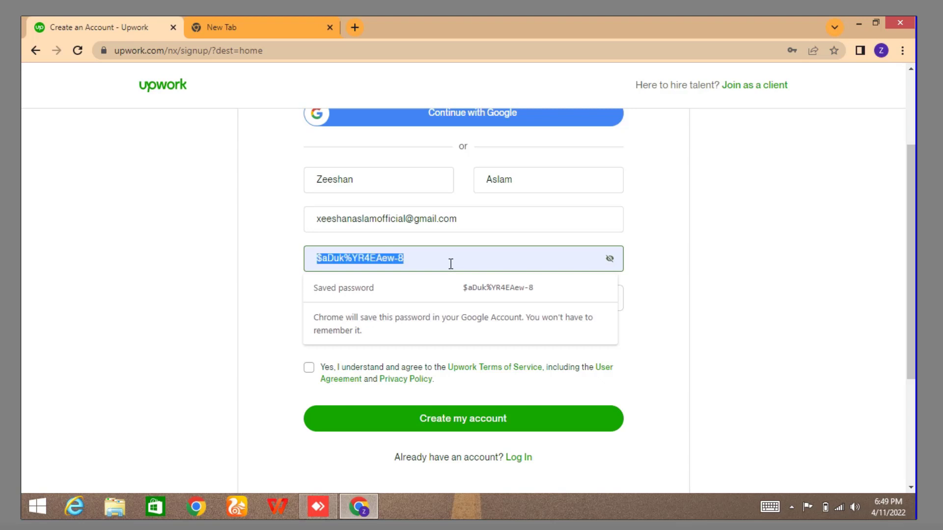
{"action": "key", "text": "BackSpace"}
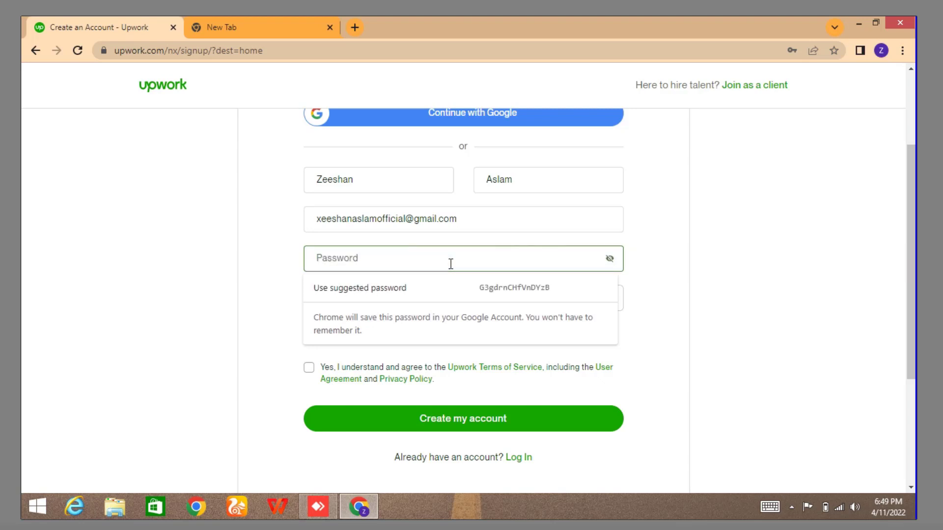
{"action": "type", "text": "•"}
{"action": "key", "text": "BackSpace"}
{"action": "key", "text": "BackSpace"}
{"action": "key", "text": "BackSpace"}
{"action": "type", "text": "••••••••"}
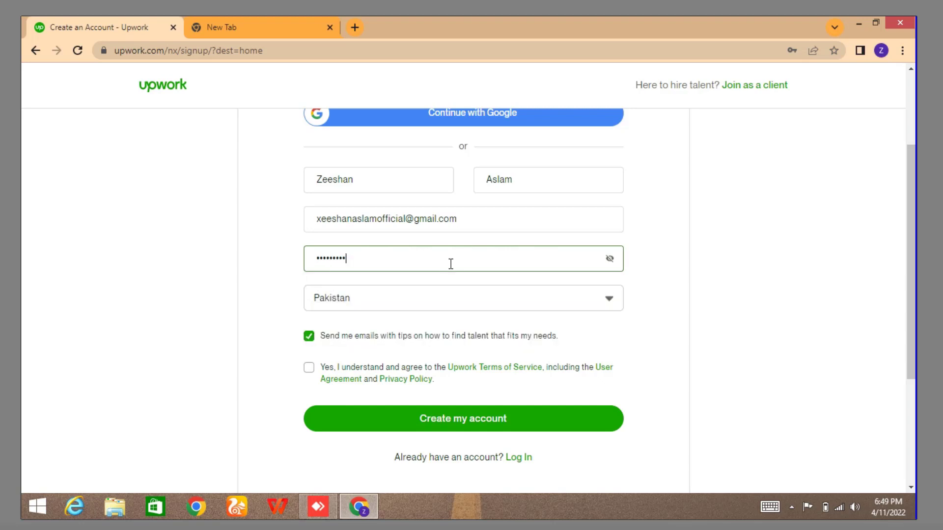
{"action": "left_click", "coordinate": [310, 368]}
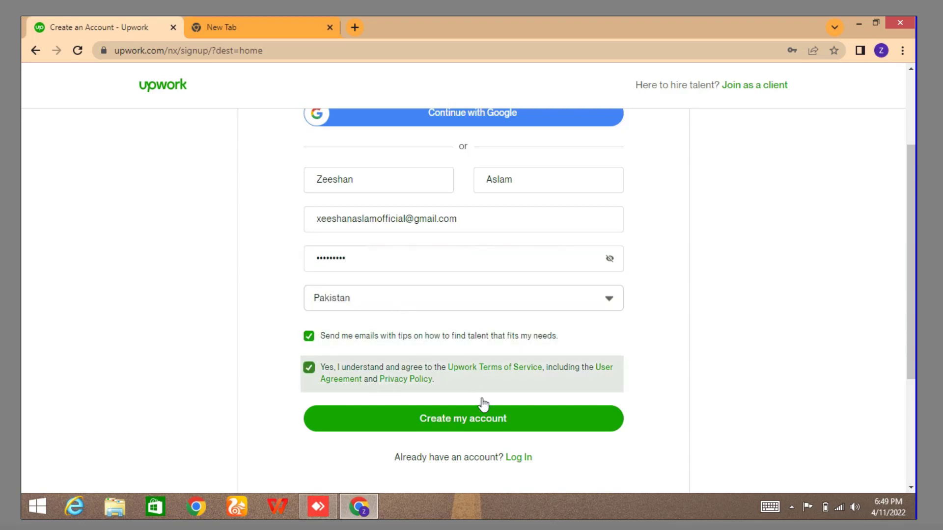
{"action": "left_click", "coordinate": [483, 427]}
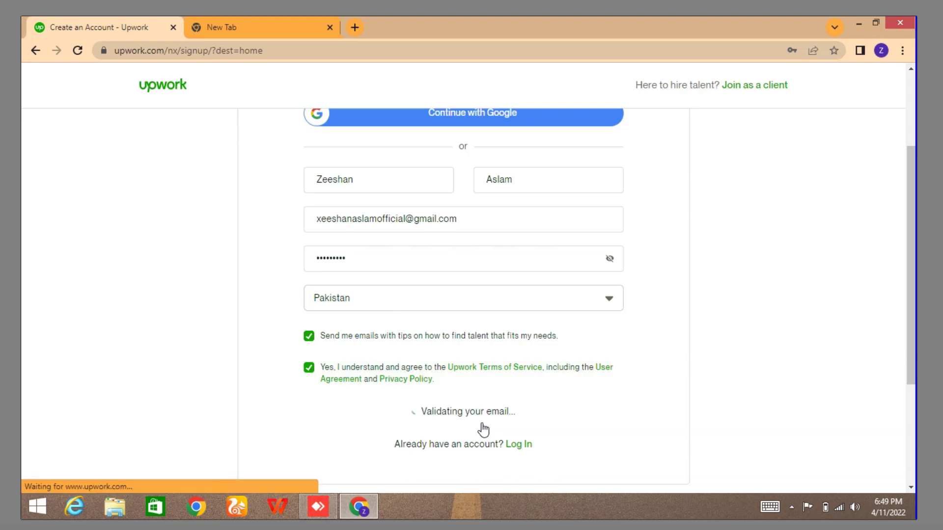
Step: Resubmit the sign-up, answer Chrome's save-password offer, and open the Gmail inbox
{"action": "left_click", "coordinate": [483, 428]}
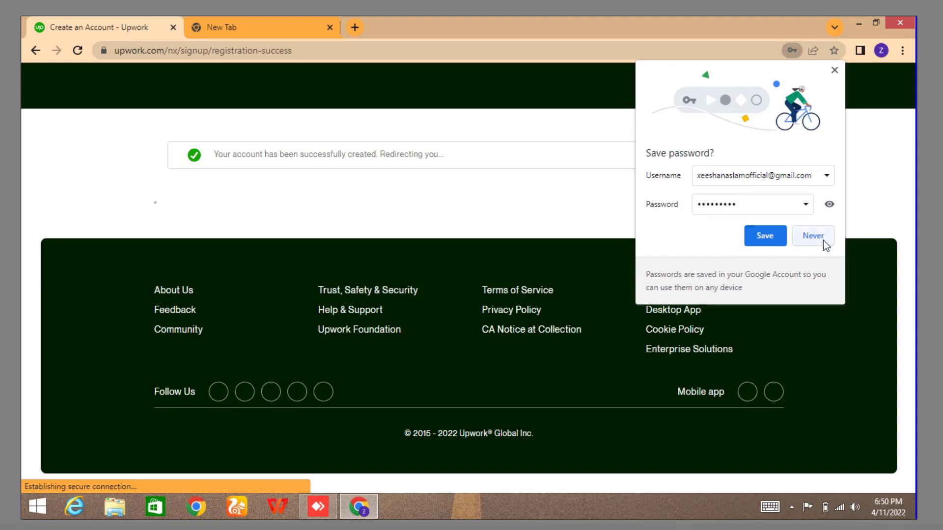
{"action": "left_click", "coordinate": [766, 238]}
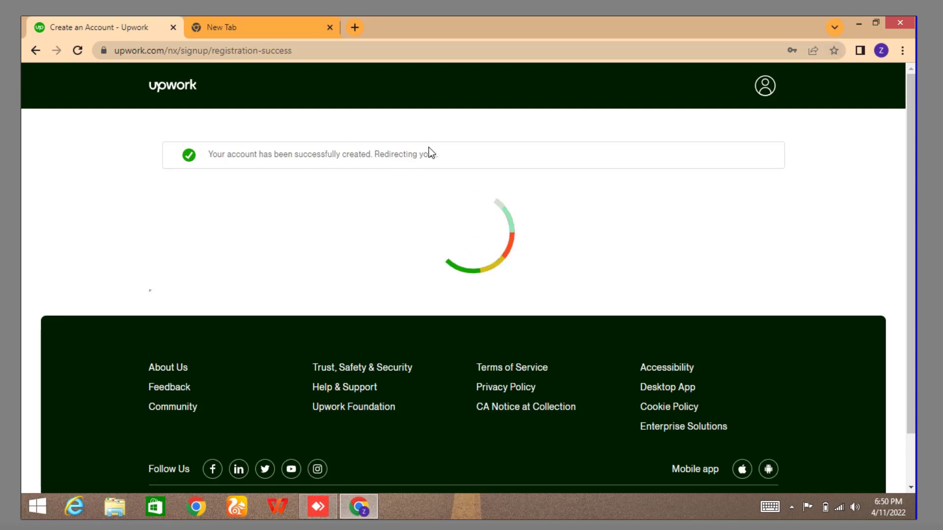
{"action": "left_click", "coordinate": [289, 37]}
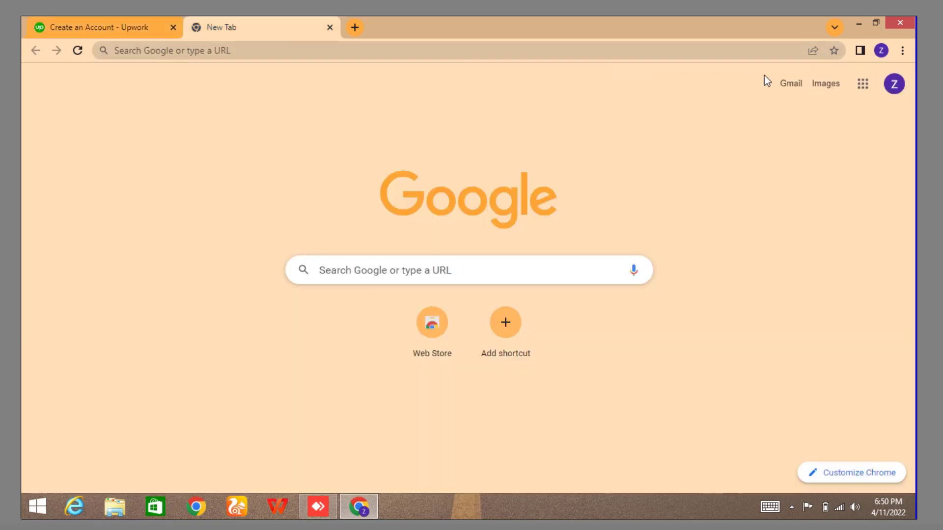
{"action": "left_click", "coordinate": [791, 88]}
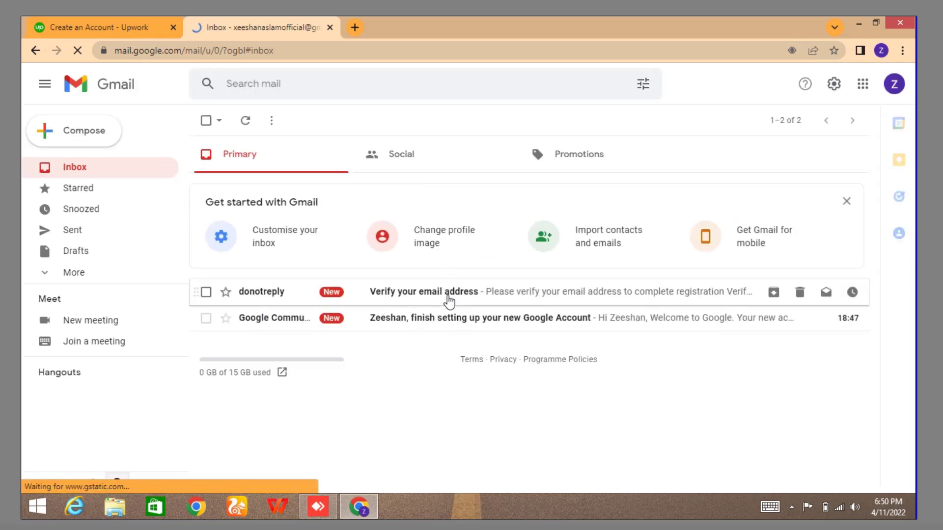
Step: Verify the email from Upwork's 'Verify your email address' message and close the old sign-up tab
{"action": "left_click", "coordinate": [449, 296]}
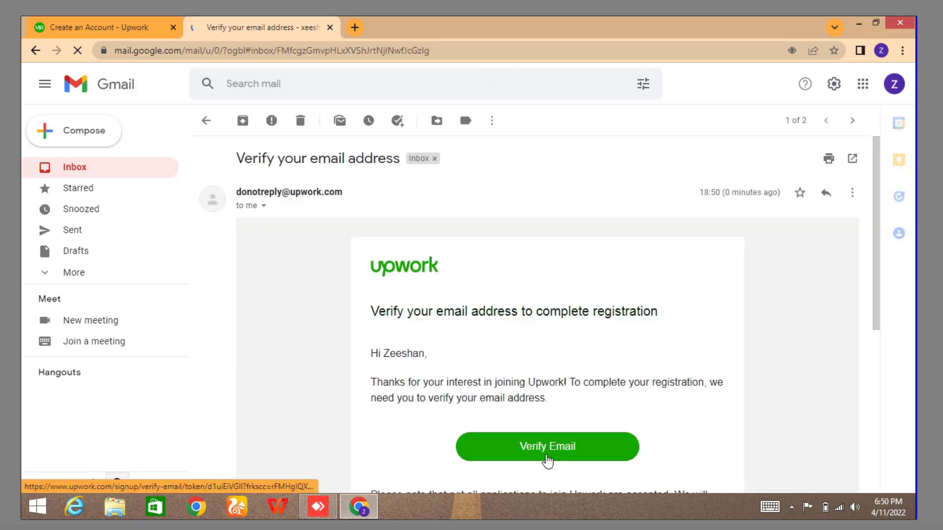
{"action": "left_click", "coordinate": [545, 457]}
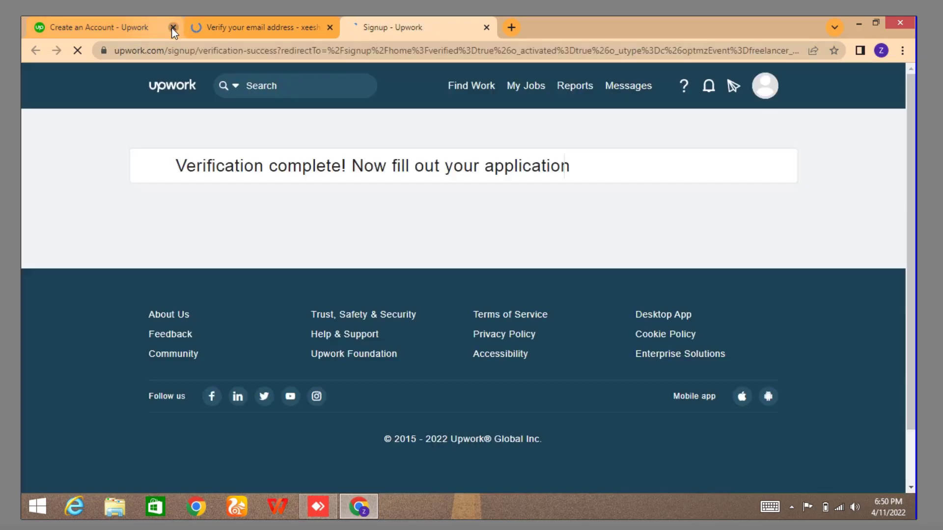
{"action": "left_click", "coordinate": [173, 27]}
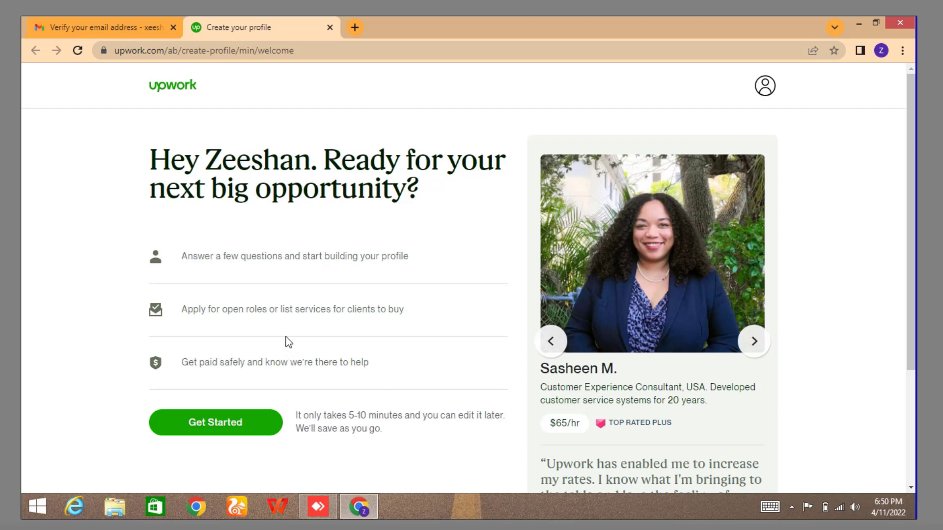
Step: Start the profile, answering 'freelanced for years' and the goal 'make money on the side'
{"action": "left_click", "coordinate": [250, 433]}
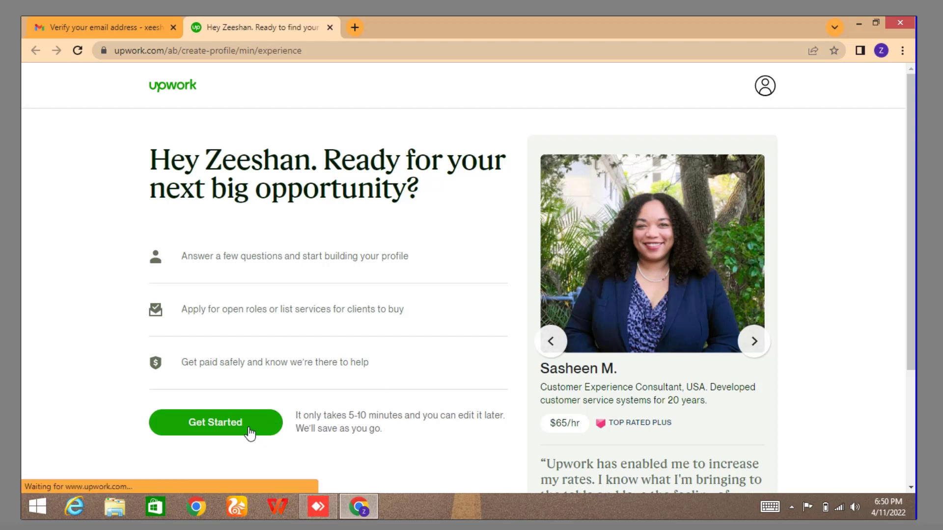
{"action": "scroll", "coordinate": [406, 334], "scroll_direction": "down", "scroll_amount": 1}
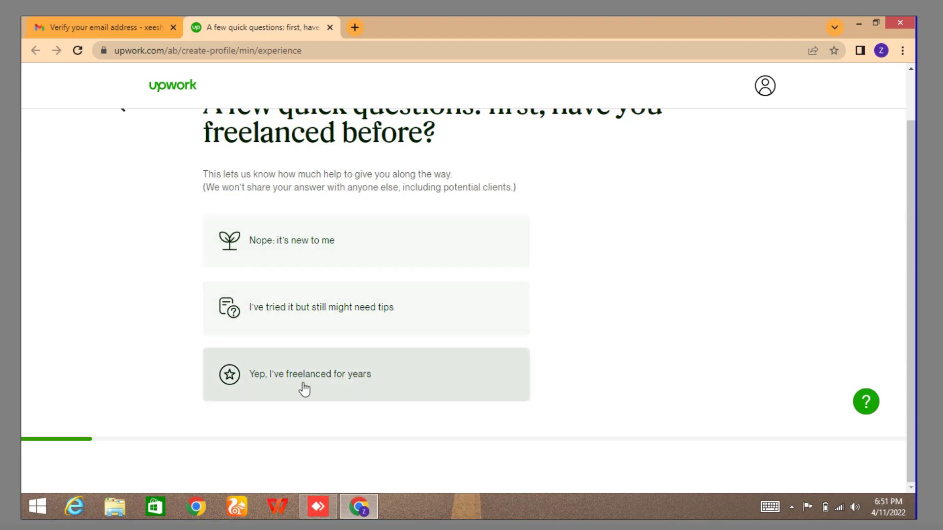
{"action": "left_click", "coordinate": [347, 388]}
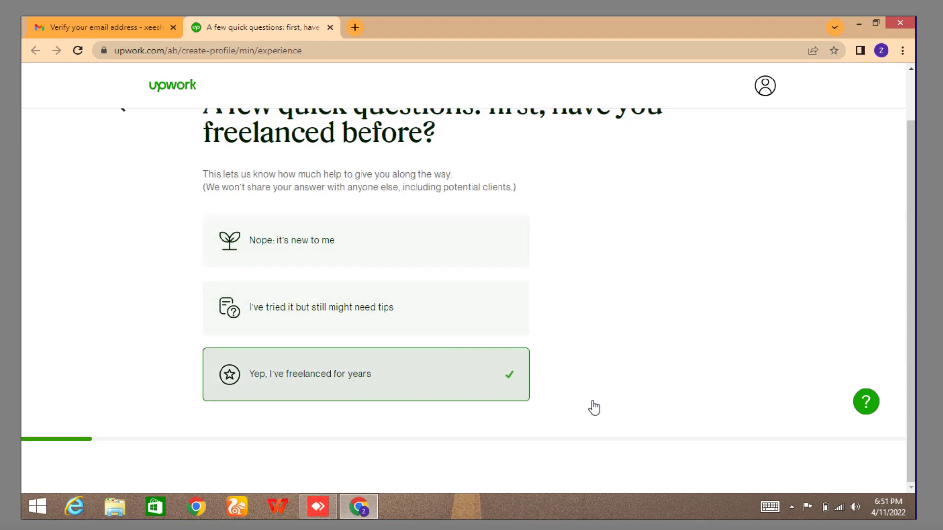
{"action": "scroll", "coordinate": [333, 273], "scroll_direction": "down", "scroll_amount": 2}
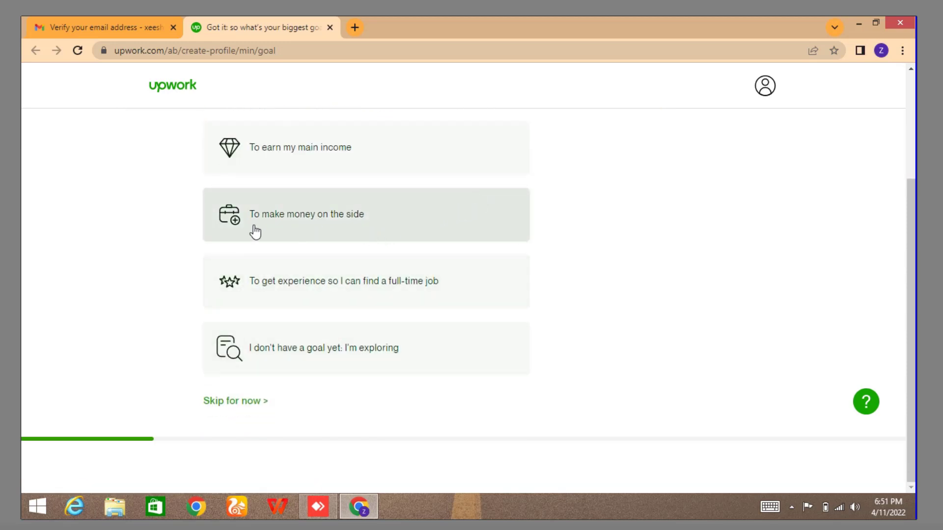
{"action": "left_click", "coordinate": [357, 227]}
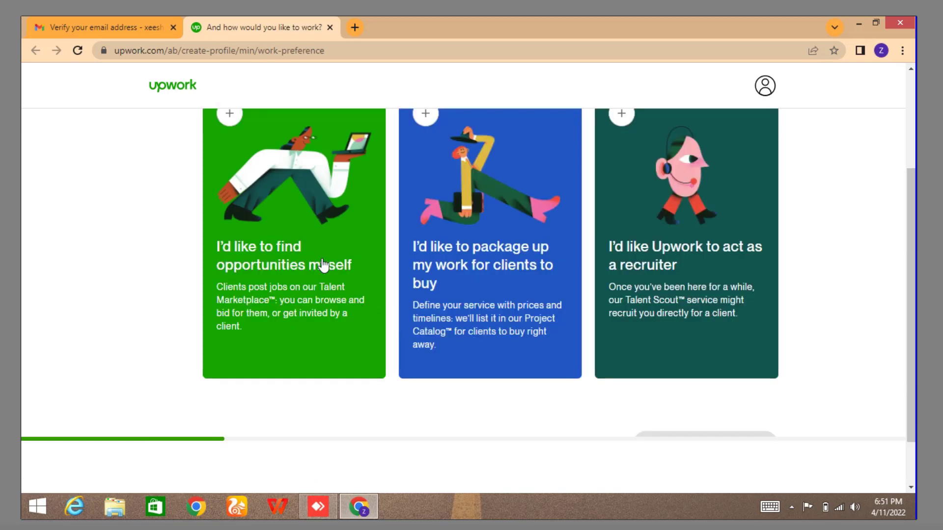
Step: Select all three work-preference cards and choose to fill out the profile manually
{"action": "left_click", "coordinate": [322, 265]}
{"action": "left_click", "coordinate": [496, 255]}
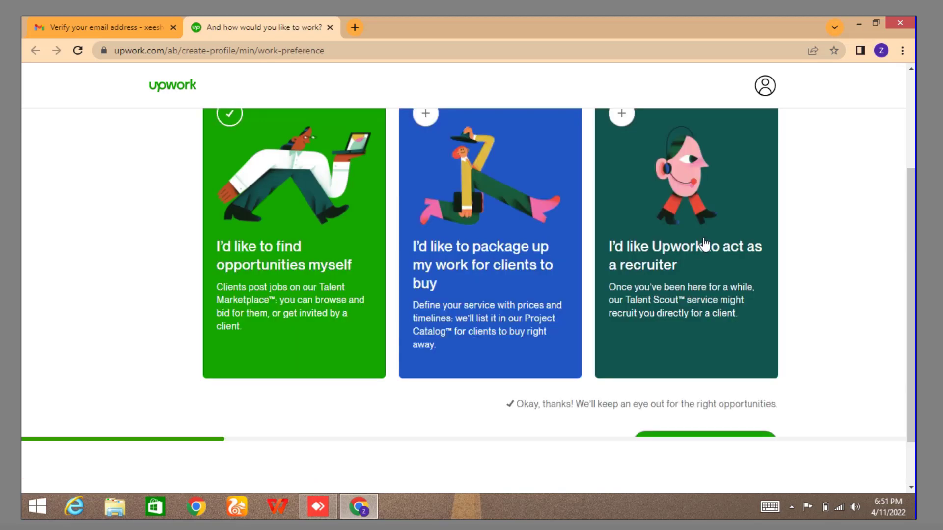
{"action": "left_click", "coordinate": [705, 244]}
{"action": "scroll", "coordinate": [634, 278], "scroll_direction": "up", "scroll_amount": 1}
{"action": "scroll", "coordinate": [633, 278], "scroll_direction": "up", "scroll_amount": 1}
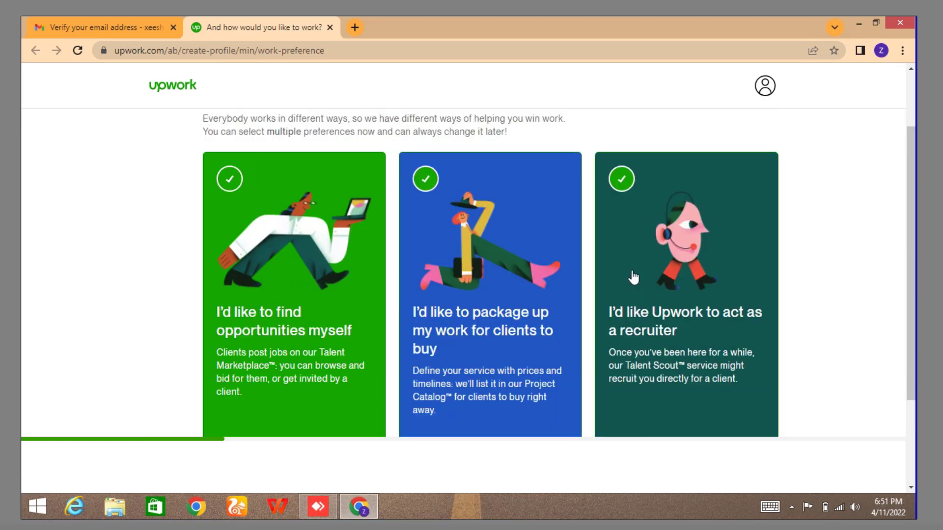
{"action": "scroll", "coordinate": [634, 278], "scroll_direction": "down", "scroll_amount": 3}
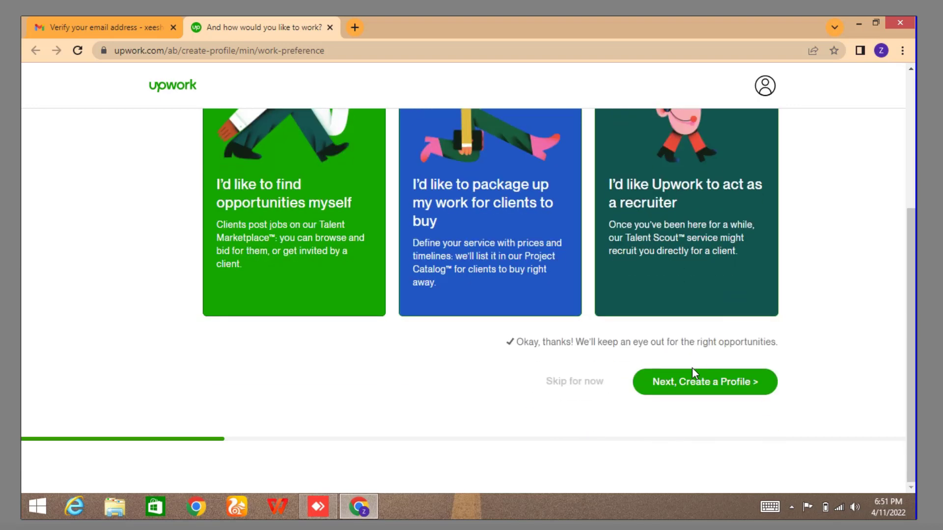
{"action": "left_click", "coordinate": [732, 393]}
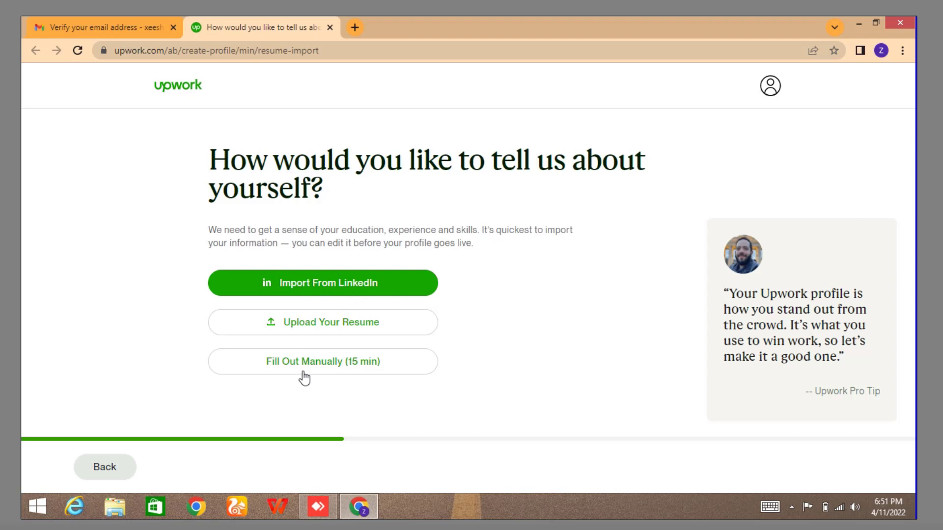
{"action": "left_click", "coordinate": [356, 367]}
Step: Open freelancer.pk in a new browser tab
{"action": "left_click", "coordinate": [352, 22]}
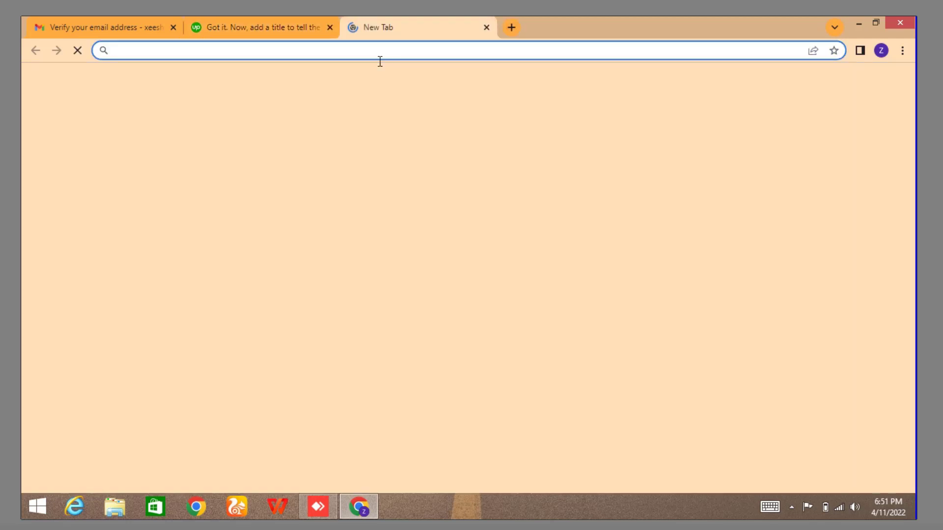
{"action": "type", "text": "freep"}
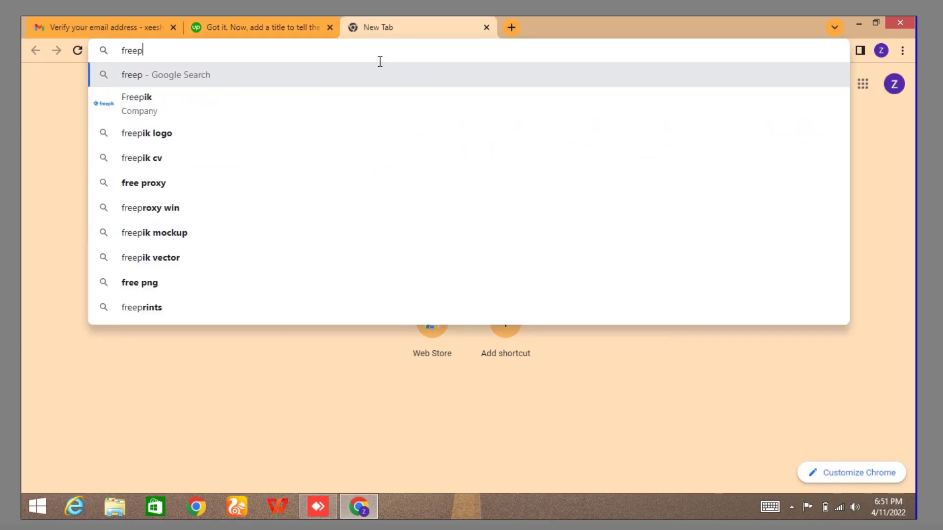
{"action": "key", "text": "BackSpace"}
{"action": "type", "text": "lancer"}
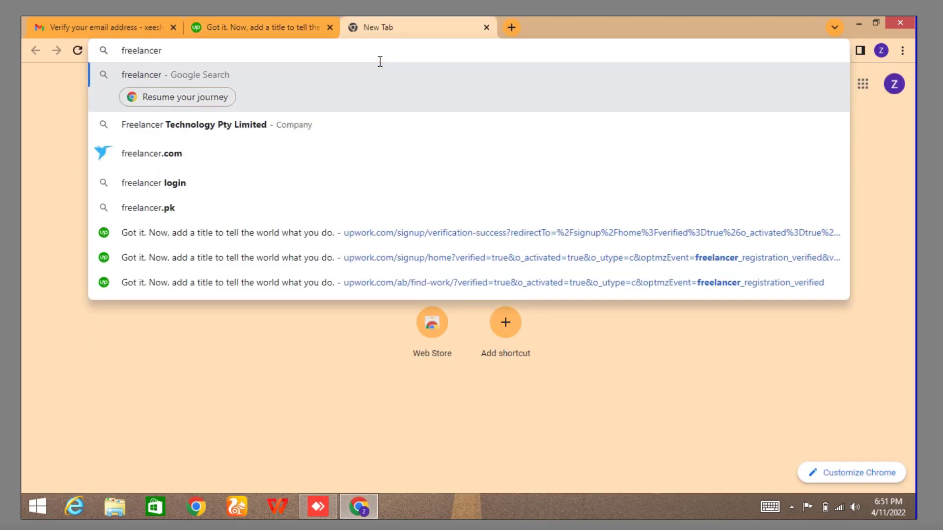
{"action": "type", "text": ".pk"}
{"action": "key", "text": "Return"}
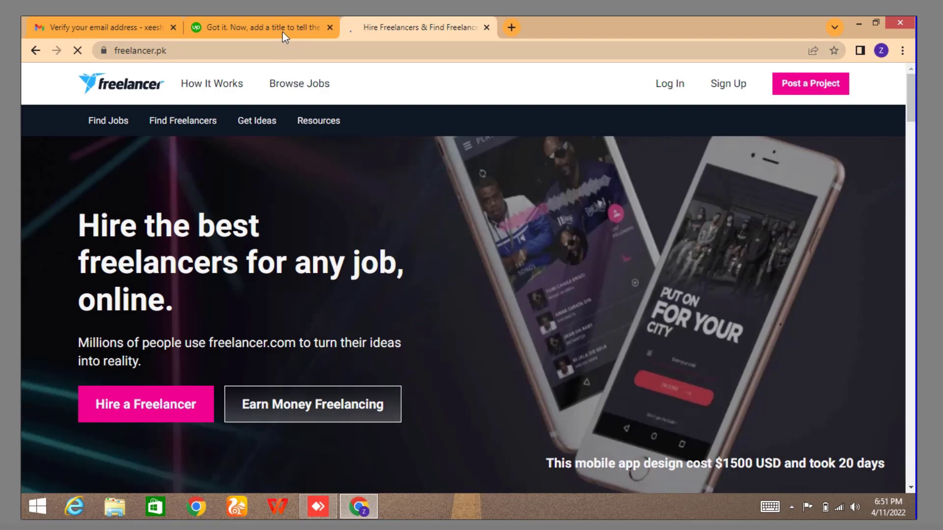
Step: Enter the Upwork profile title 'Virtual Asistant | Data Entry'
{"action": "left_click", "coordinate": [282, 30]}
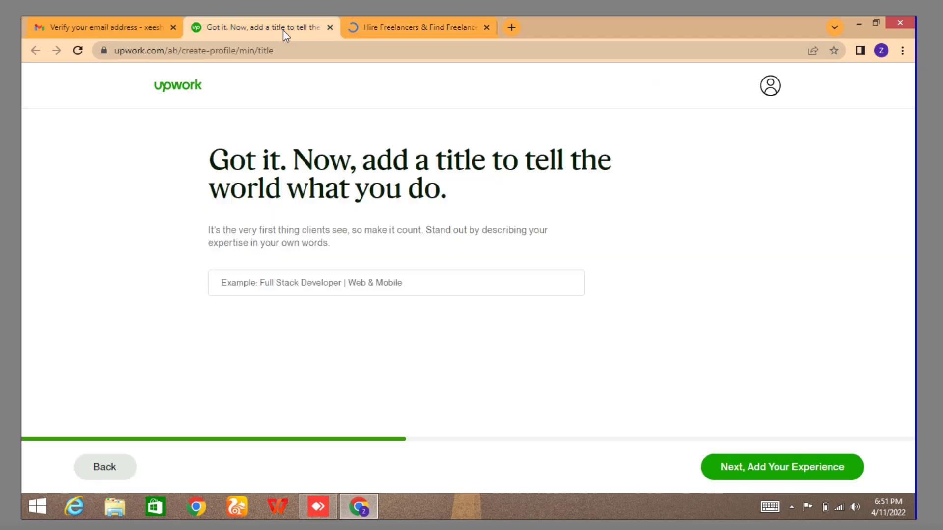
{"action": "left_click", "coordinate": [260, 278]}
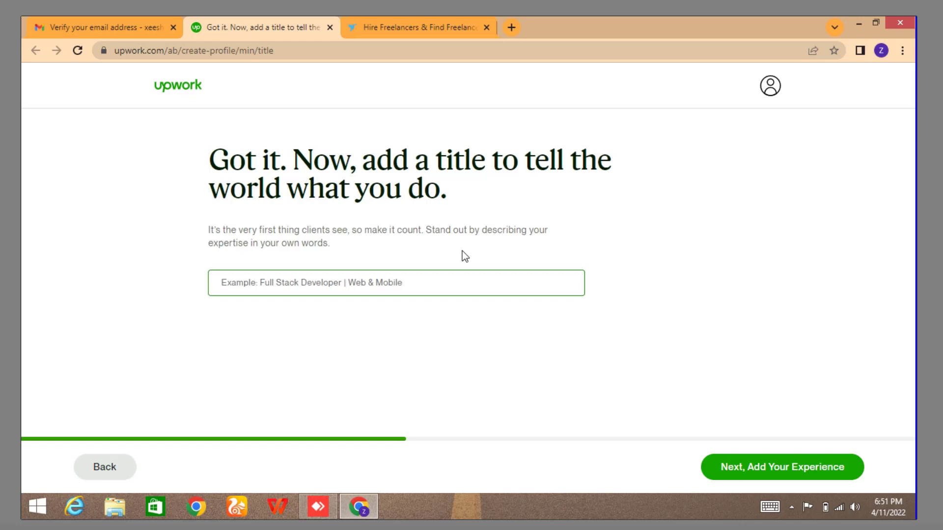
{"action": "type", "text": "Vir"}
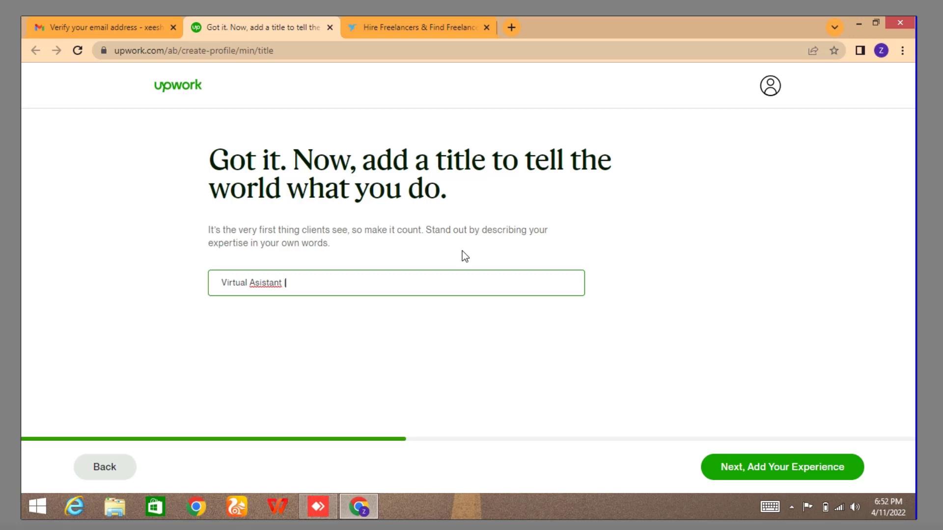
{"action": "type", "text": "tual Asistant | Data Entry"}
Step: On freelancer.pk, browse Find Freelancers by skill to the Virtual Assistants list
{"action": "left_click", "coordinate": [388, 31]}
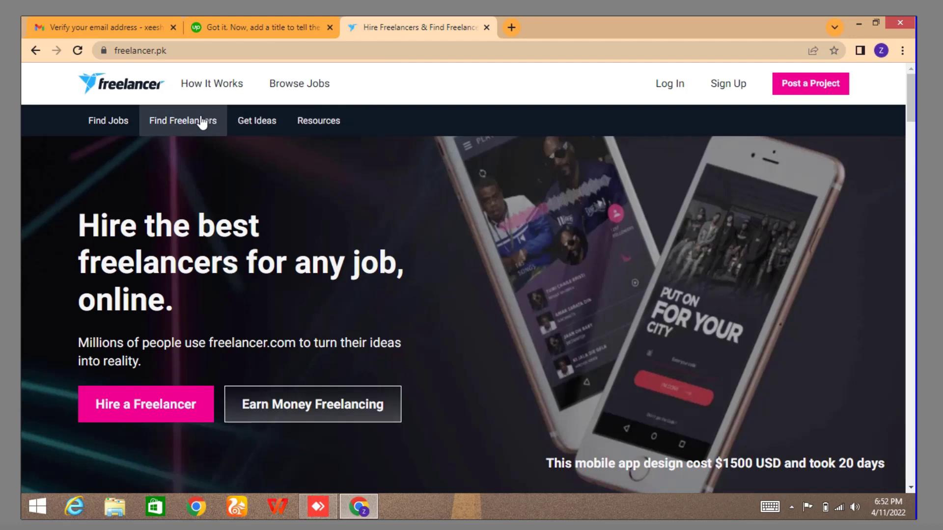
{"action": "mouse_move", "coordinate": [203, 122]}
{"action": "mouse_move", "coordinate": [210, 161]}
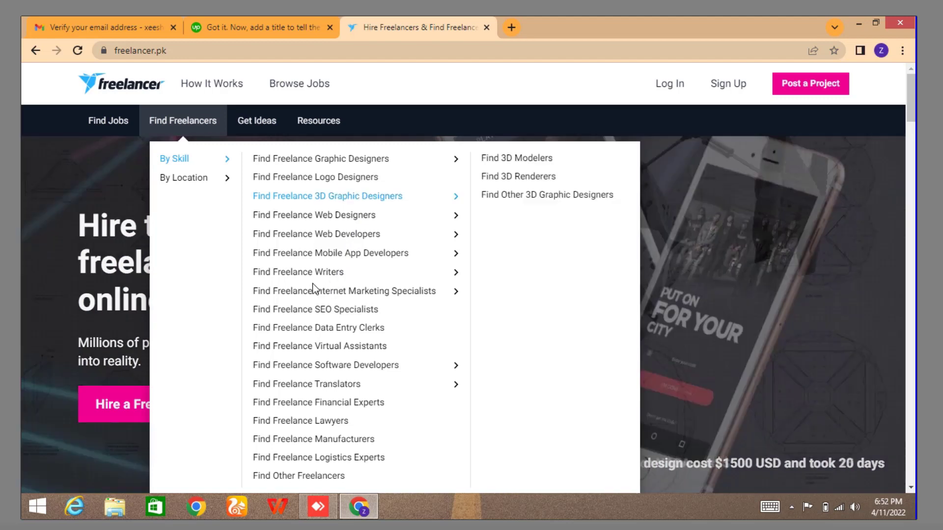
{"action": "mouse_move", "coordinate": [311, 278]}
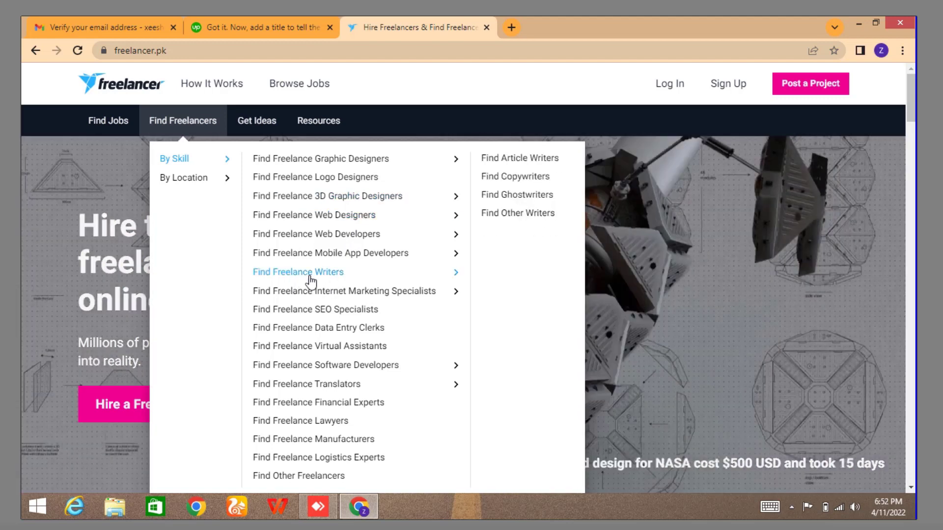
{"action": "left_click", "coordinate": [348, 349]}
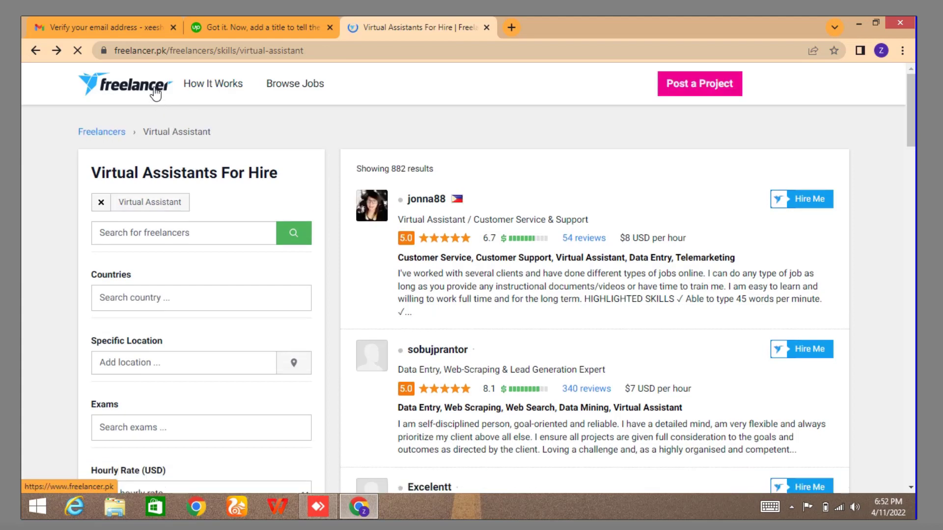
Step: Return home and open the Data Entry Clerks for hire list, scrolling the results
{"action": "left_click", "coordinate": [155, 92]}
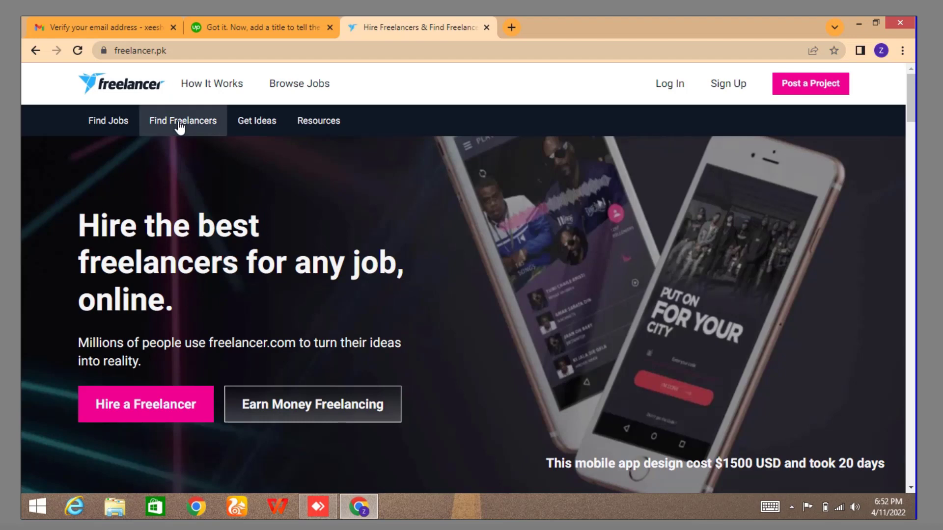
{"action": "left_click", "coordinate": [181, 127]}
{"action": "mouse_move", "coordinate": [187, 157]}
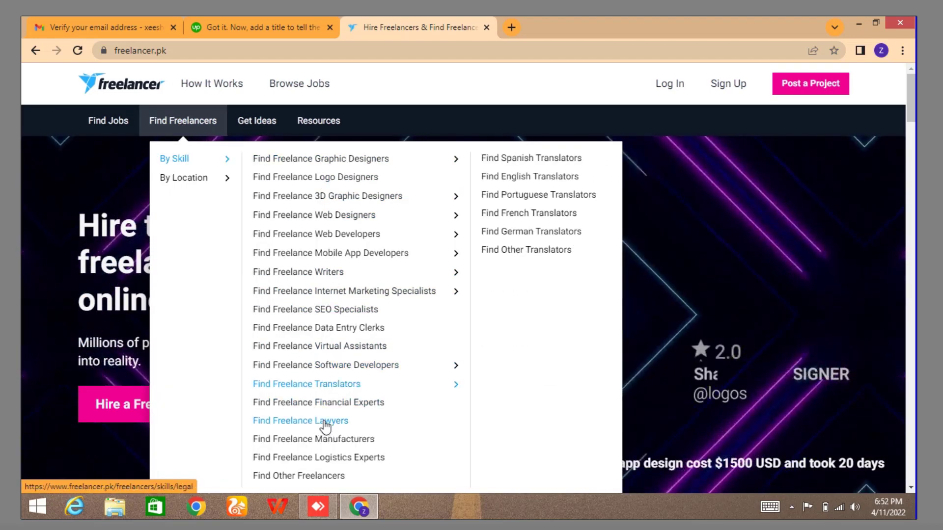
{"action": "left_click", "coordinate": [337, 331]}
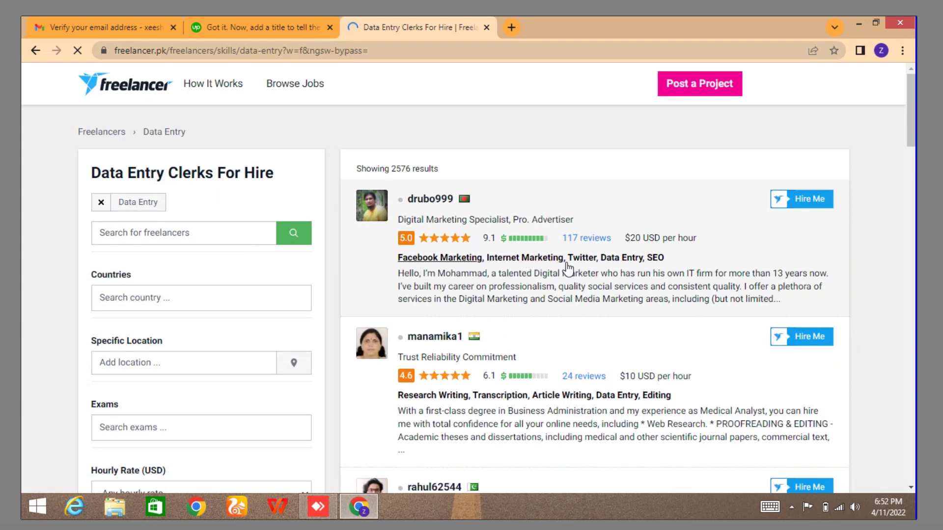
{"action": "scroll", "coordinate": [624, 281], "scroll_direction": "down", "scroll_amount": 5}
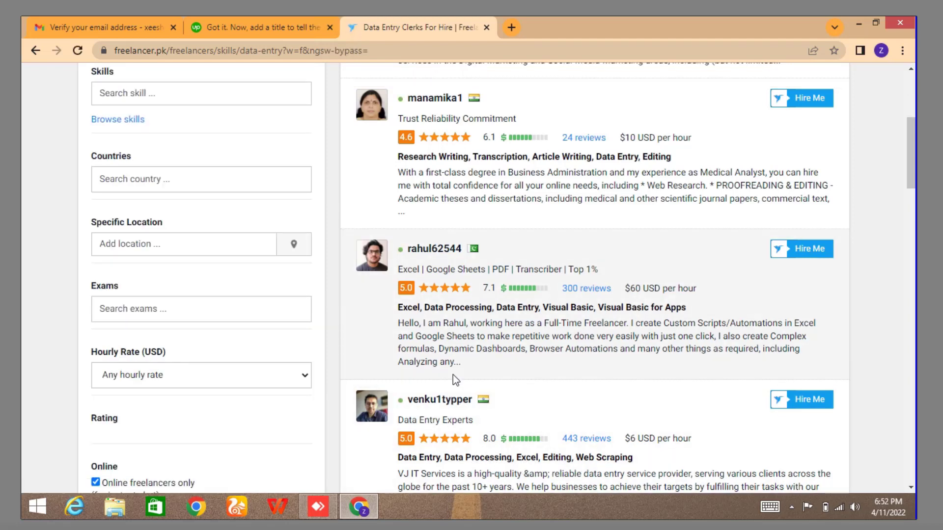
{"action": "left_click", "coordinate": [438, 395]}
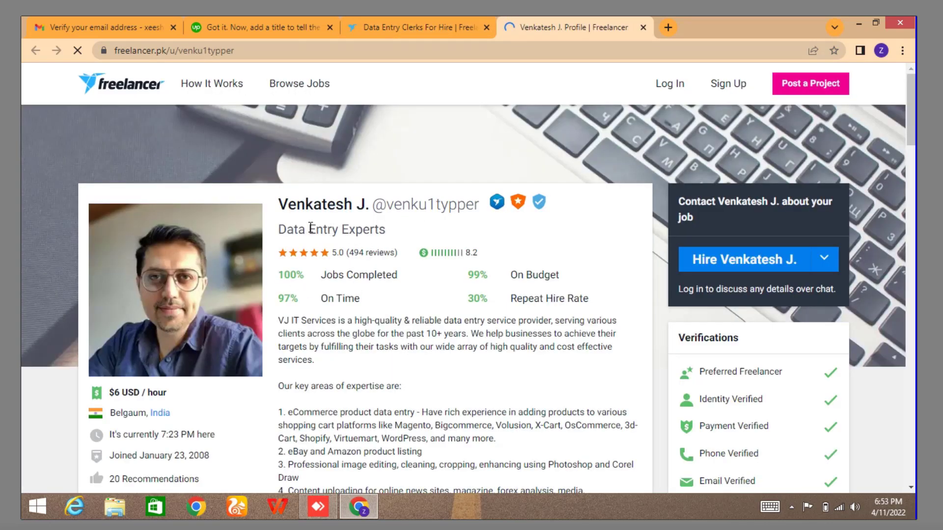
{"action": "scroll", "coordinate": [359, 229], "scroll_direction": "down", "scroll_amount": 3}
{"action": "scroll", "coordinate": [363, 233], "scroll_direction": "up", "scroll_amount": 1}
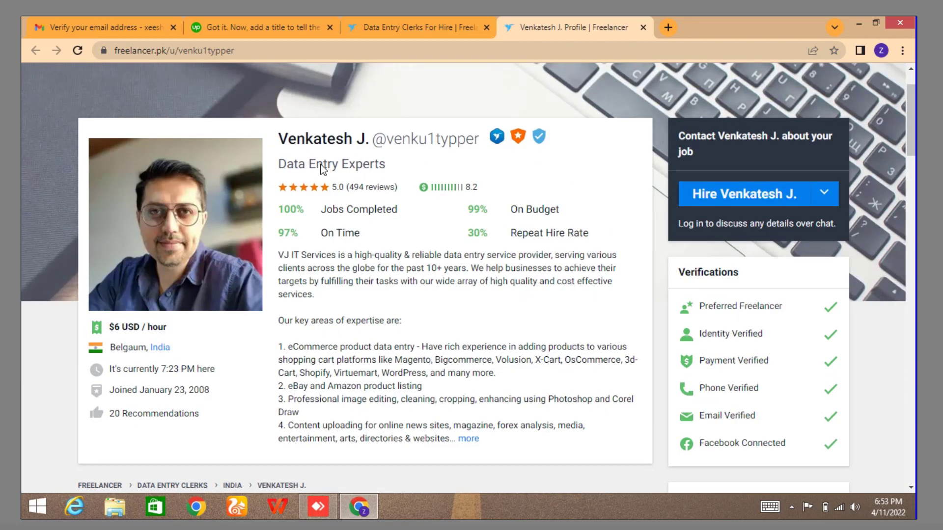
{"action": "left_click_drag", "start_coordinate": [332, 188], "coordinate": [384, 187]}
{"action": "left_click", "coordinate": [418, 25]}
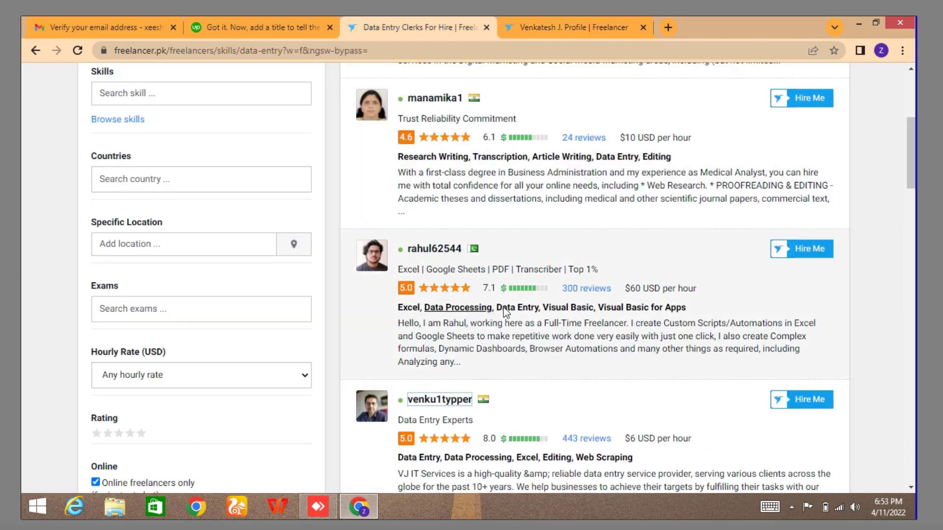
{"action": "scroll", "coordinate": [503, 308], "scroll_direction": "down", "scroll_amount": 3}
{"action": "left_click_drag", "start_coordinate": [399, 260], "coordinate": [574, 262]}
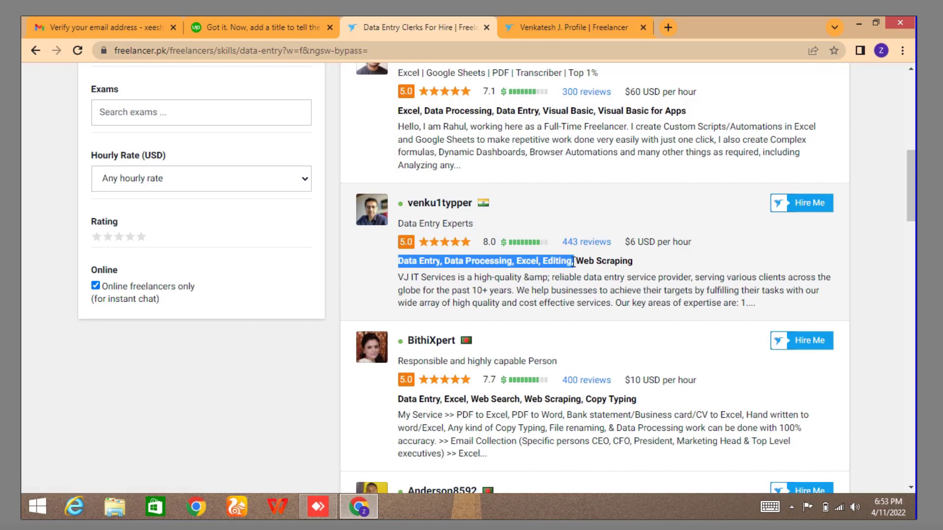
{"action": "right_click", "coordinate": [566, 275]}
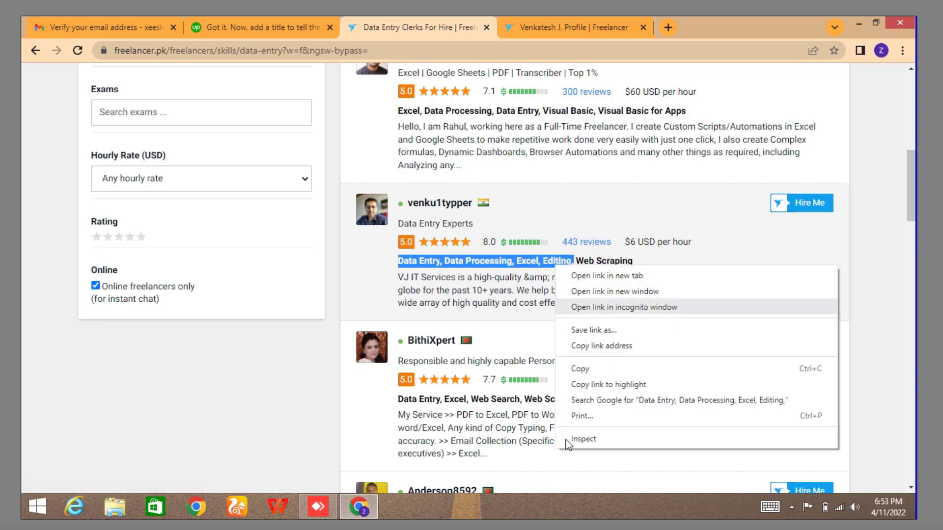
{"action": "left_click", "coordinate": [166, 355]}
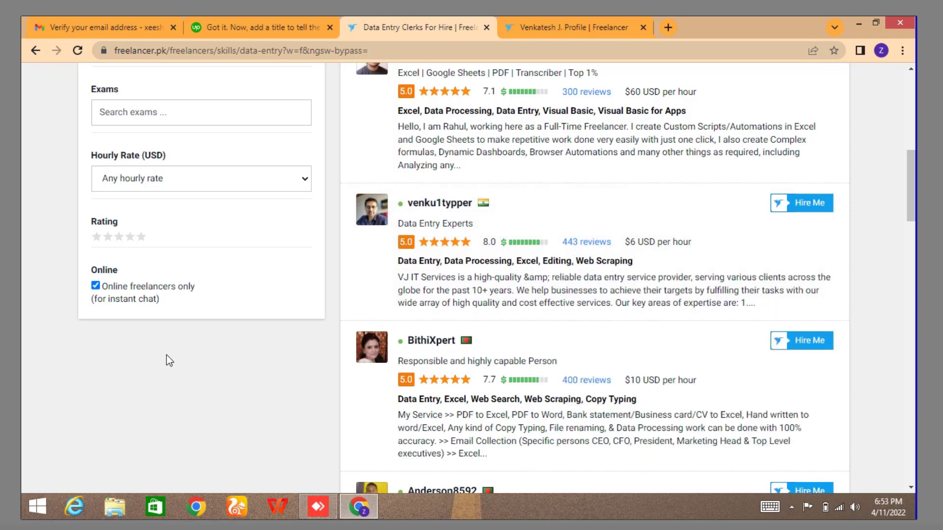
Step: Launch Notepad with Win+R and paste the clipboard into a new note
{"action": "key", "text": "super+r"}
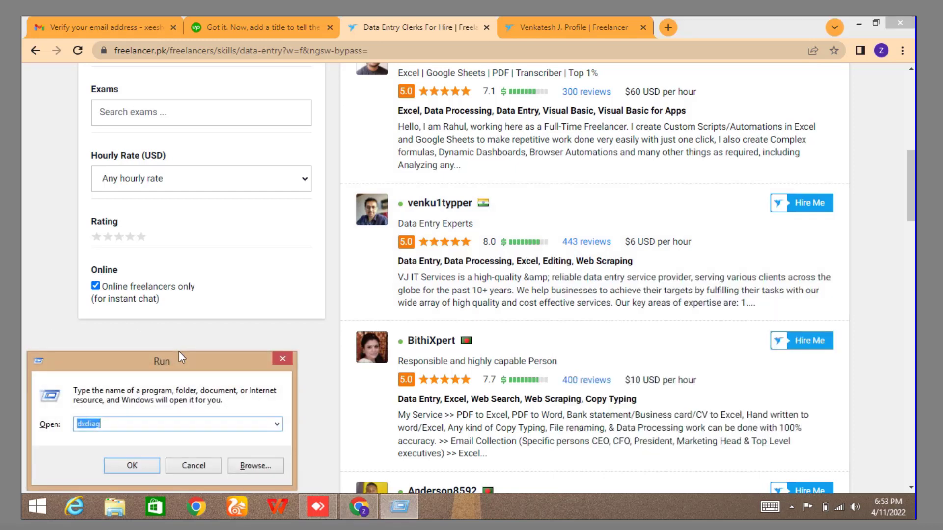
{"action": "type", "text": "notepad"}
{"action": "key", "text": "Return"}
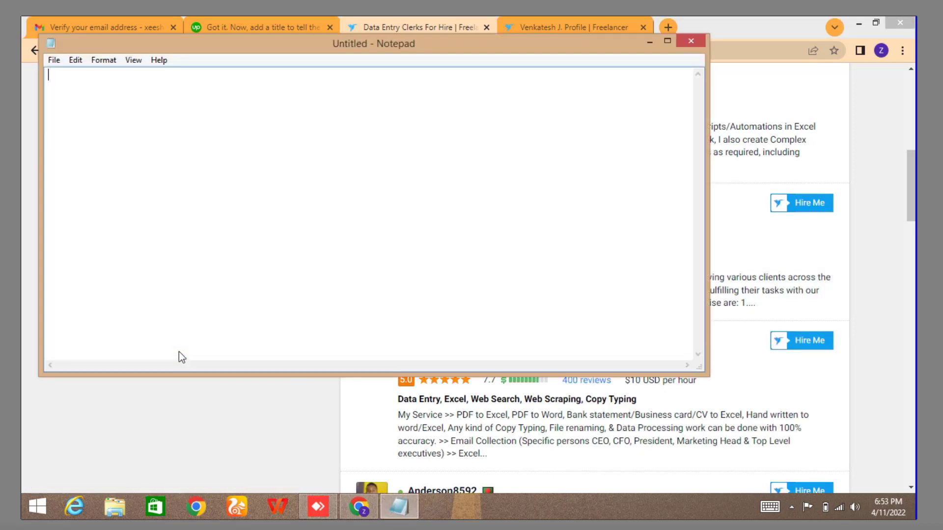
{"action": "key", "text": "ctrl+v"}
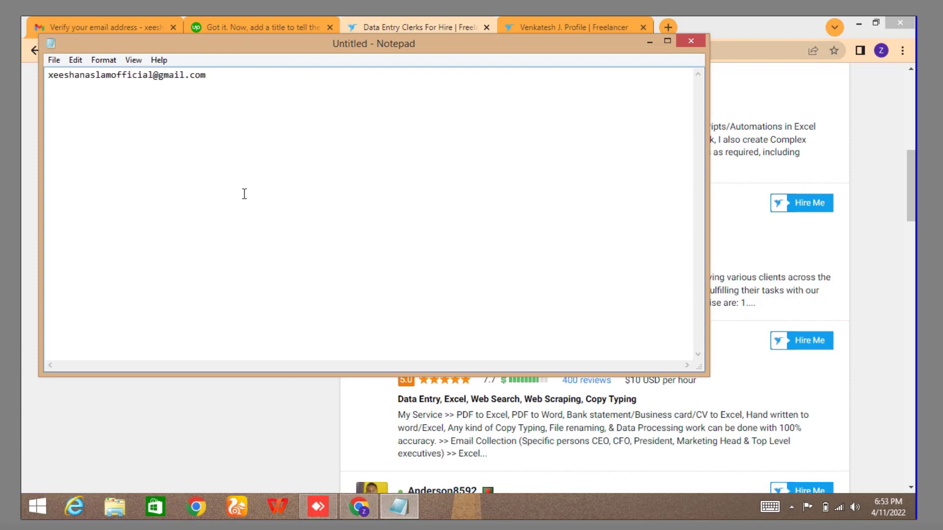
Step: Copy the second freelancer's skills line and replace the note's contents with it
{"action": "left_click", "coordinate": [847, 190]}
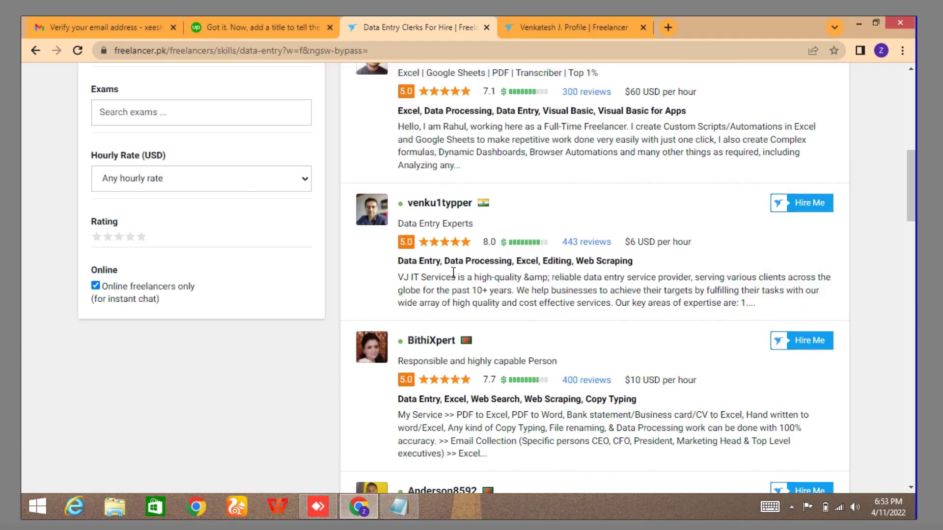
{"action": "left_click_drag", "start_coordinate": [393, 261], "coordinate": [609, 267]}
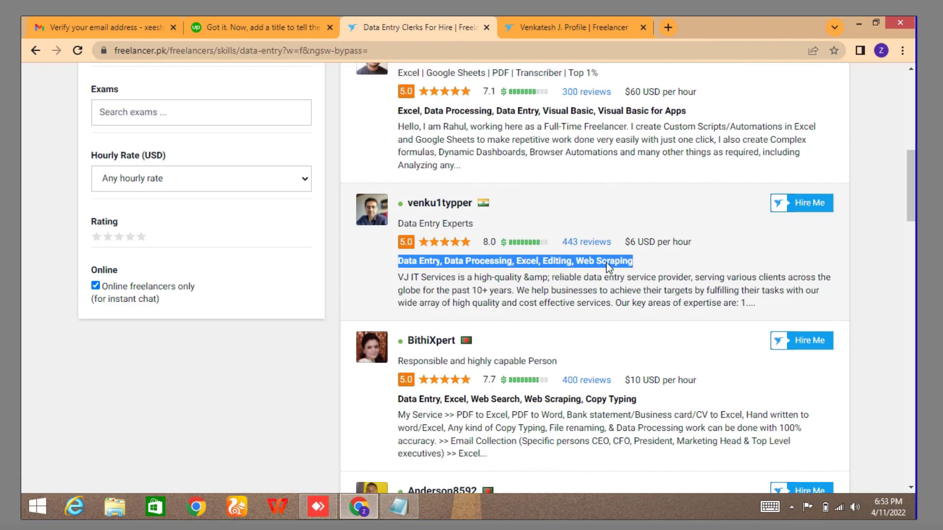
{"action": "right_click", "coordinate": [608, 263]}
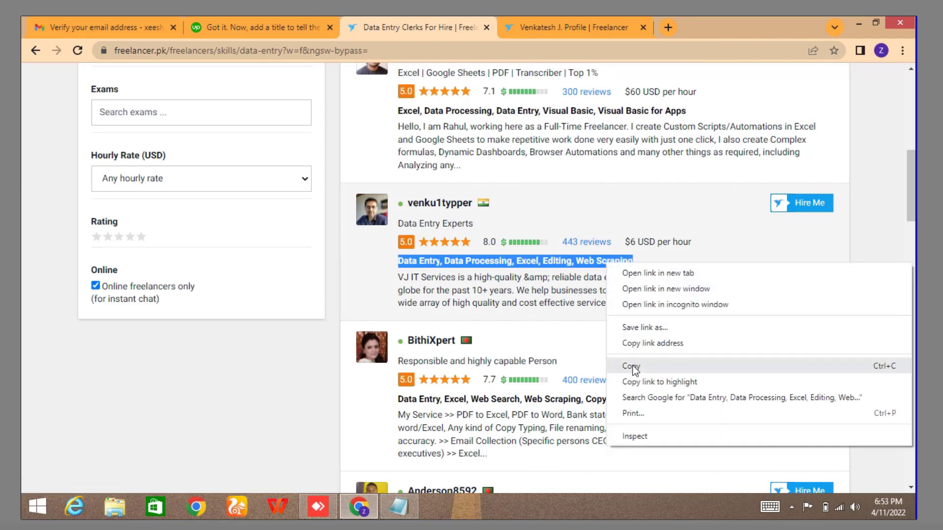
{"action": "left_click", "coordinate": [636, 366]}
{"action": "left_click", "coordinate": [399, 507]}
{"action": "key", "text": "ctrl+a"}
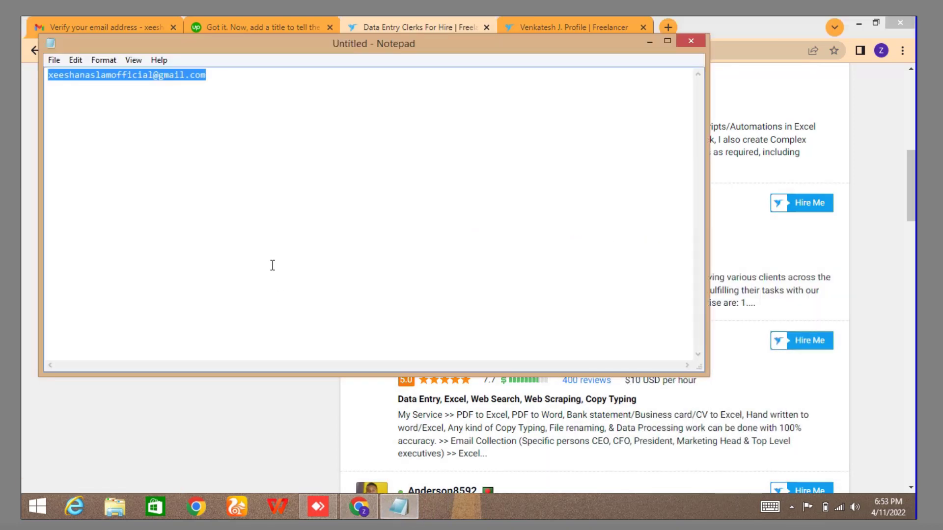
{"action": "key", "text": "ctrl+v"}
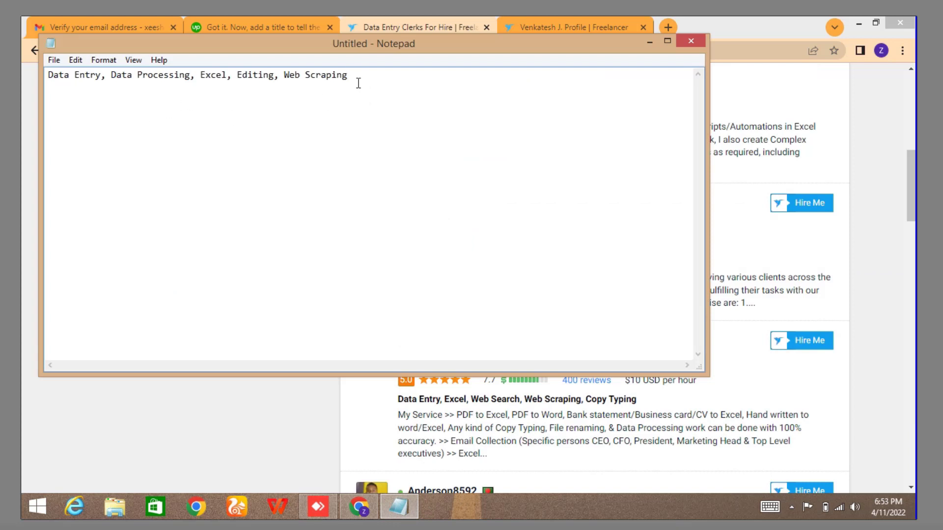
Step: Replace the commas after Data Entry and Data Processing with '|' separators
{"action": "left_click_drag", "start_coordinate": [358, 83], "coordinate": [277, 78]}
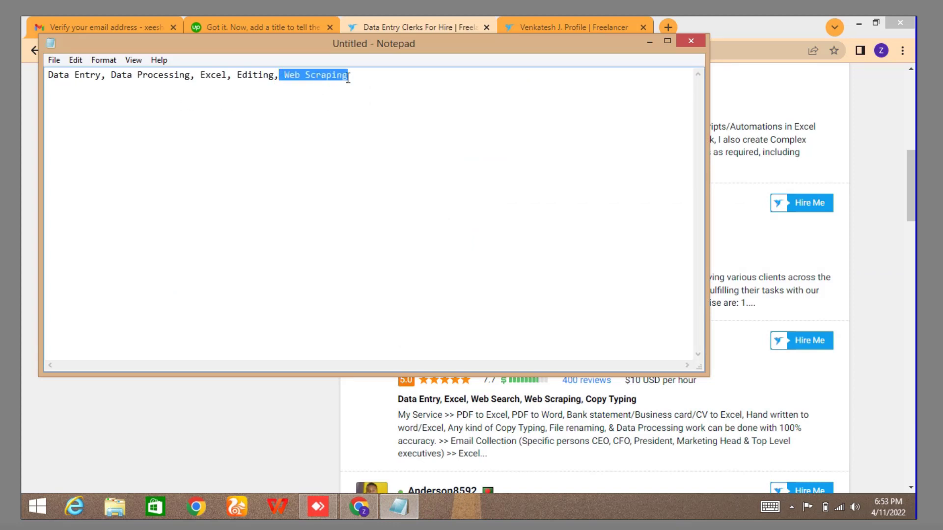
{"action": "left_click", "coordinate": [390, 79]}
{"action": "key", "text": "Return"}
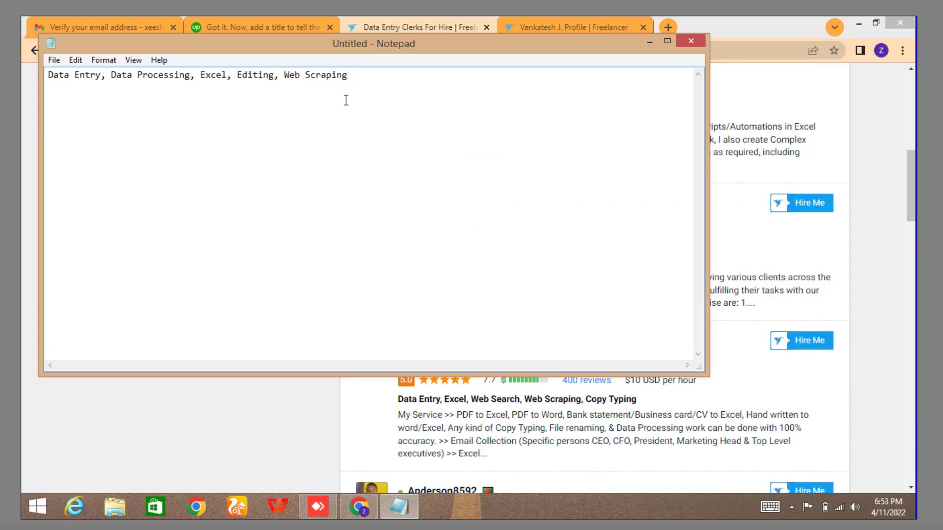
{"action": "type", "text": "Vir"}
{"action": "key", "text": "BackSpace"}
{"action": "key", "text": "BackSpace"}
{"action": "key", "text": "BackSpace"}
{"action": "left_click", "coordinate": [112, 75]}
{"action": "key", "text": "BackSpace"}
{"action": "key", "text": "BackSpace"}
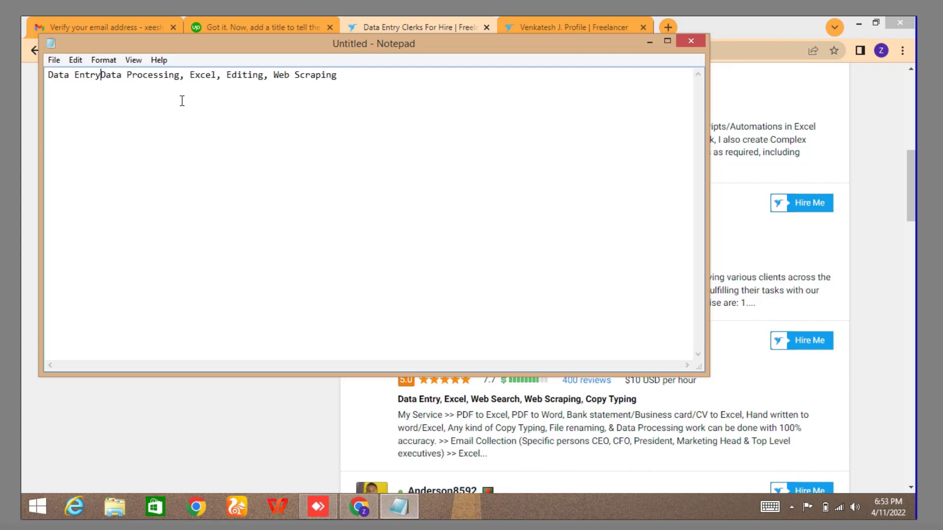
{"action": "type", "text": "|"}
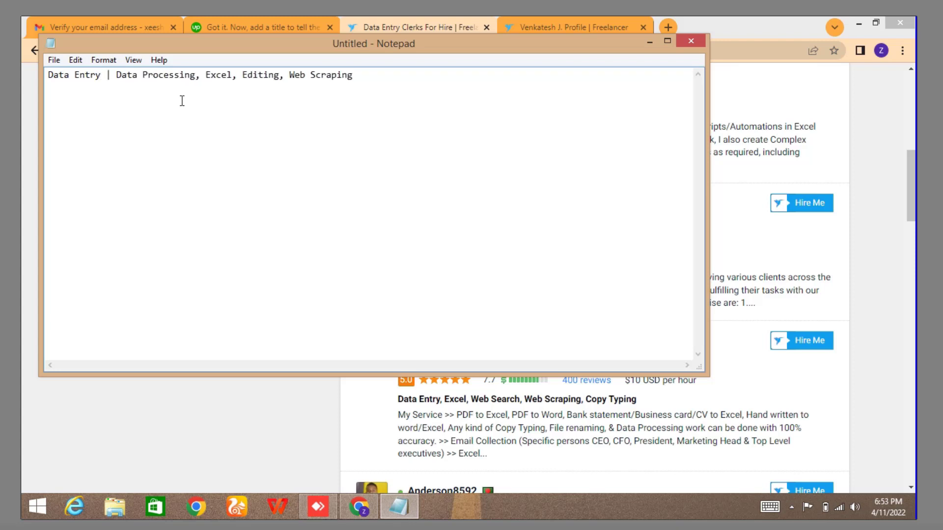
{"action": "left_click", "coordinate": [206, 78]}
{"action": "key", "text": "BackSpace"}
{"action": "key", "text": "BackSpace"}
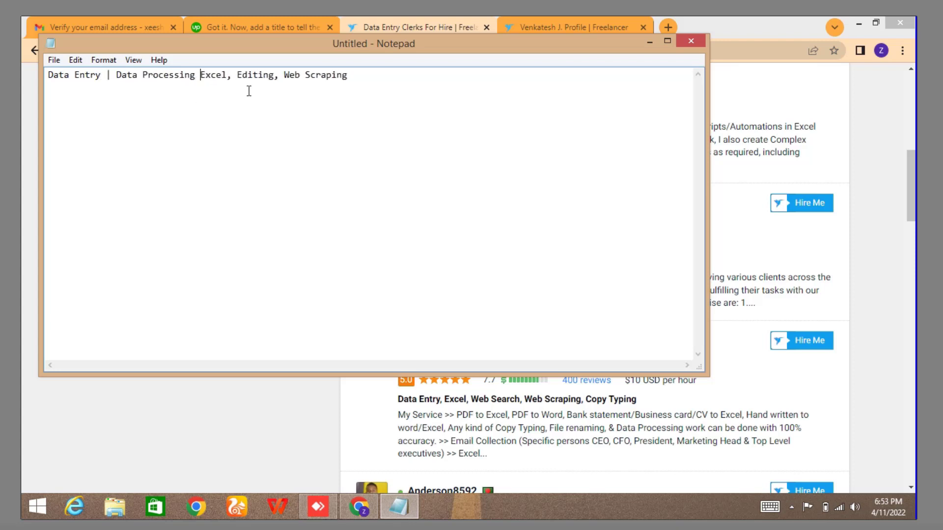
{"action": "type", "text": "|"}
{"action": "key", "text": "Right"}
{"action": "key", "text": "Right"}
{"action": "key", "text": "Right"}
{"action": "key", "text": "Right"}
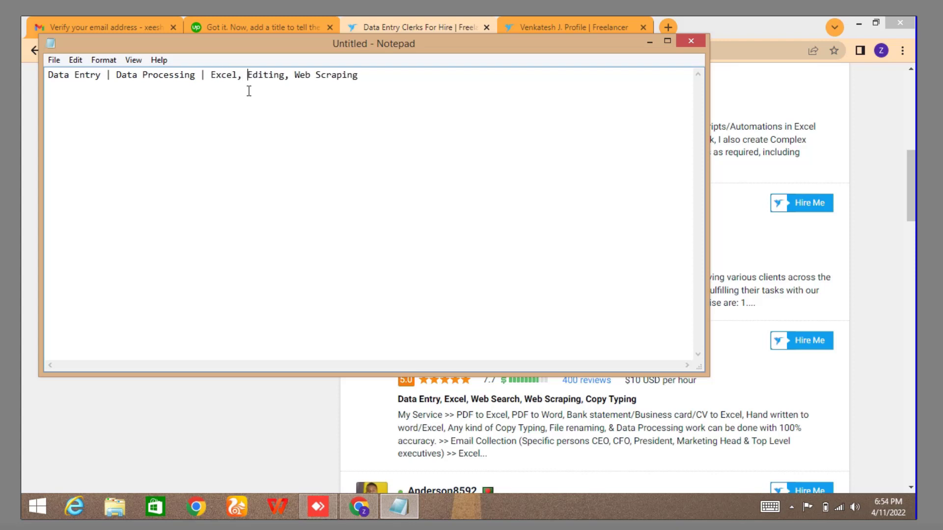
Step: Delete Web Scraping from the line and add 'Clerk' after Data Entry
{"action": "left_click", "coordinate": [296, 77]}
{"action": "left_click", "coordinate": [435, 73], "text": "shift"}
{"action": "key", "text": "BackSpace"}
{"action": "key", "text": "BackSpace"}
{"action": "key", "text": "BackSpace"}
{"action": "key", "text": "Left"}
{"action": "key", "text": "Left"}
{"action": "key", "text": "Left"}
{"action": "key", "text": "Left"}
{"action": "left_click", "coordinate": [108, 79]}
{"action": "type", "text": "Clerk"}
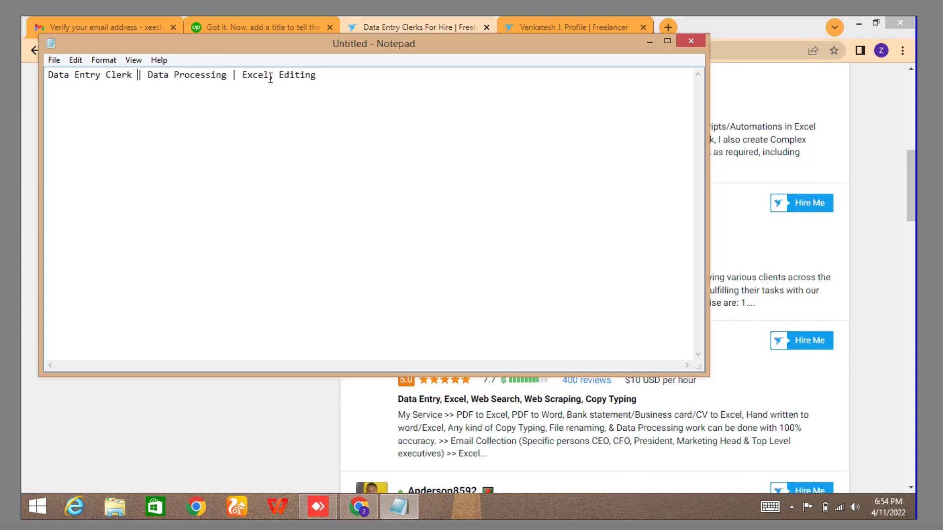
Step: Swap ', Editing' for 'Expert', completing 'Data Entry Clerk | Data Processing | Excel Expert', and select it
{"action": "left_click_drag", "start_coordinate": [270, 79], "coordinate": [340, 79]}
{"action": "key", "text": "BackSpace"}
{"action": "type", "text": "| Word"}
{"action": "key", "text": "BackSpace"}
{"action": "key", "text": "BackSpace"}
{"action": "key", "text": "BackSpace"}
{"action": "key", "text": "BackSpace"}
{"action": "key", "text": "BackSpace"}
{"action": "key", "text": "BackSpace"}
{"action": "type", "text": "Expert"}
{"action": "key", "text": "ctrl+a"}
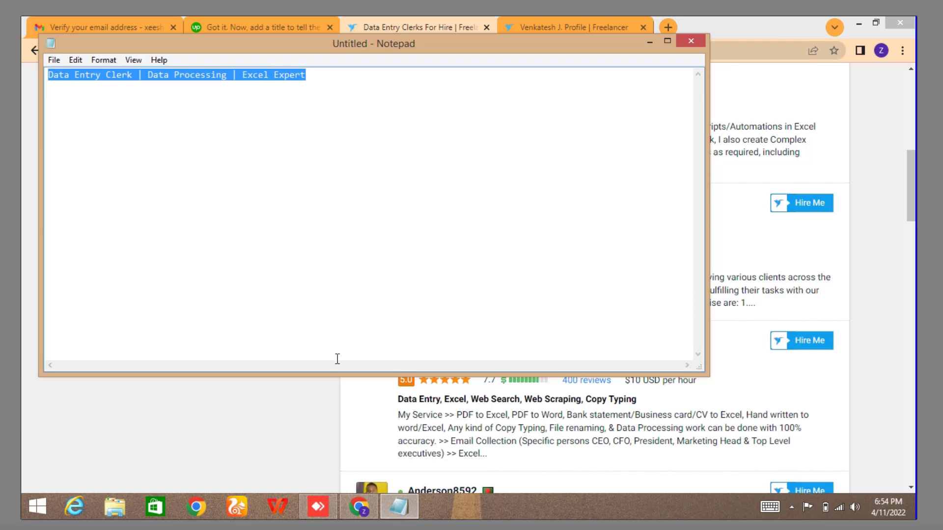
{"action": "left_click", "coordinate": [265, 430]}
Step: Paste 'Data Entry Clerk | Data Processing | Excel Expert' over the Upwork title and continue
{"action": "left_click", "coordinate": [263, 24]}
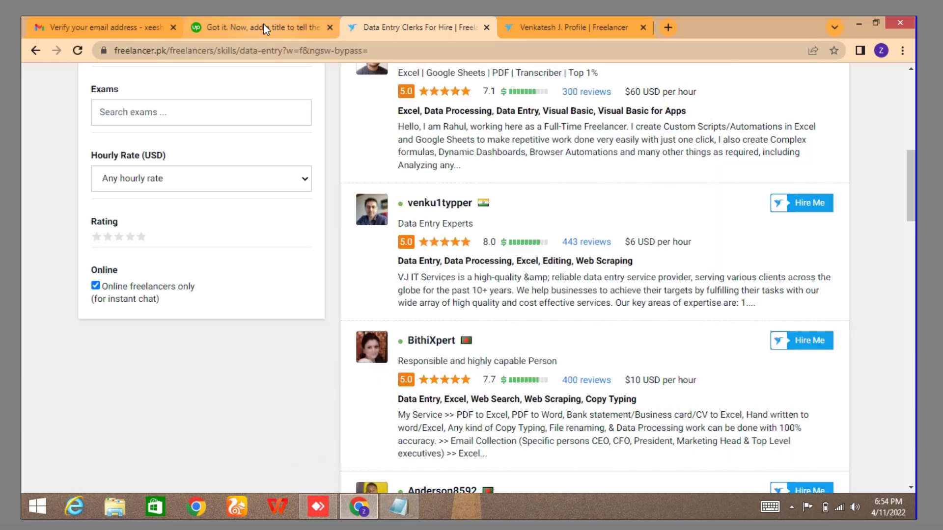
{"action": "key", "text": "ctrl+a"}
{"action": "key", "text": "ctrl+v"}
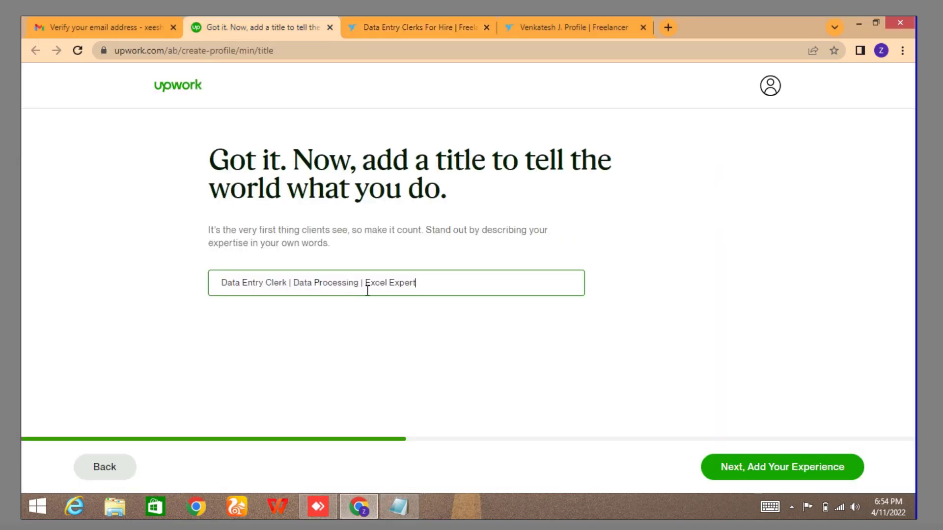
{"action": "left_click", "coordinate": [421, 323]}
{"action": "left_click", "coordinate": [792, 476]}
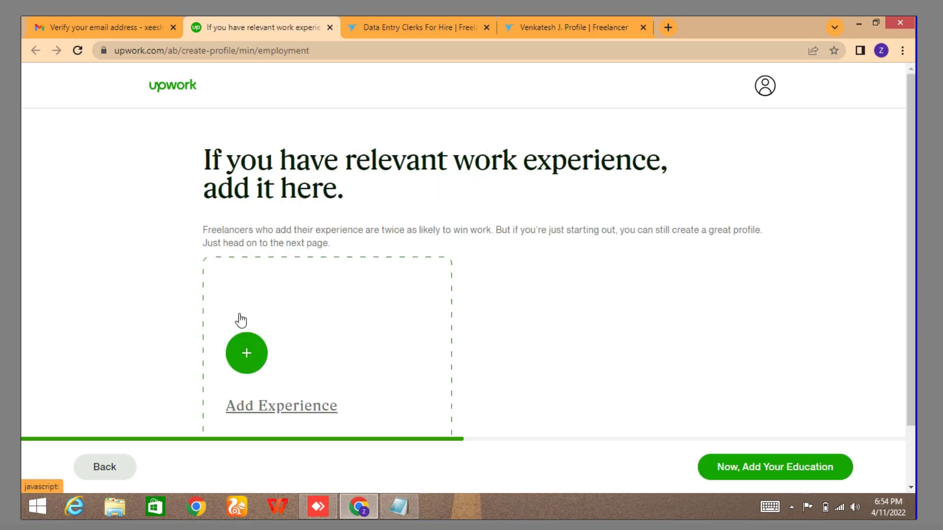
Step: Open the Add Work Experience form, focus its Title field, and open a blank tab
{"action": "left_click", "coordinate": [254, 361]}
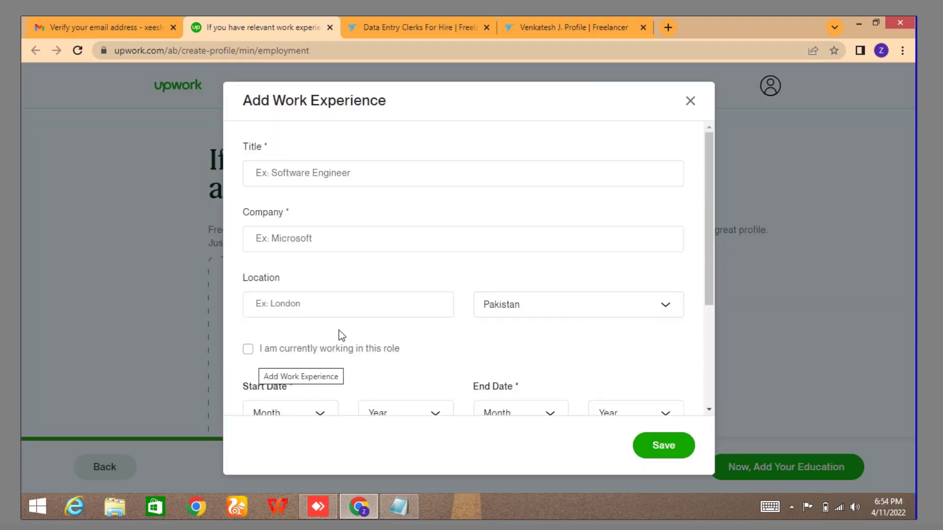
{"action": "left_click", "coordinate": [400, 177]}
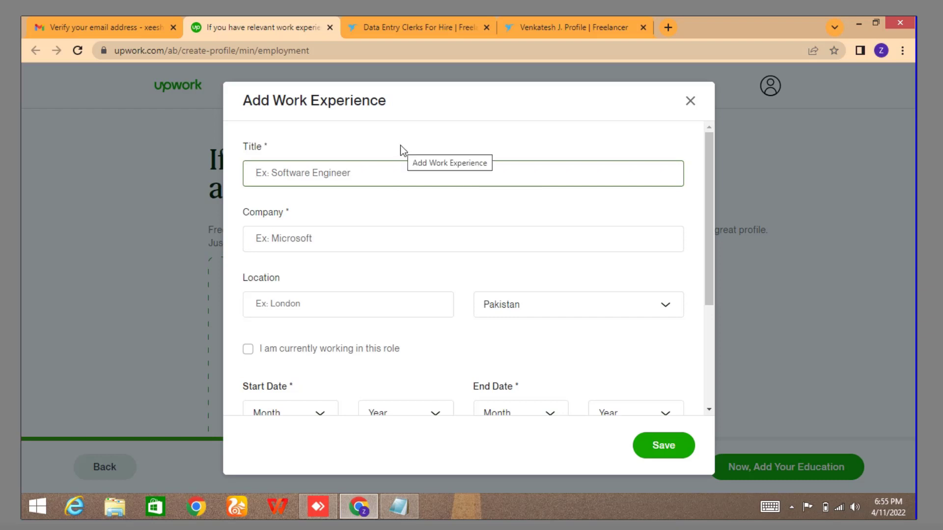
{"action": "left_click", "coordinate": [667, 27]}
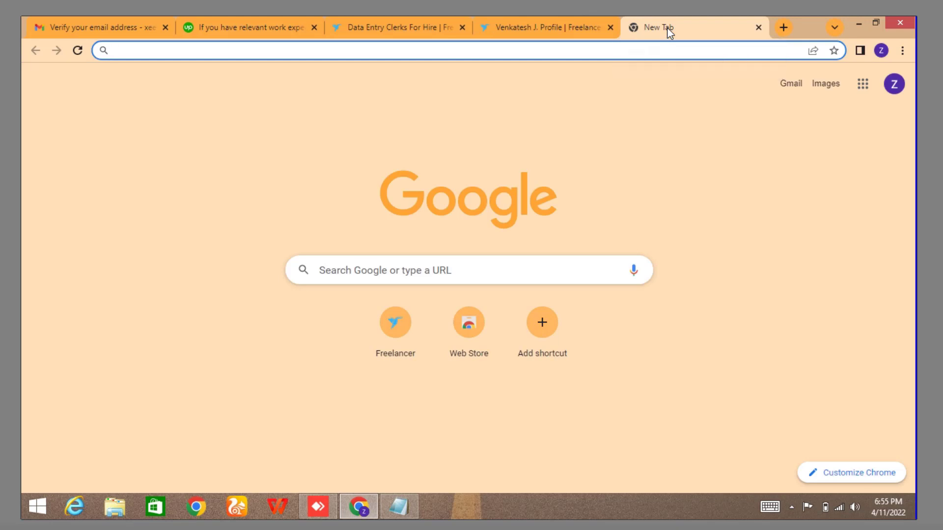
Step: Type 'Consultancy' into the new tab's address bar
{"action": "type", "text": "Md"}
{"action": "key", "text": "BackSpace"}
{"action": "key", "text": "BackSpace"}
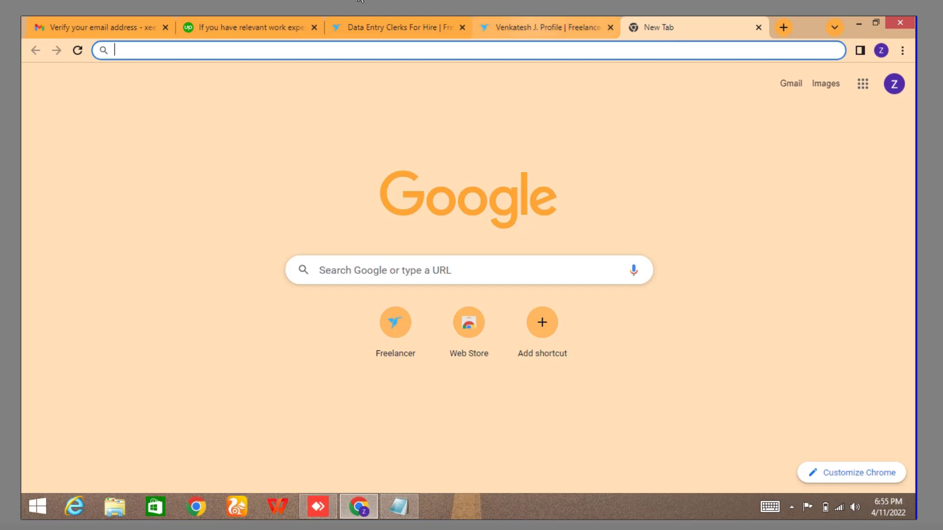
{"action": "left_click", "coordinate": [279, 29]}
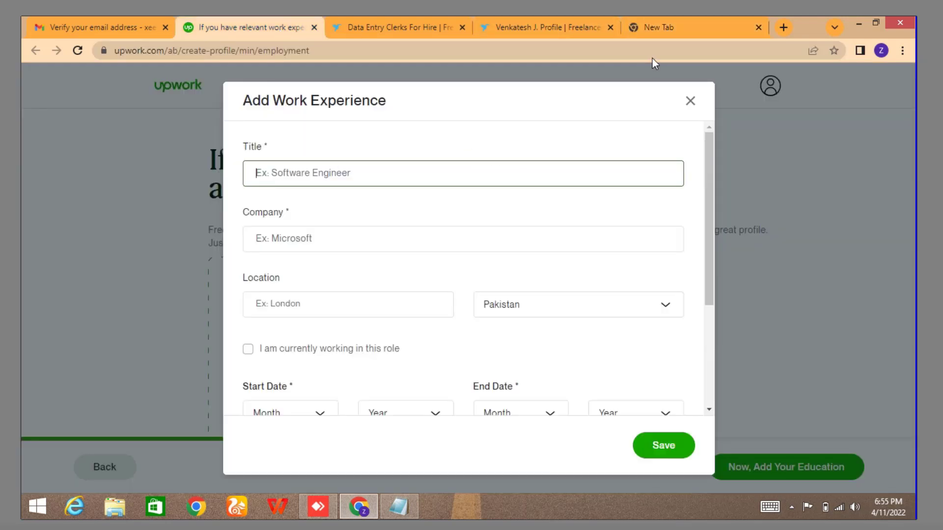
{"action": "left_click", "coordinate": [672, 28]}
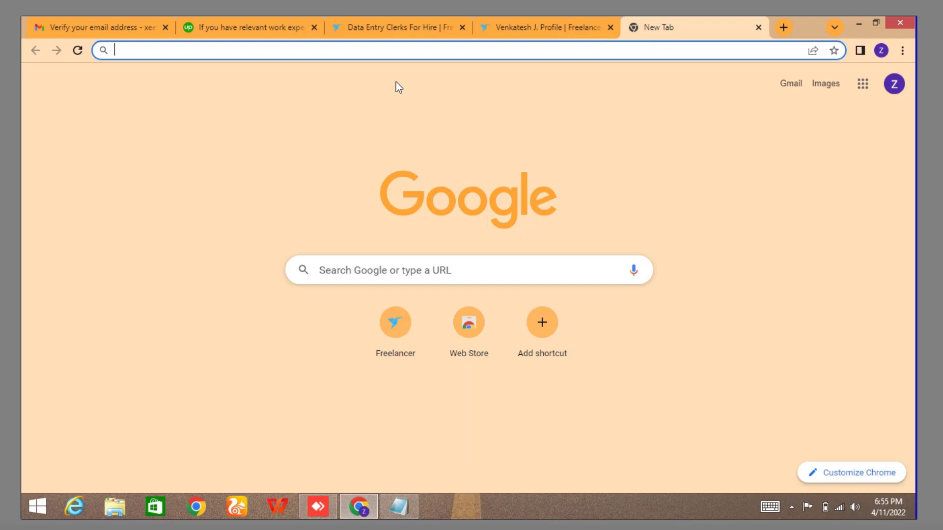
{"action": "type", "text": "Consu"}
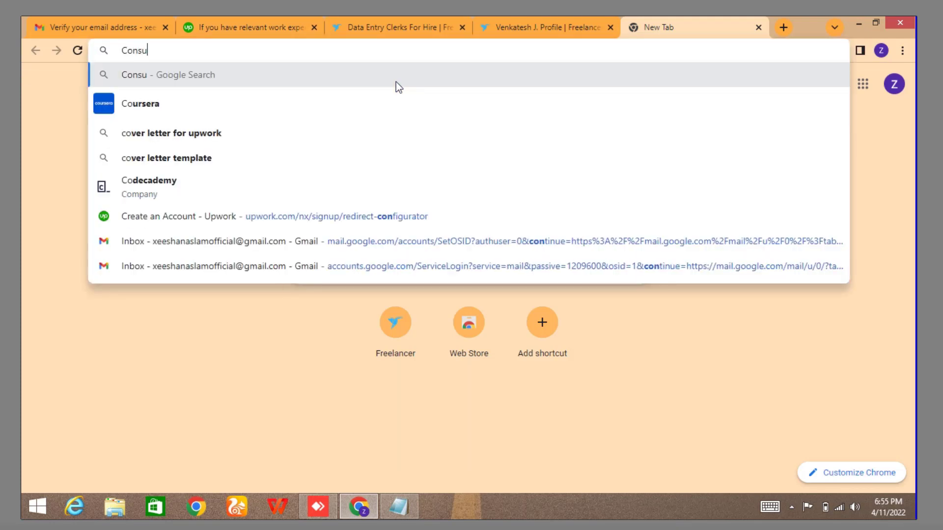
{"action": "type", "text": "ltant"}
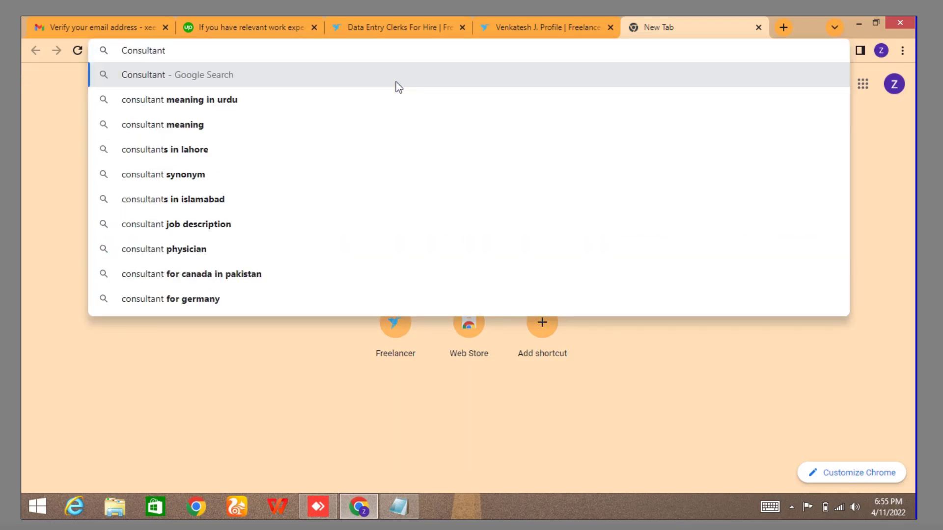
{"action": "key", "text": "BackSpace"}
{"action": "type", "text": "cy"}
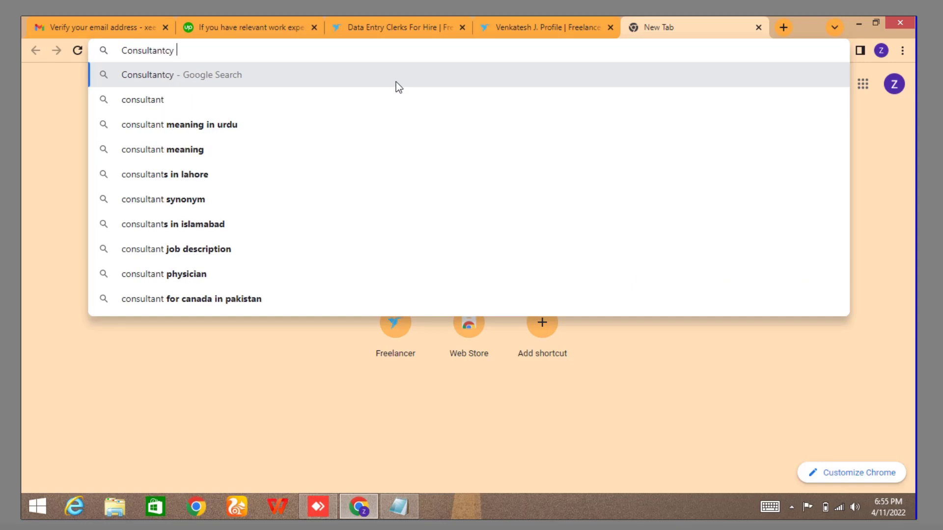
Step: Search Google for 'engineering consultancy company in uk', then return to the Upwork form
{"action": "key", "text": "Down"}
{"action": "key", "text": "BackSpace"}
{"action": "key", "text": "BackSpace"}
{"action": "key", "text": "BackSpace"}
{"action": "key", "text": "BackSpace"}
{"action": "key", "text": "BackSpace"}
{"action": "key", "text": "BackSpace"}
{"action": "key", "text": "BackSpace"}
{"action": "key", "text": "BackSpace"}
{"action": "key", "text": "BackSpace"}
{"action": "key", "text": "BackSpace"}
{"action": "key", "text": "BackSpace"}
{"action": "key", "text": "BackSpace"}
{"action": "key", "text": "BackSpace"}
{"action": "key", "text": "BackSpace"}
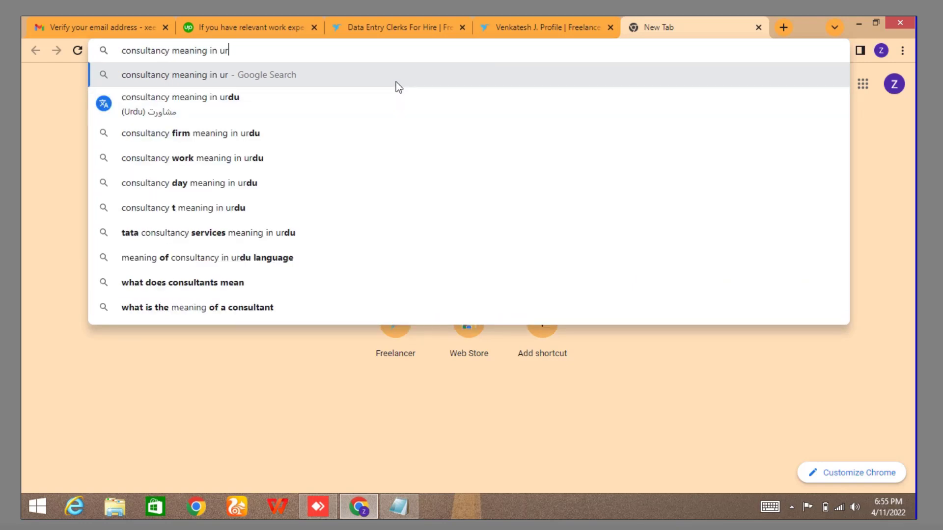
{"action": "key", "text": "BackSpace"}
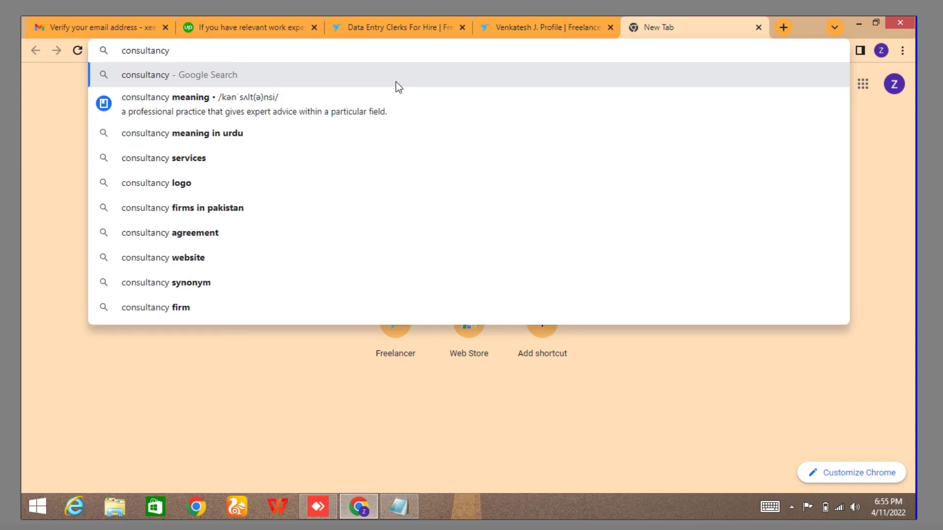
{"action": "type", "text": "company in UK"}
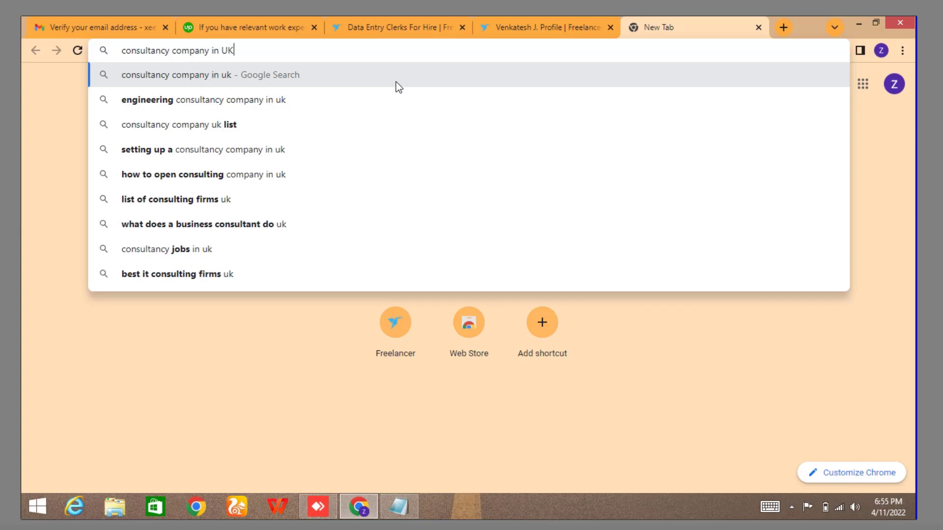
{"action": "key", "text": "Down"}
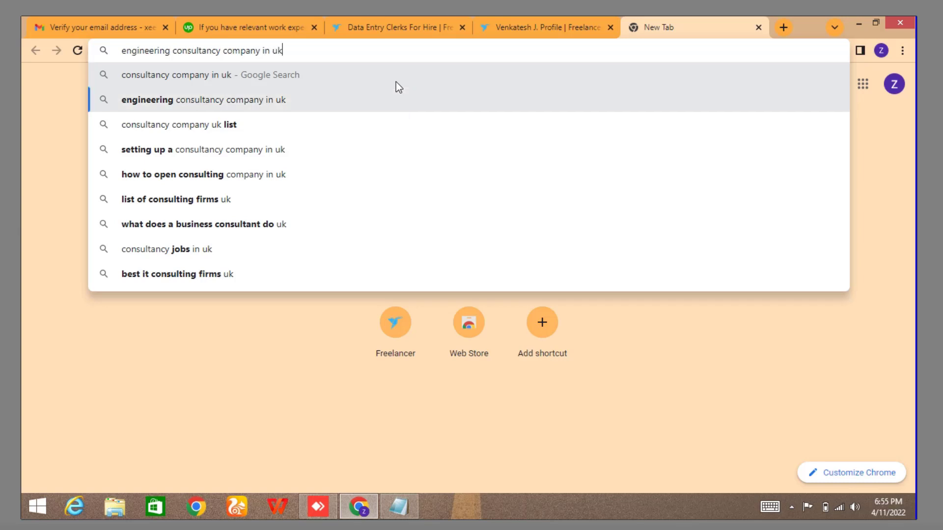
{"action": "key", "text": "Return"}
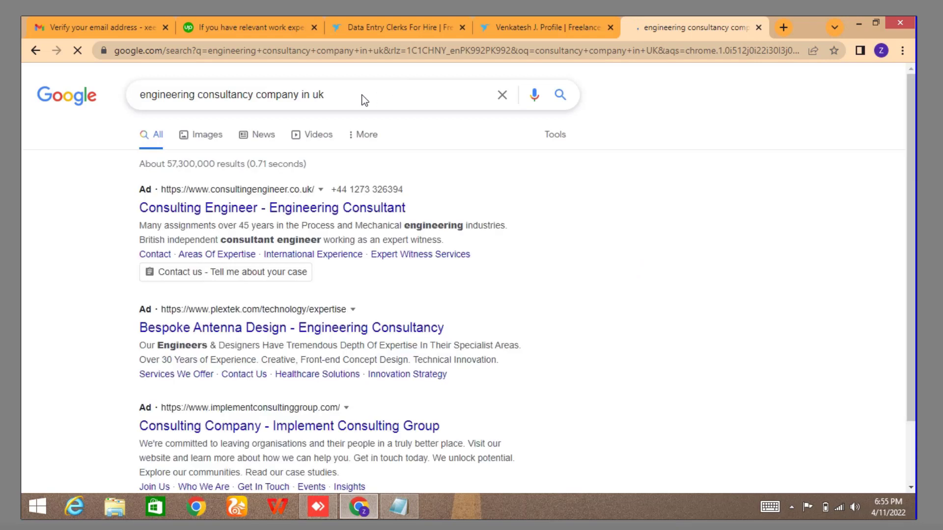
{"action": "left_click", "coordinate": [245, 33]}
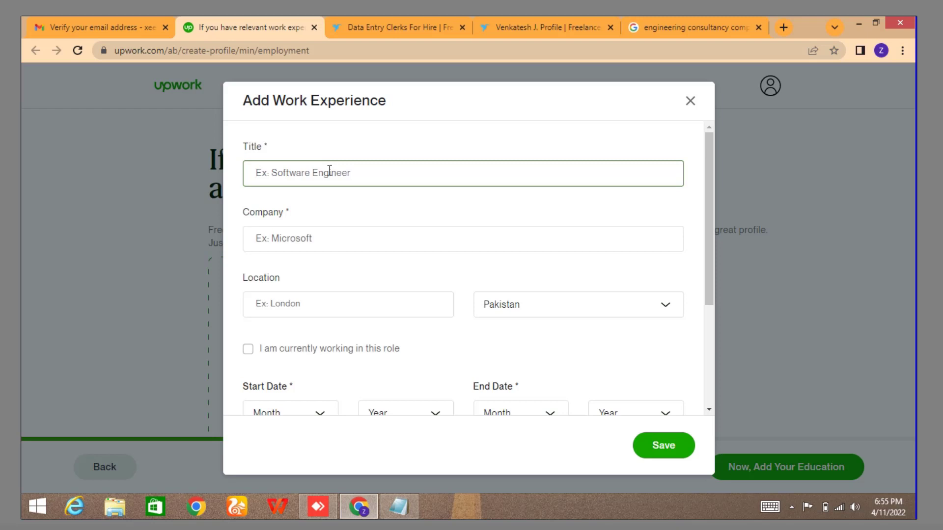
Step: Type 'The Educators, Sadiq Campus' and move it from the Title field into Company
{"action": "type", "text": "The Educators, Sadiq Campus"}
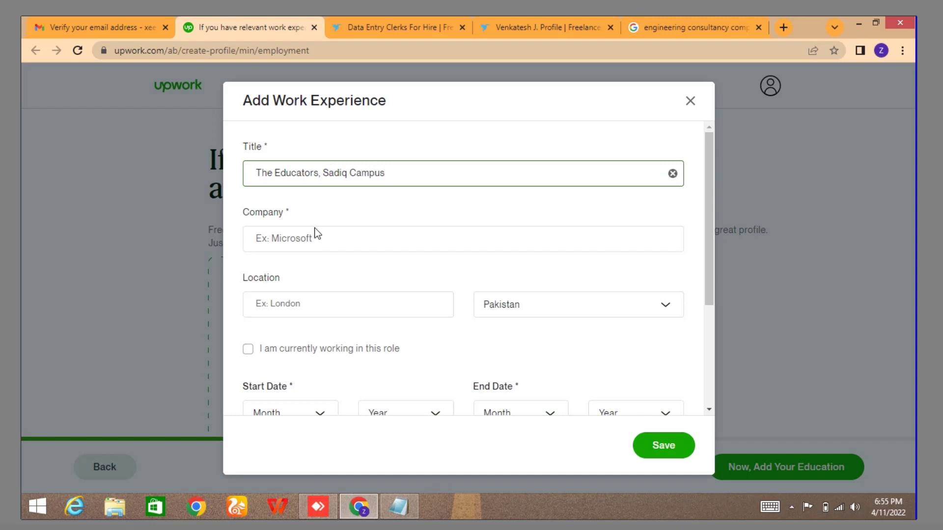
{"action": "triple_click", "coordinate": [357, 180]}
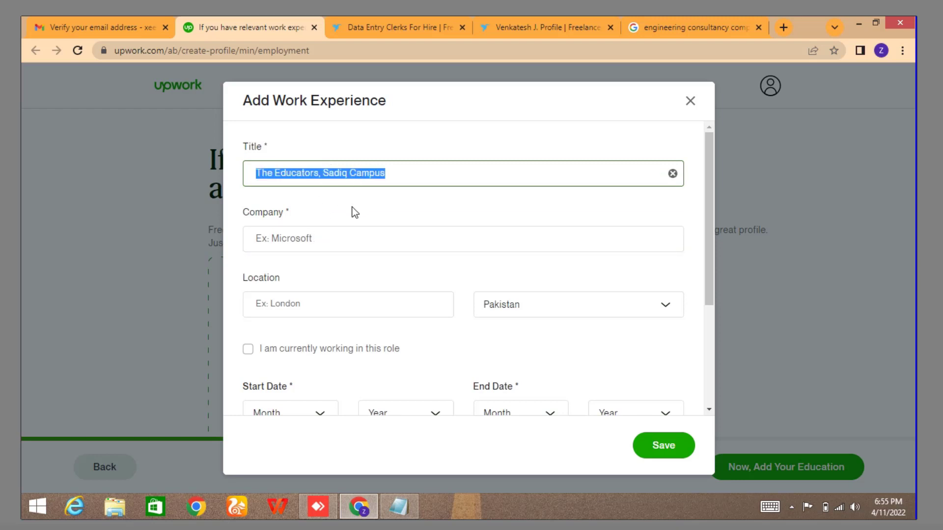
{"action": "key", "text": "ctrl+x"}
{"action": "left_click", "coordinate": [344, 236]}
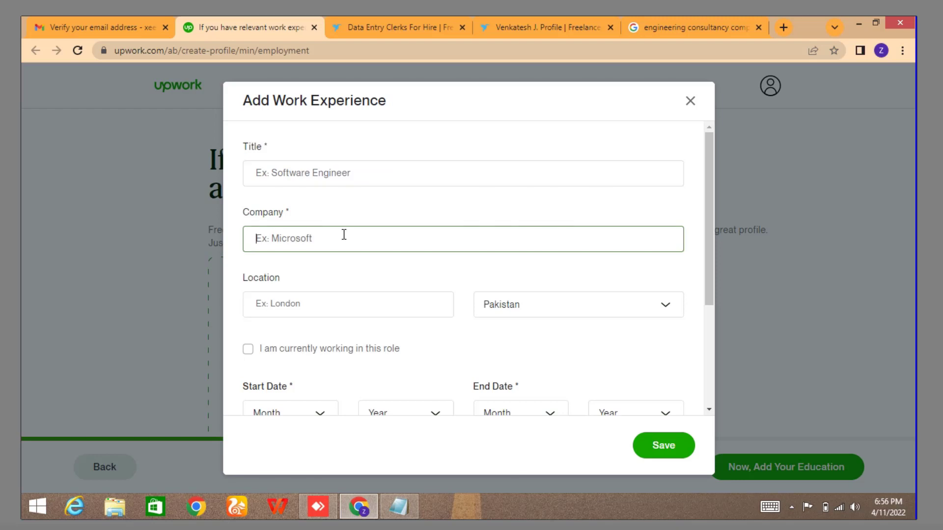
{"action": "key", "text": "ctrl+v"}
Step: Enter 'Administrative Assistant' as the job title from the suggestions
{"action": "left_click", "coordinate": [338, 177]}
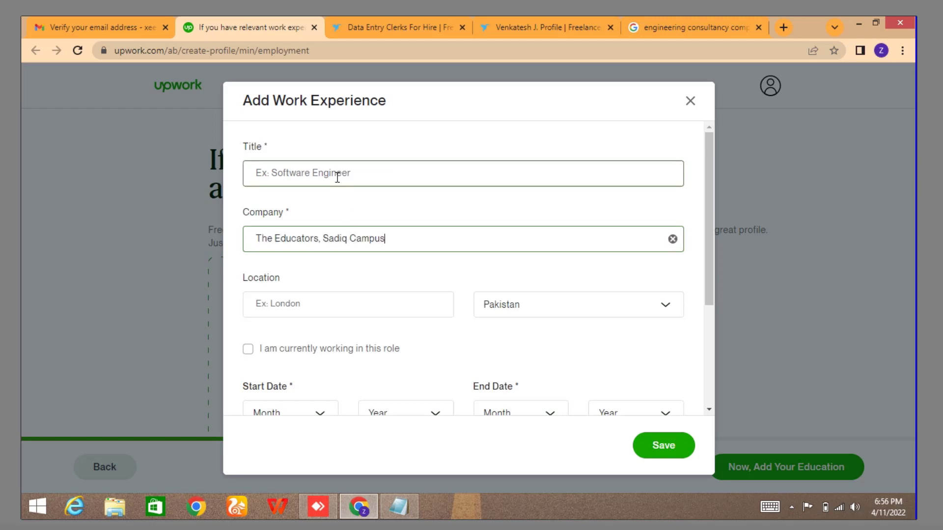
{"action": "left_click", "coordinate": [336, 175]}
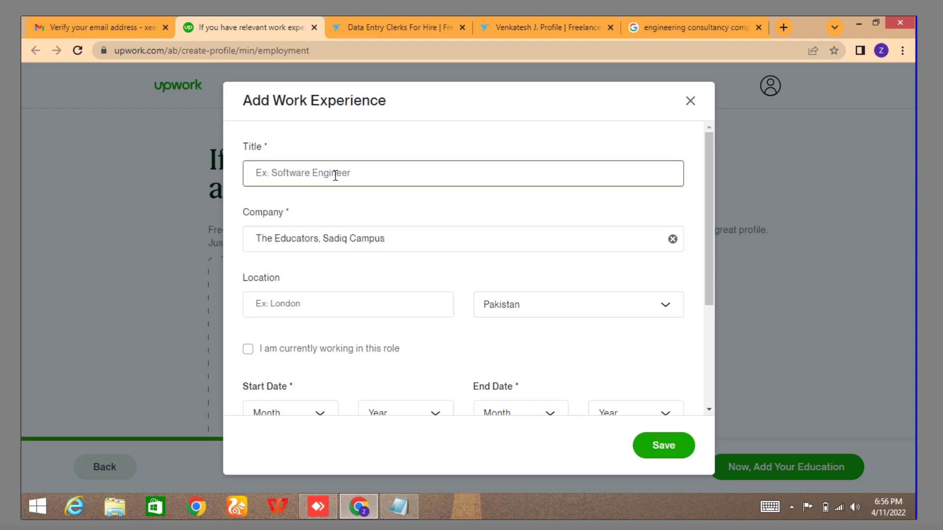
{"action": "type", "text": "Computer "}
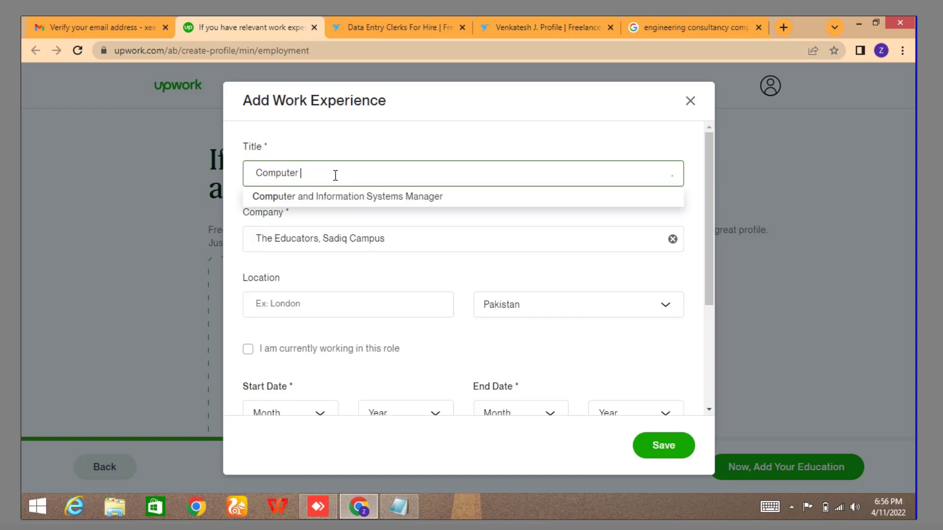
{"action": "type", "text": "Afmi"}
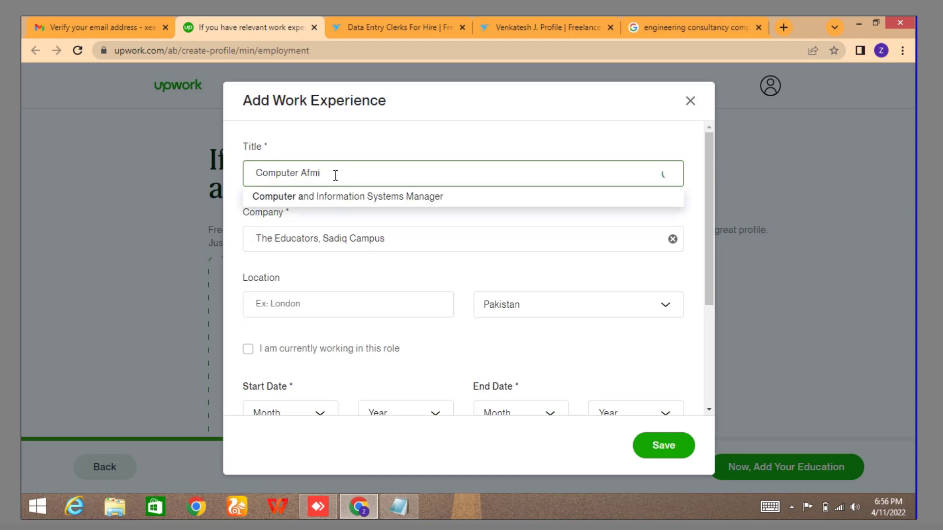
{"action": "key", "text": "ctrl+a"}
{"action": "type", "text": "Af"}
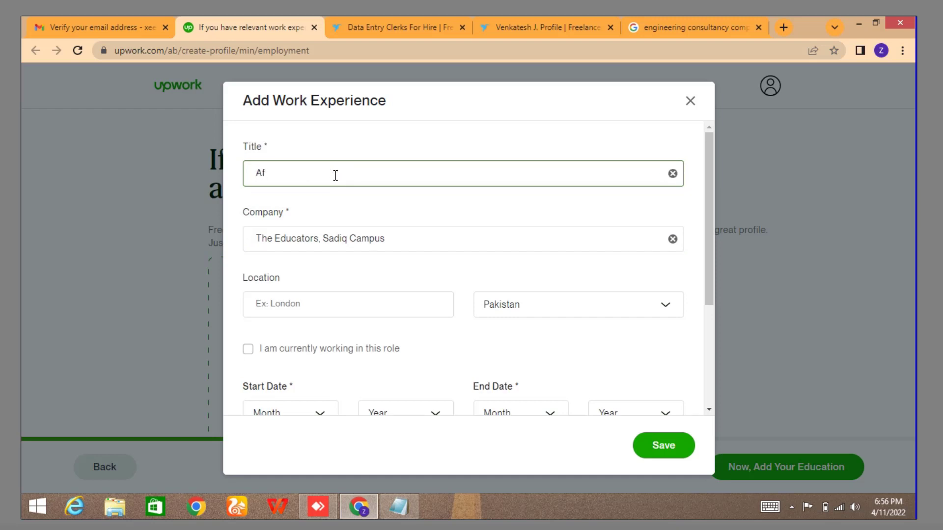
{"action": "key", "text": "BackSpace"}
{"action": "type", "text": "dmini"}
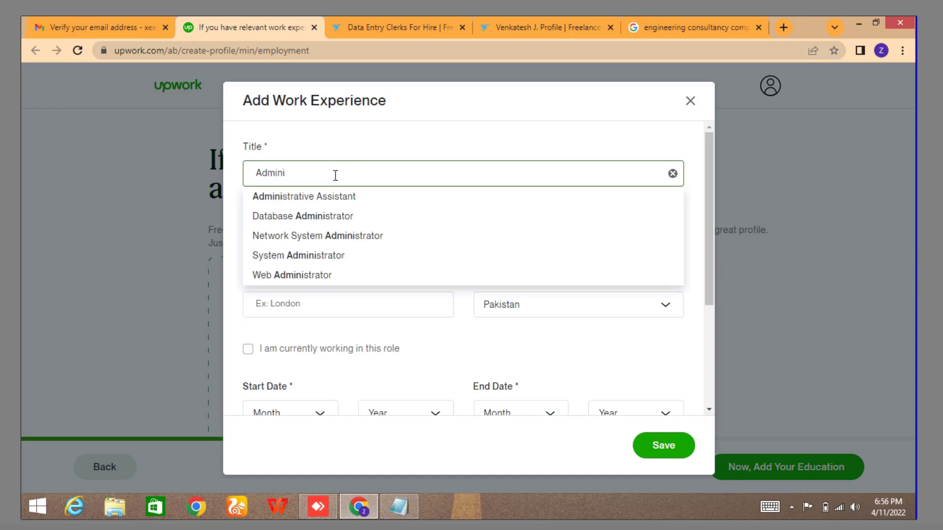
{"action": "left_click", "coordinate": [348, 197]}
Step: Set the location to Sadiq Abad, Pakistan and mark the role as currently held
{"action": "left_click", "coordinate": [328, 305]}
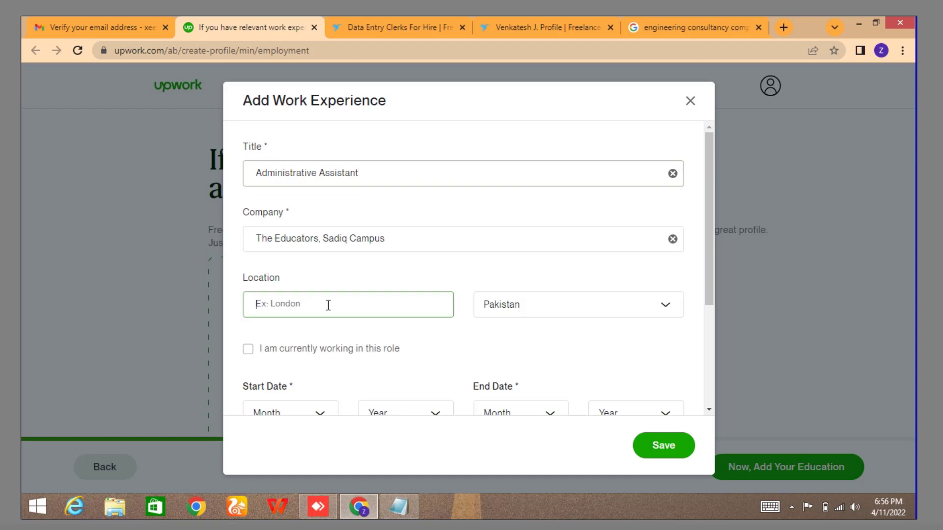
{"action": "type", "text": "Sadiq"}
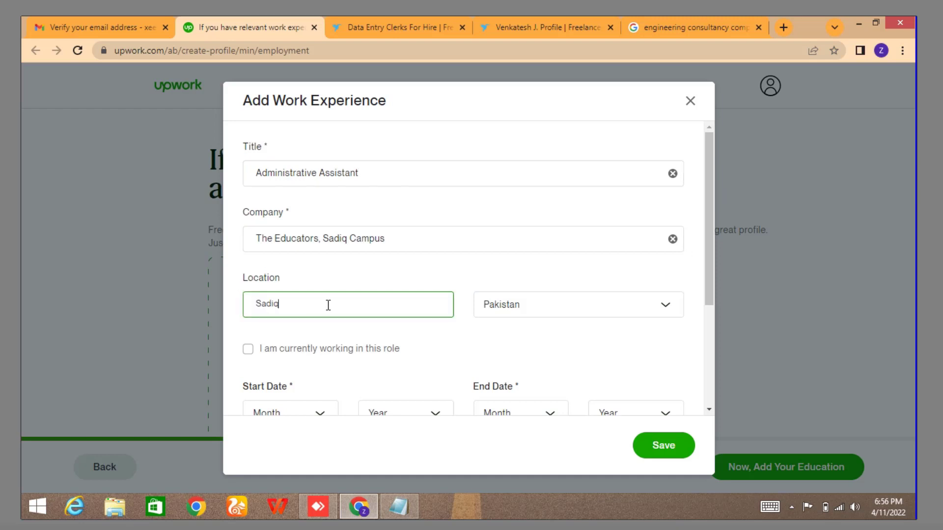
{"action": "type", "text": "Abad"}
{"action": "left_click", "coordinate": [281, 306]}
{"action": "left_click", "coordinate": [556, 313]}
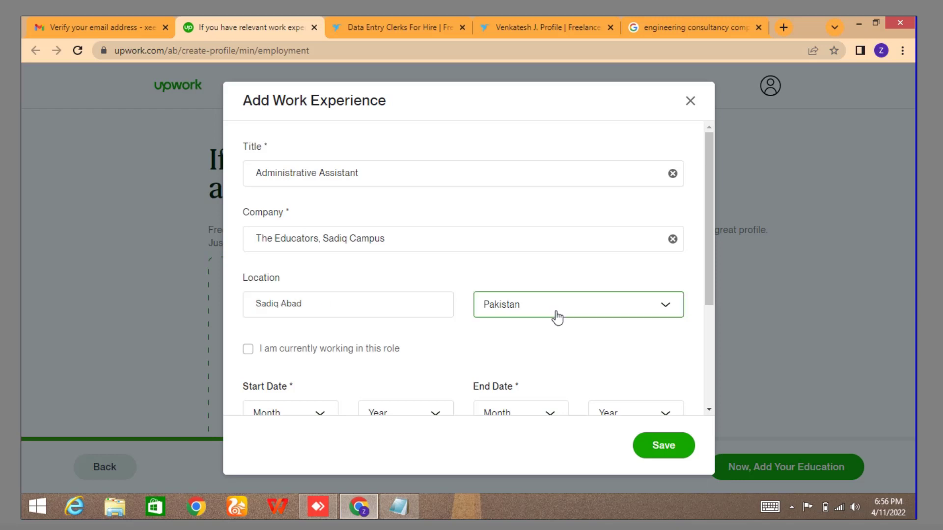
{"action": "left_click", "coordinate": [248, 350]}
Step: Set the start date to May 2017, save the job, and continue to education
{"action": "scroll", "coordinate": [403, 329], "scroll_direction": "down", "scroll_amount": 3}
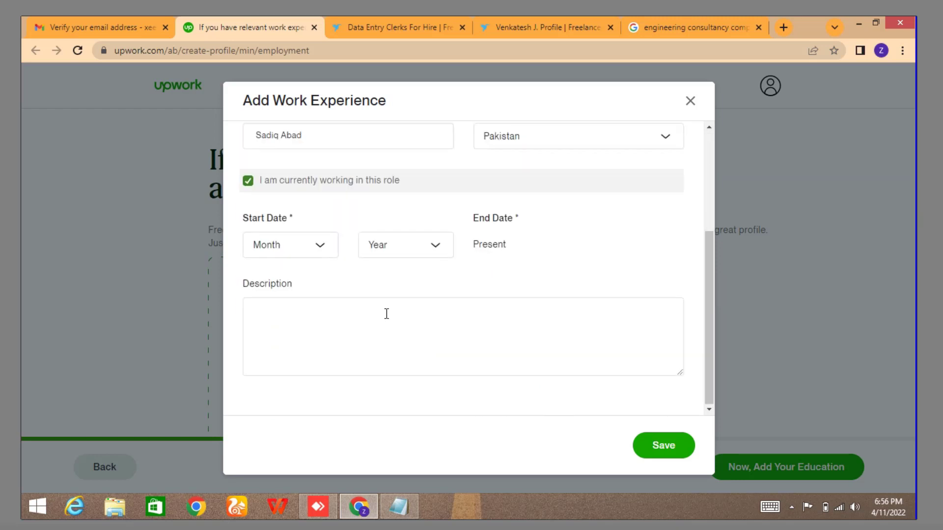
{"action": "left_click", "coordinate": [308, 252]}
{"action": "left_click", "coordinate": [300, 345]}
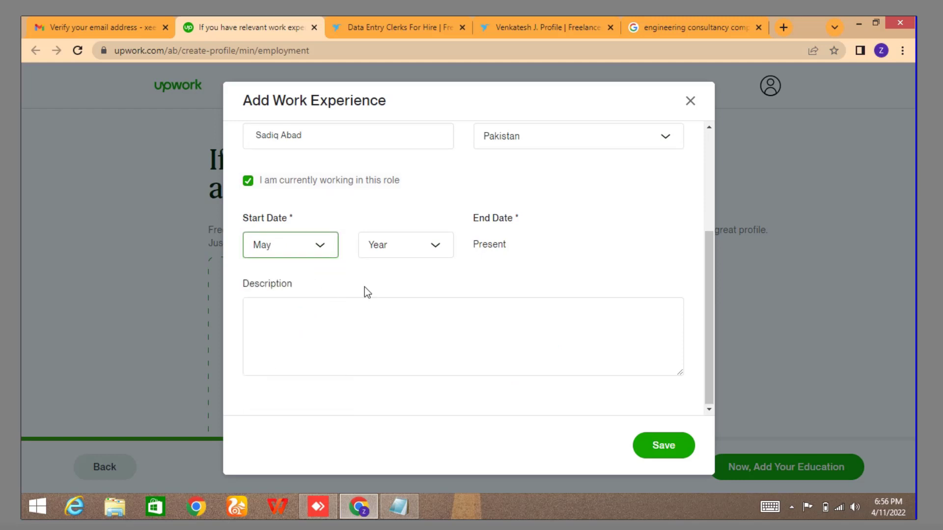
{"action": "left_click", "coordinate": [409, 258]}
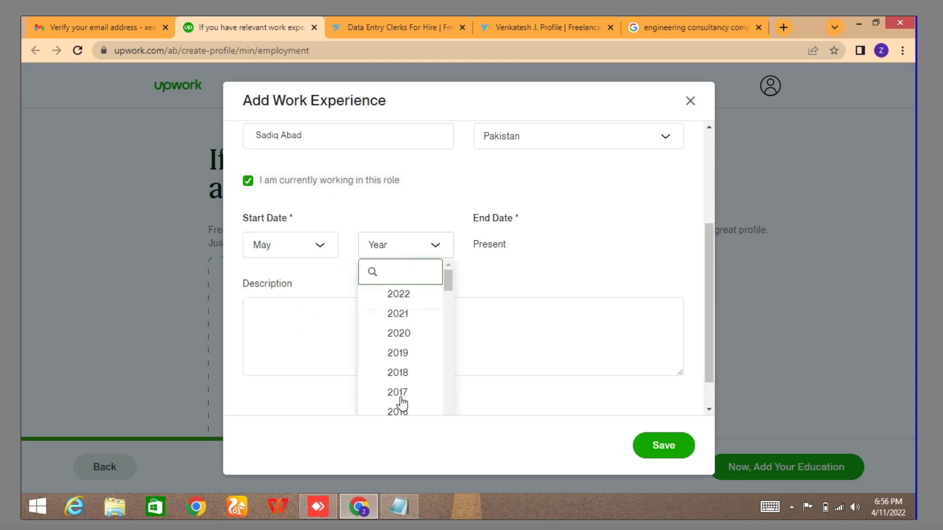
{"action": "left_click", "coordinate": [401, 393]}
{"action": "left_click", "coordinate": [661, 446]}
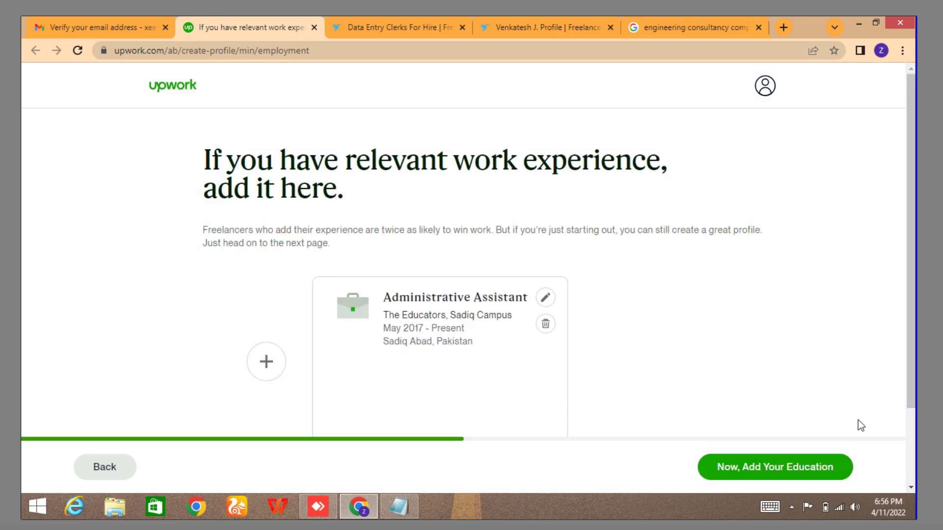
{"action": "left_click", "coordinate": [800, 466]}
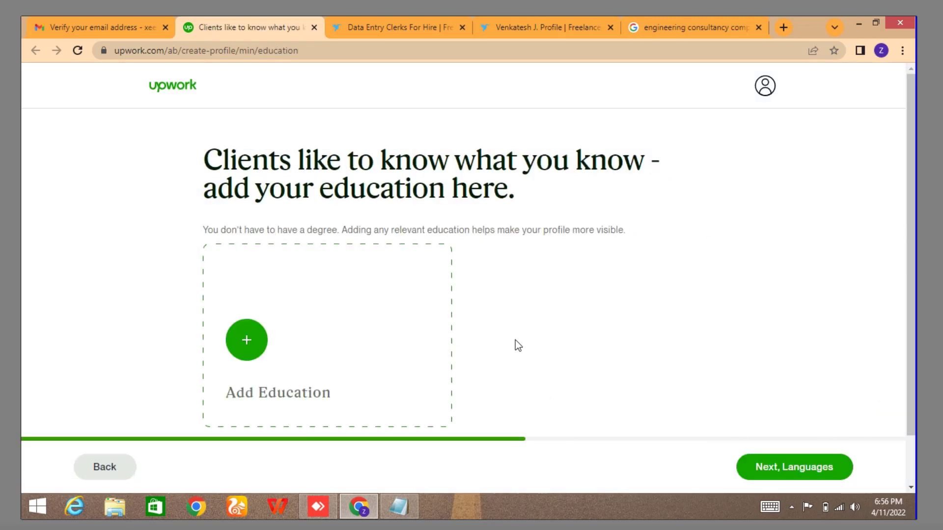
Step: Add an education entry, replacing Central University of Punjab with Virtual University Of Pakistan as the school
{"action": "left_click", "coordinate": [258, 349]}
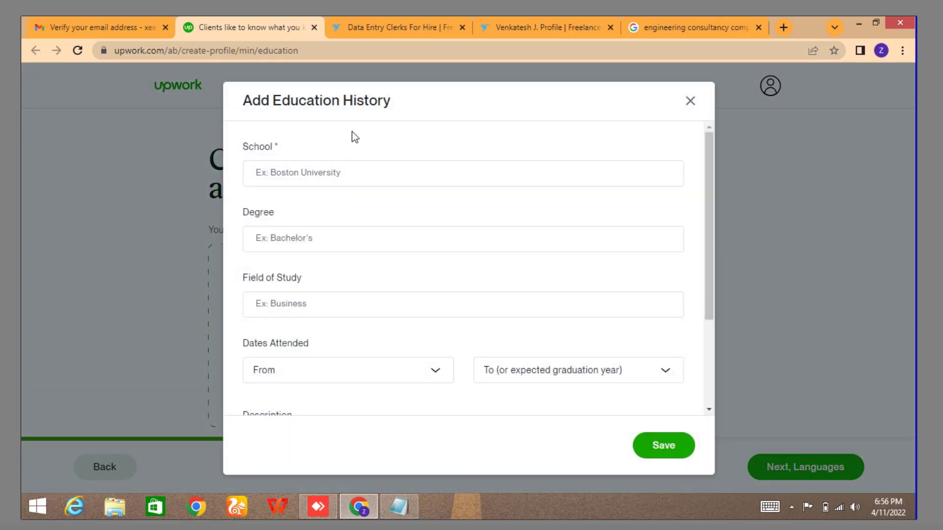
{"action": "left_click", "coordinate": [365, 179]}
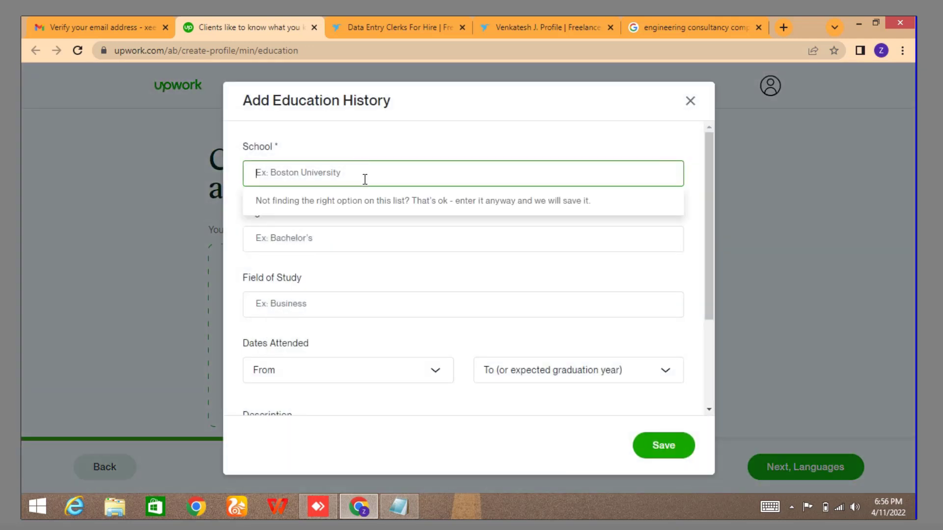
{"action": "type", "text": "Punjab"}
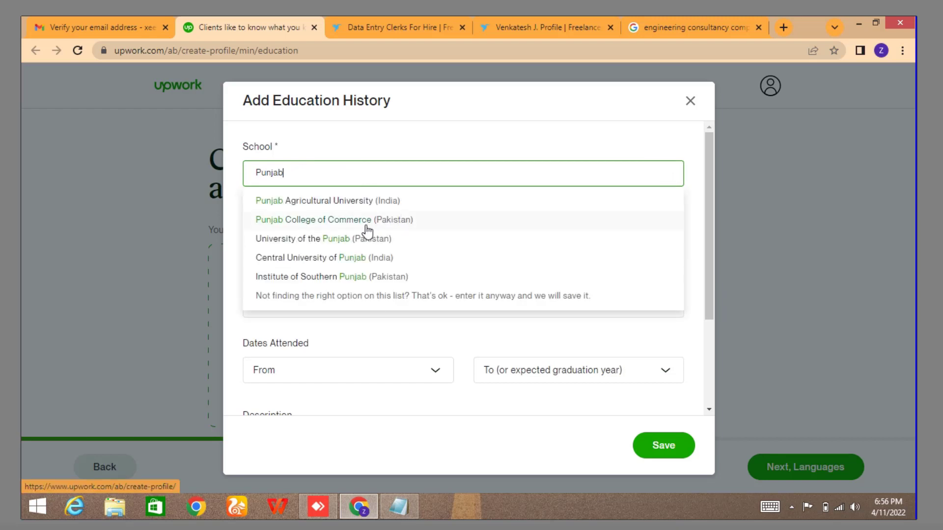
{"action": "left_click", "coordinate": [369, 260]}
{"action": "triple_click", "coordinate": [383, 176]}
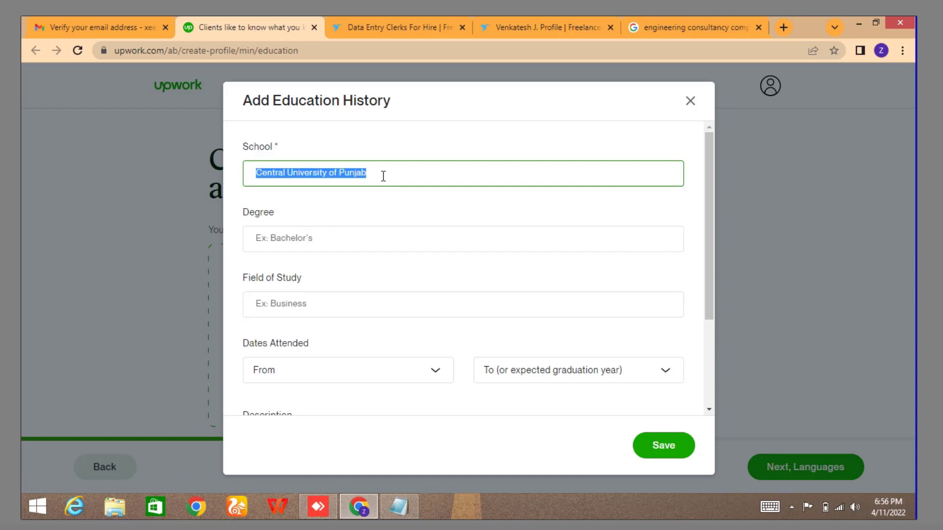
{"action": "key", "text": "BackSpace"}
{"action": "type", "text": "Central"}
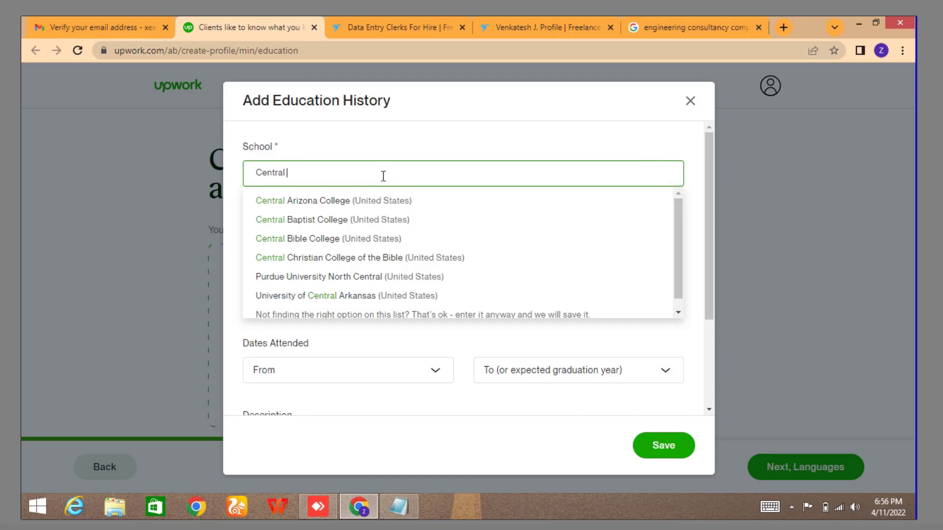
{"action": "key", "text": "ctrl+a"}
{"action": "type", "text": "Pakistan"}
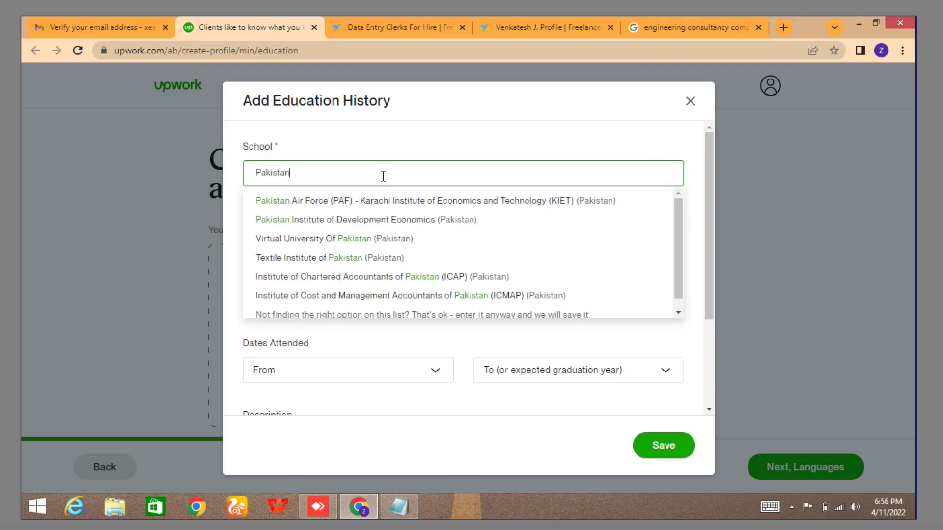
{"action": "left_click", "coordinate": [377, 239]}
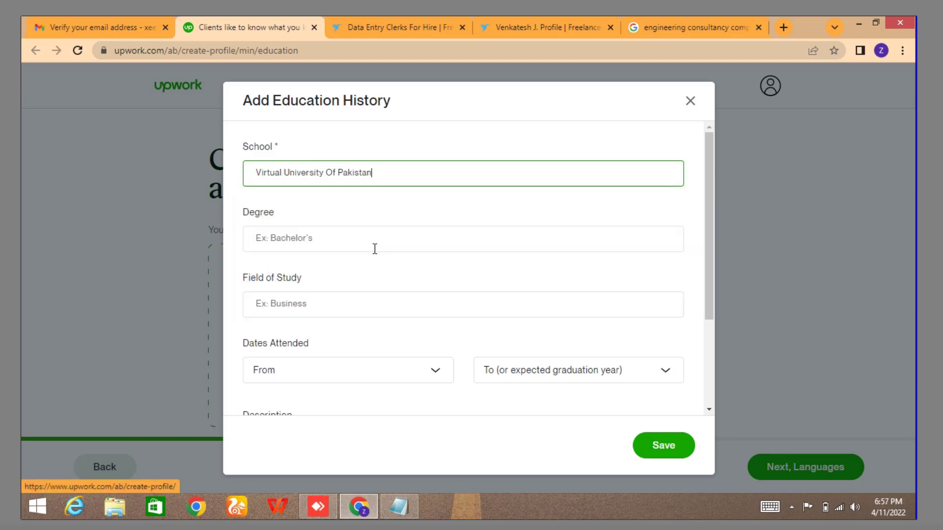
{"action": "left_click", "coordinate": [366, 237]}
Step: Choose Master of Accountancy (MAcc) as the degree and Economics as the field of study
{"action": "type", "text": "Account"}
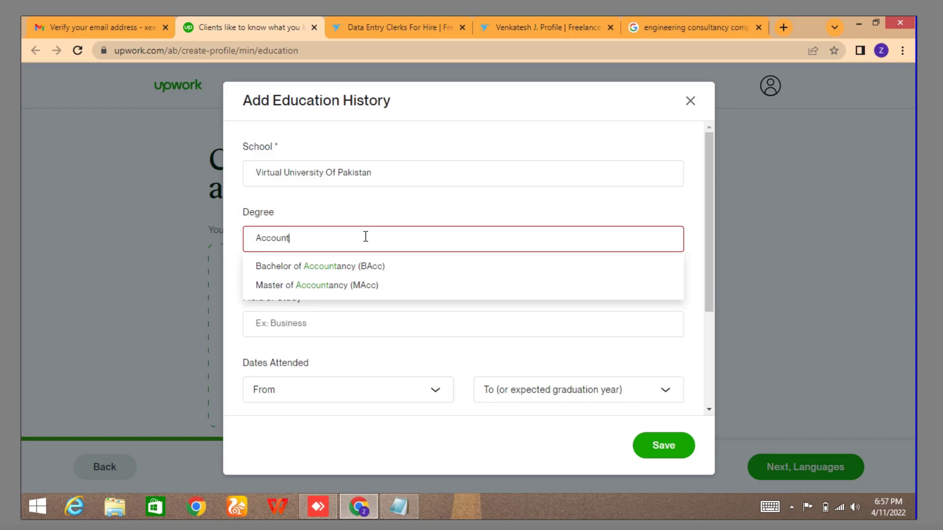
{"action": "left_click", "coordinate": [377, 287]}
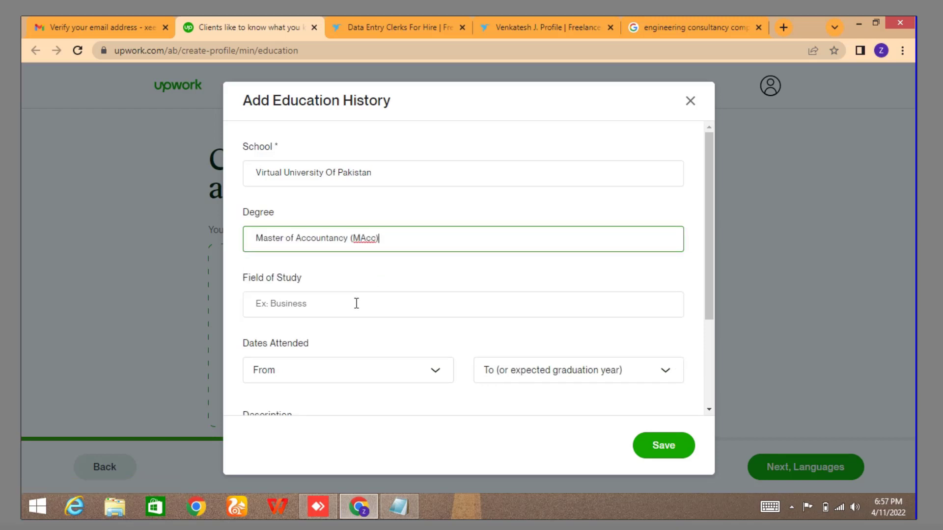
{"action": "left_click", "coordinate": [357, 303]}
{"action": "type", "text": "Account"}
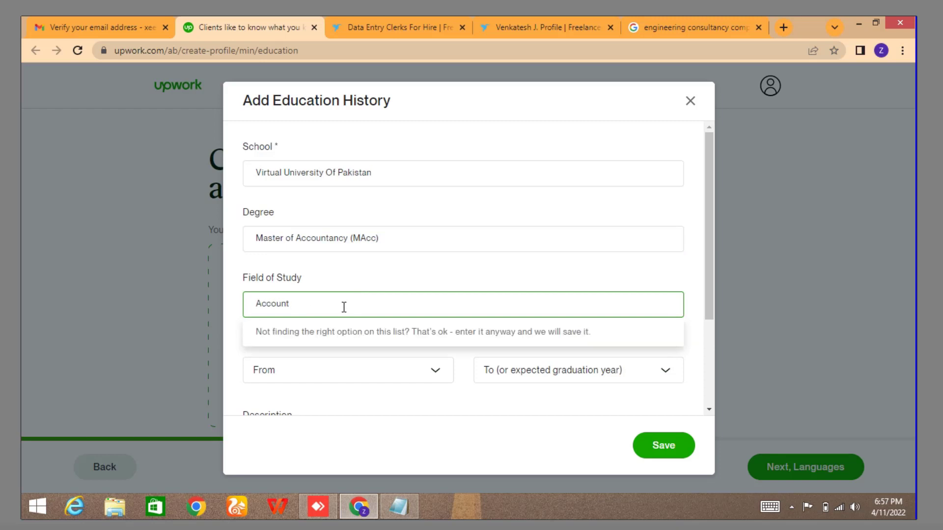
{"action": "key", "text": "BackSpace"}
{"action": "key", "text": "BackSpace"}
{"action": "key", "text": "BackSpace"}
{"action": "key", "text": "BackSpace"}
{"action": "key", "text": "BackSpace"}
{"action": "type", "text": "Eco"}
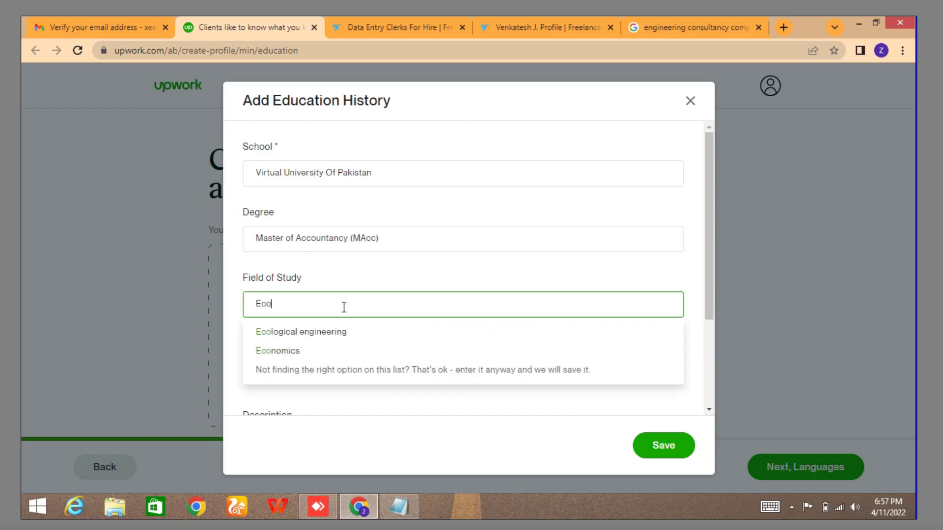
{"action": "left_click", "coordinate": [334, 352]}
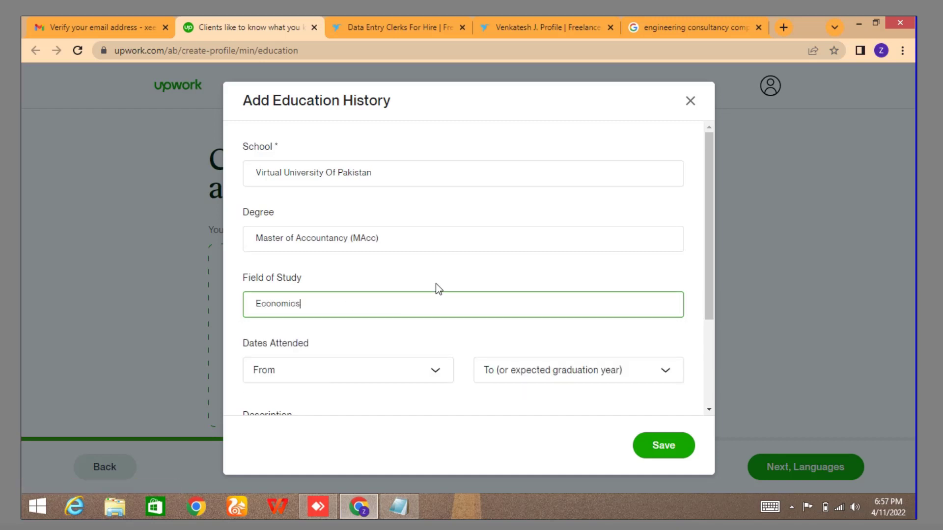
Step: Set the years 2017 to 2019, save the education, and continue to languages
{"action": "scroll", "coordinate": [432, 295], "scroll_direction": "down", "scroll_amount": 3}
{"action": "left_click", "coordinate": [368, 249]}
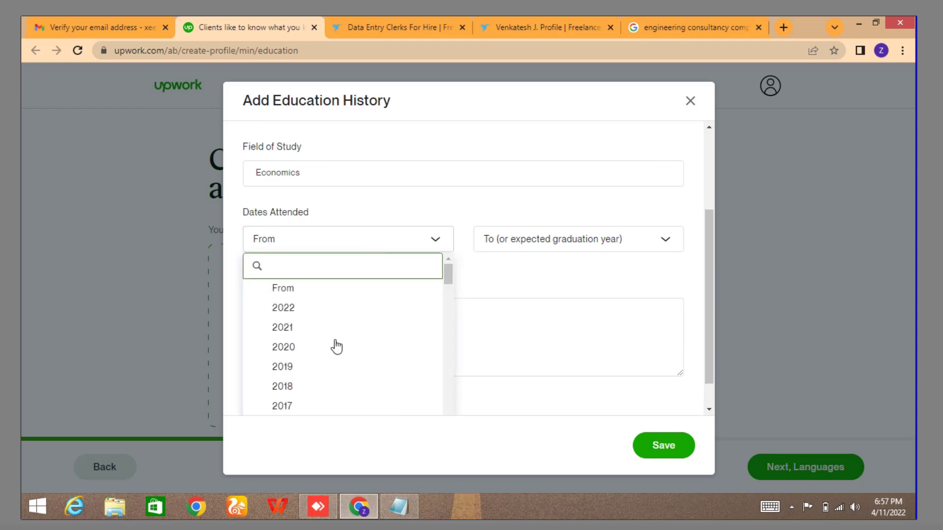
{"action": "left_click", "coordinate": [296, 406]}
{"action": "left_click", "coordinate": [549, 243]}
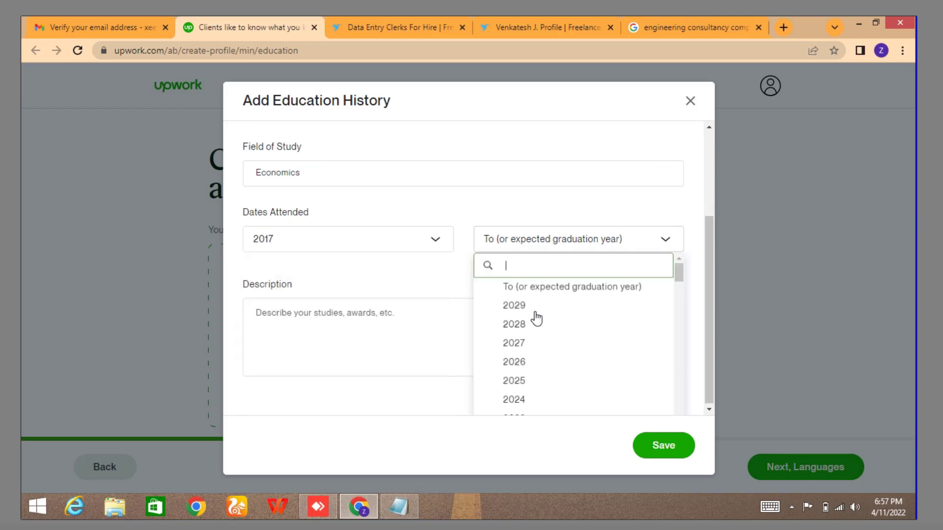
{"action": "scroll", "coordinate": [559, 380], "scroll_direction": "down", "scroll_amount": 1}
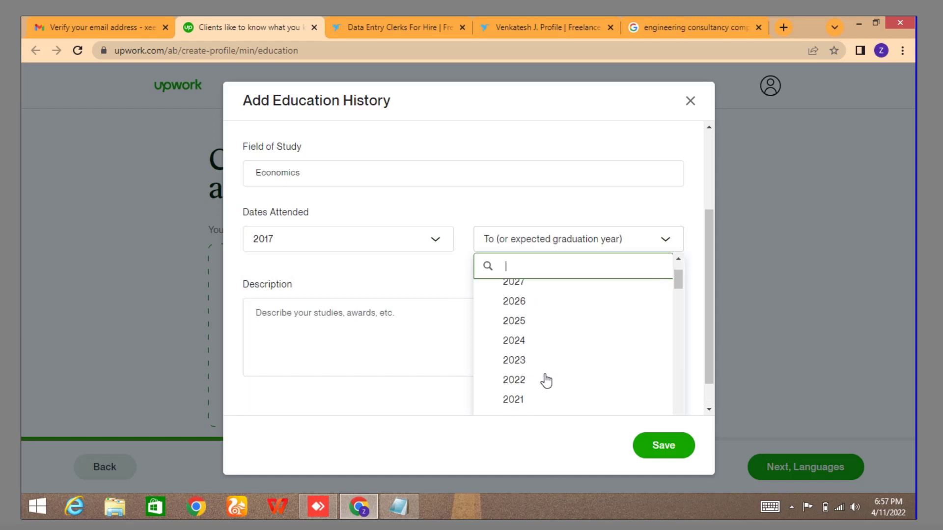
{"action": "scroll", "coordinate": [551, 362], "scroll_direction": "down", "scroll_amount": 1}
{"action": "left_click", "coordinate": [517, 377]}
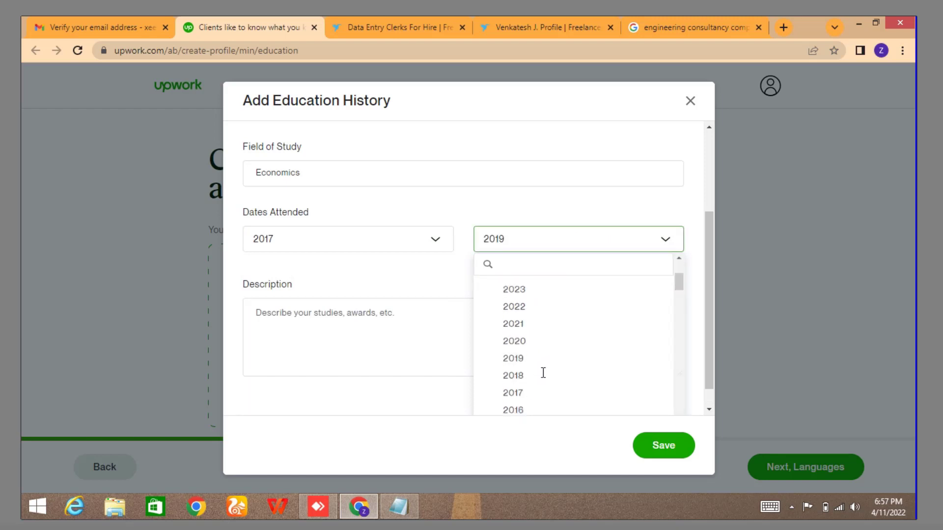
{"action": "left_click", "coordinate": [663, 447]}
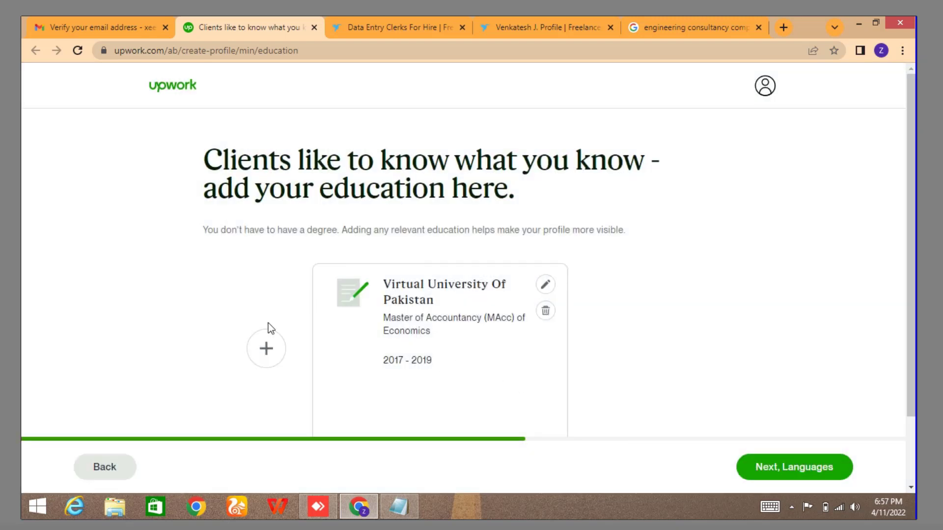
{"action": "left_click", "coordinate": [805, 469]}
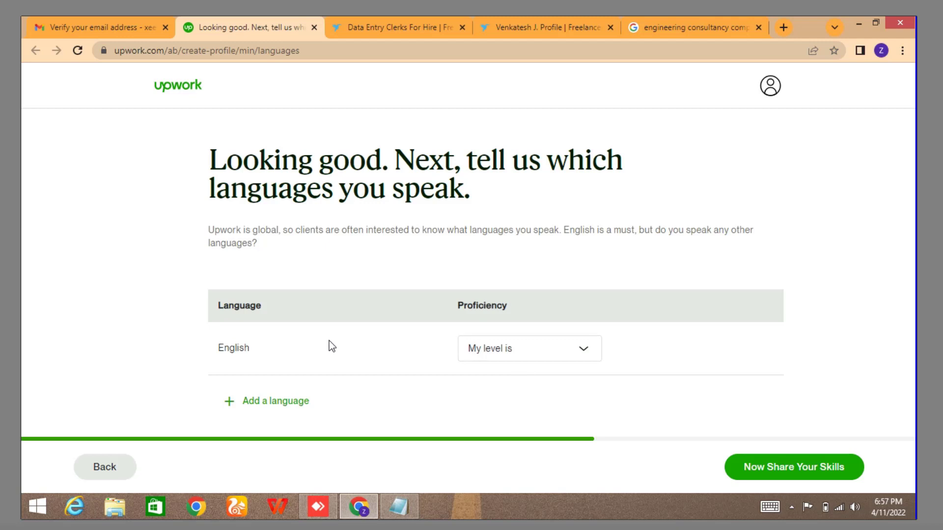
Step: Set English proficiency to Fluent and add Urdu as a second language
{"action": "left_click", "coordinate": [492, 362]}
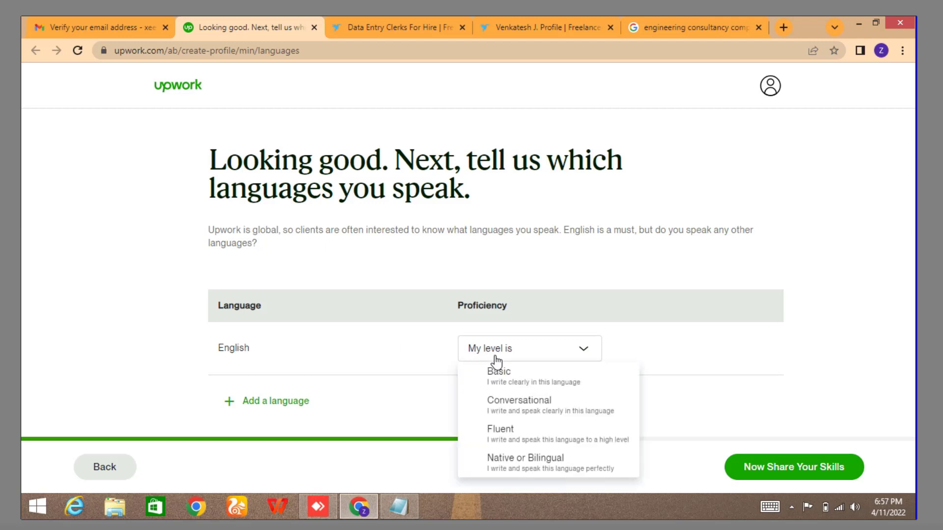
{"action": "left_click", "coordinate": [516, 437]}
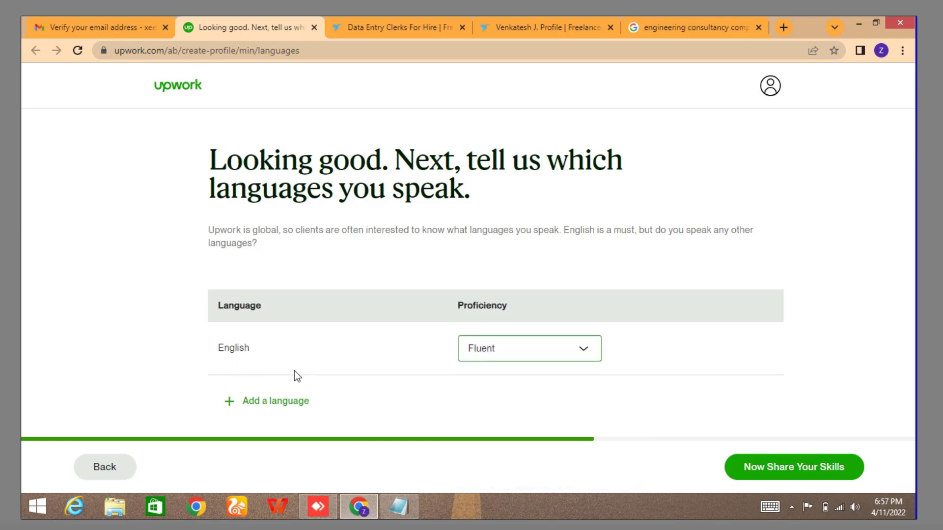
{"action": "left_click", "coordinate": [285, 404]}
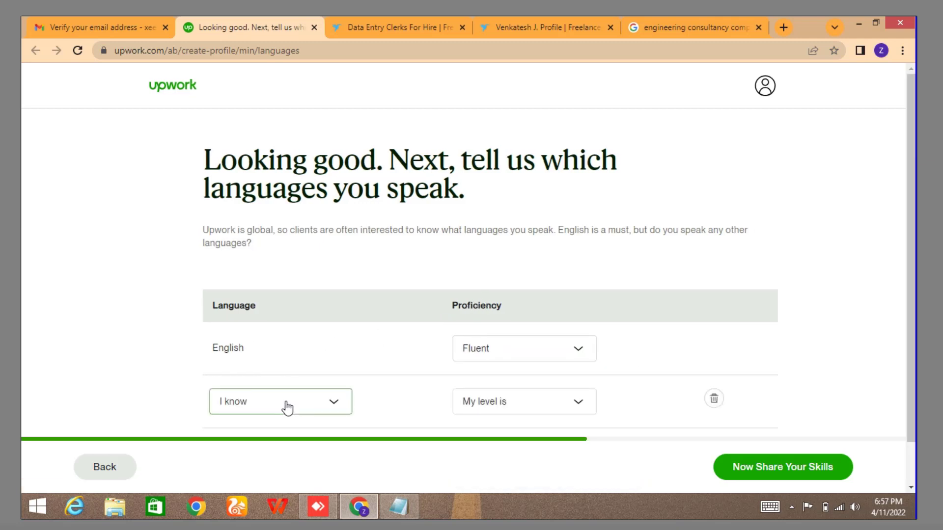
{"action": "left_click", "coordinate": [268, 406]}
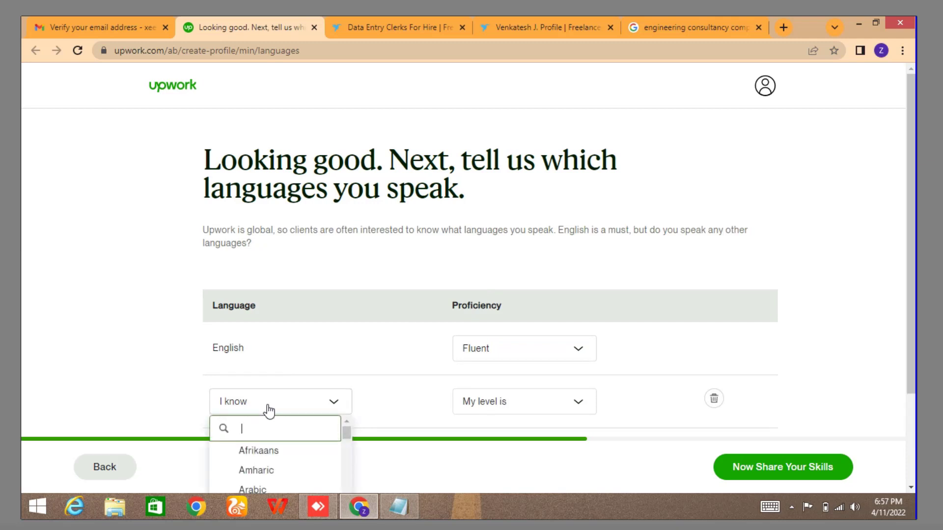
{"action": "type", "text": "ursu"}
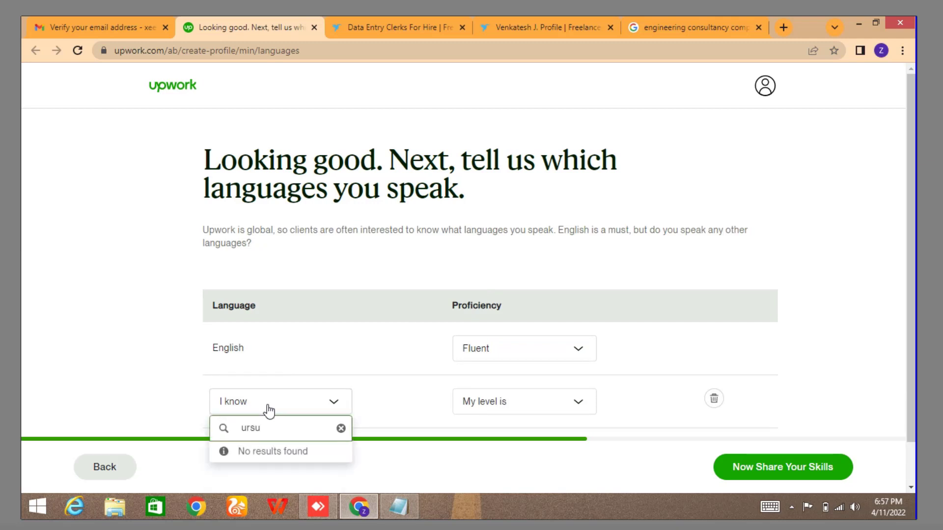
{"action": "key", "text": "BackSpace"}
{"action": "key", "text": "BackSpace"}
{"action": "type", "text": "du"}
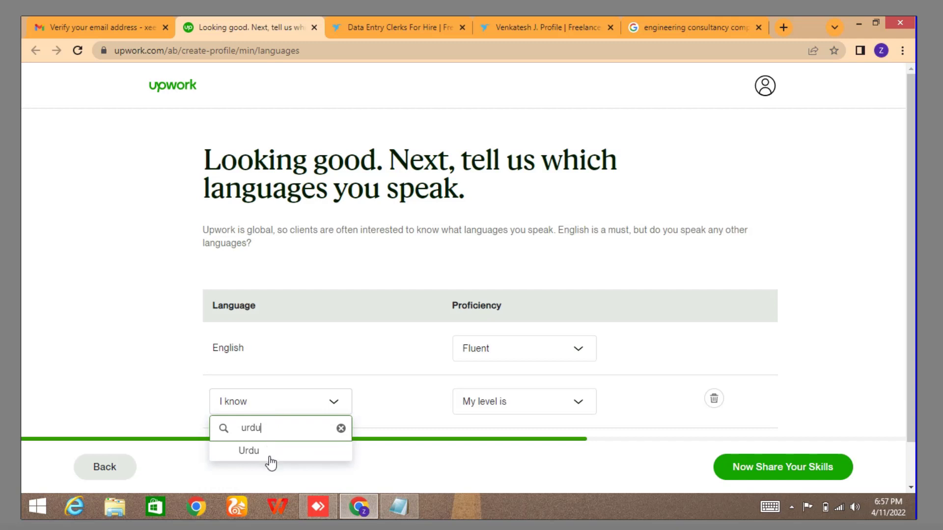
{"action": "left_click", "coordinate": [270, 458]}
Step: Give Urdu Native or Bilingual proficiency and continue to the skills step
{"action": "left_click", "coordinate": [497, 417]}
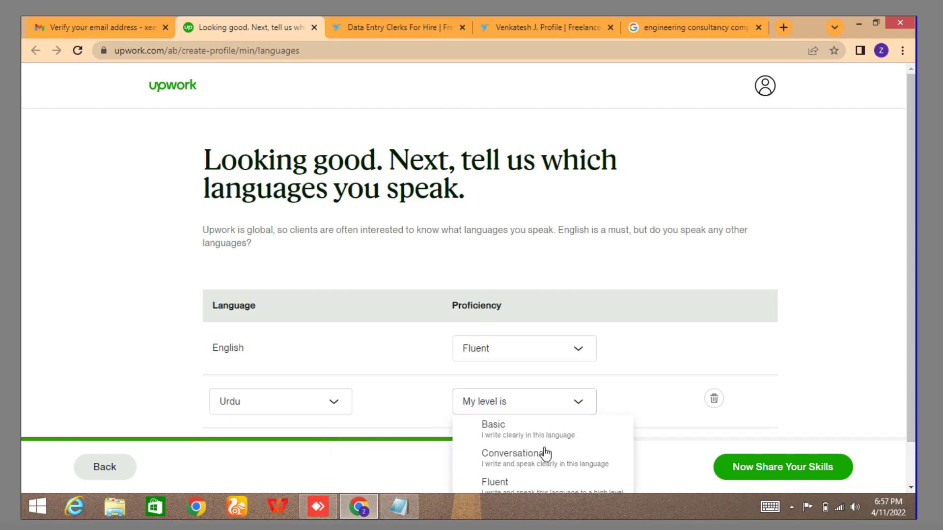
{"action": "scroll", "coordinate": [540, 445], "scroll_direction": "down", "scroll_amount": 1}
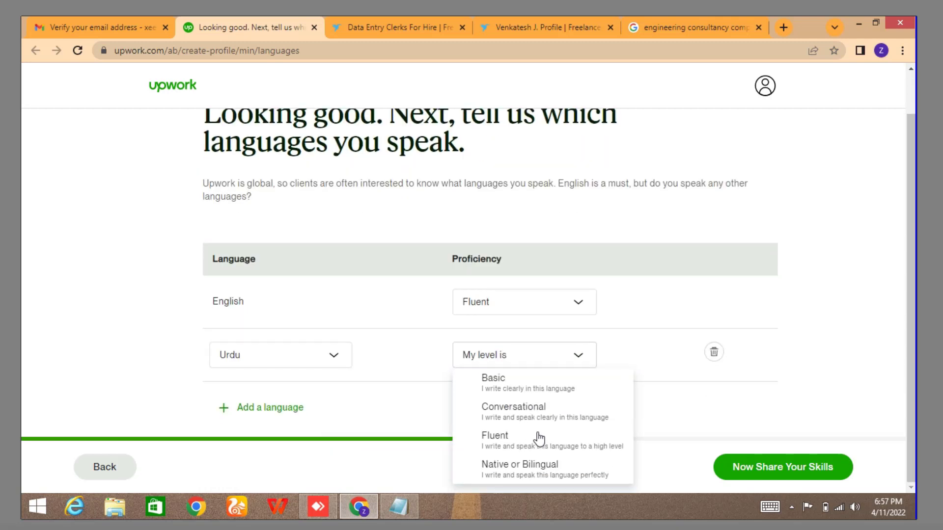
{"action": "left_click", "coordinate": [524, 467]}
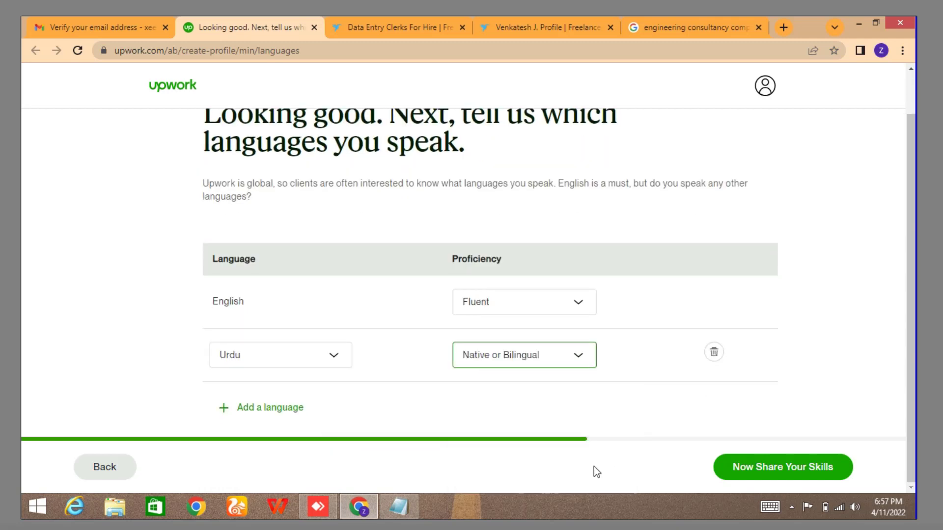
{"action": "left_click", "coordinate": [777, 468]}
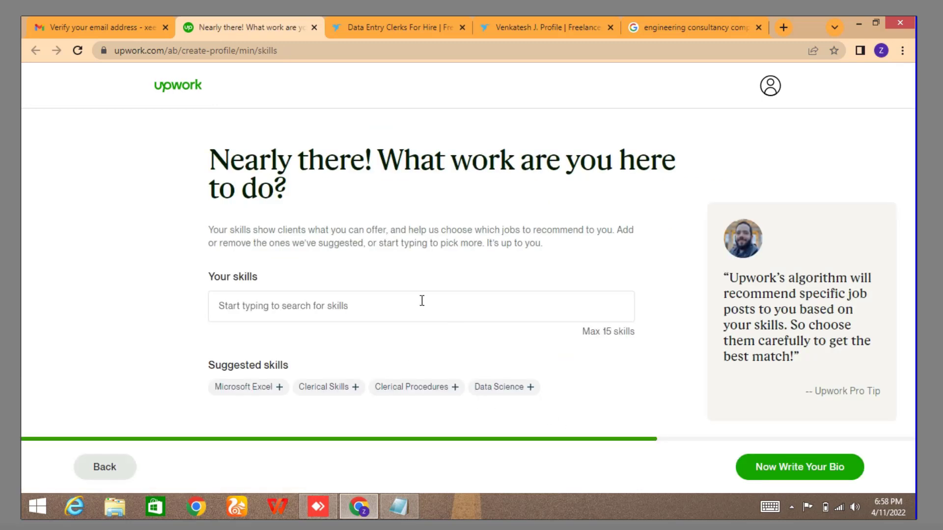
Step: Add Microsoft Excel, Data Science, Data Entry and Data Processing to the skills
{"action": "left_click", "coordinate": [266, 389]}
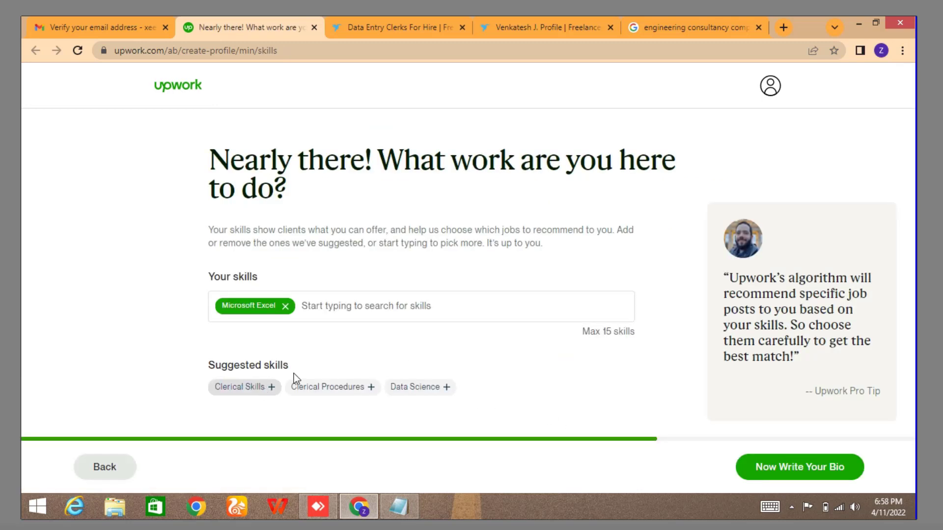
{"action": "left_click", "coordinate": [427, 388]}
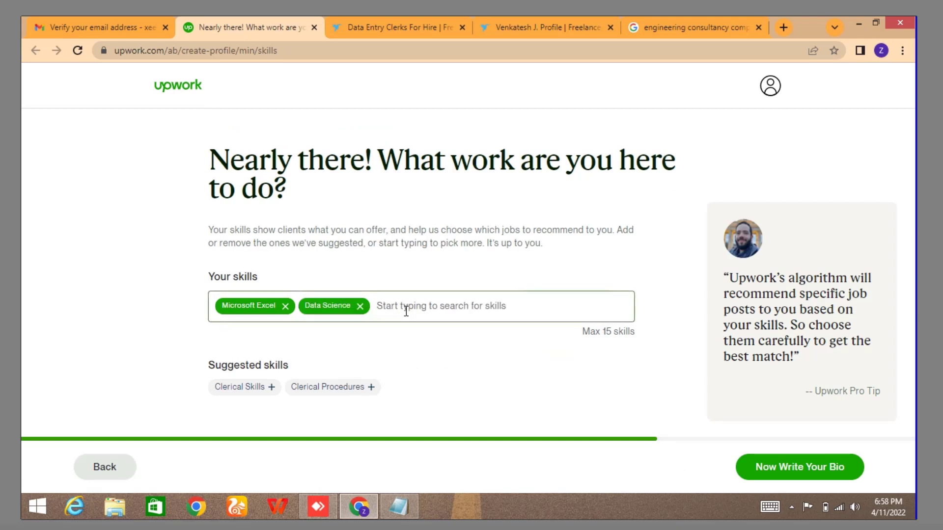
{"action": "type", "text": "data"}
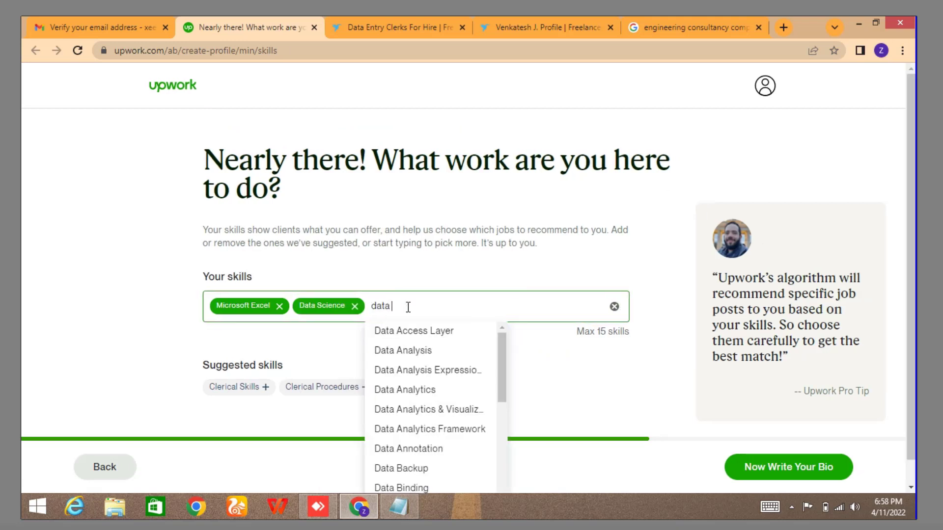
{"action": "type", "text": " En"}
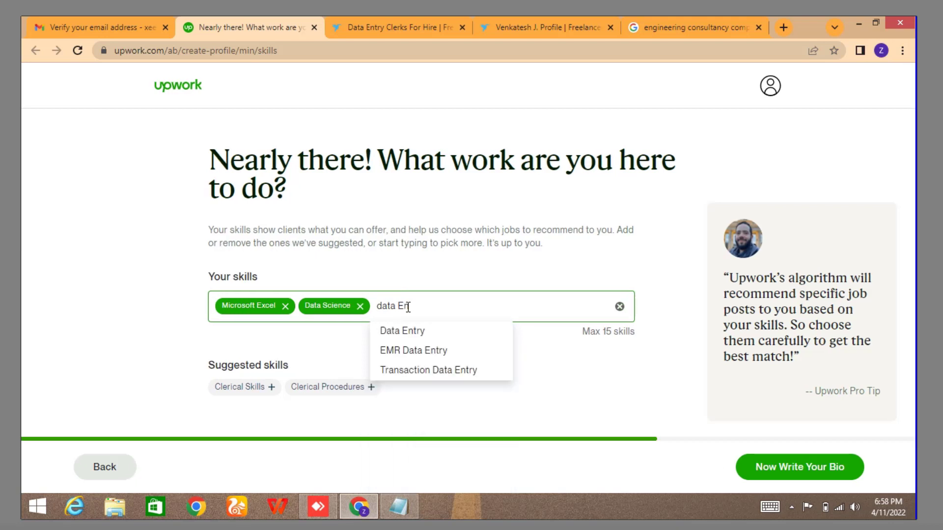
{"action": "left_click", "coordinate": [425, 339]}
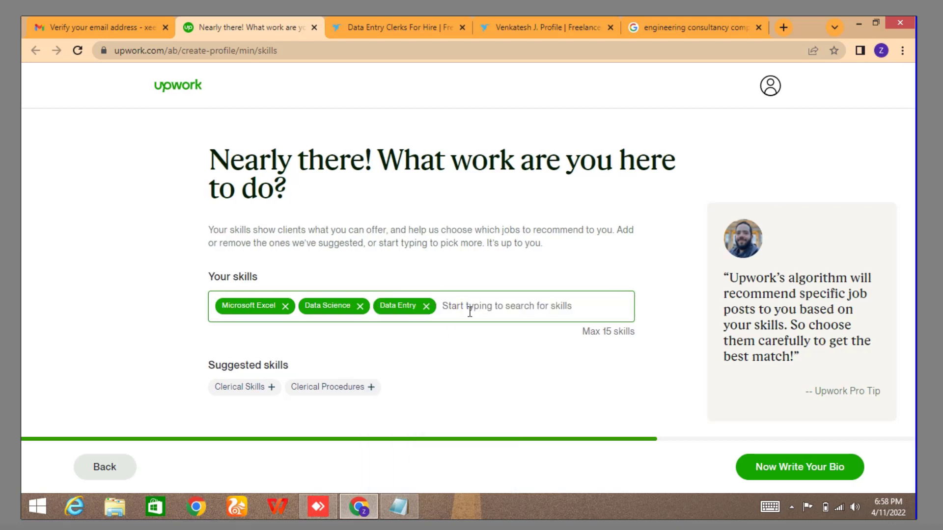
{"action": "type", "text": "Data "}
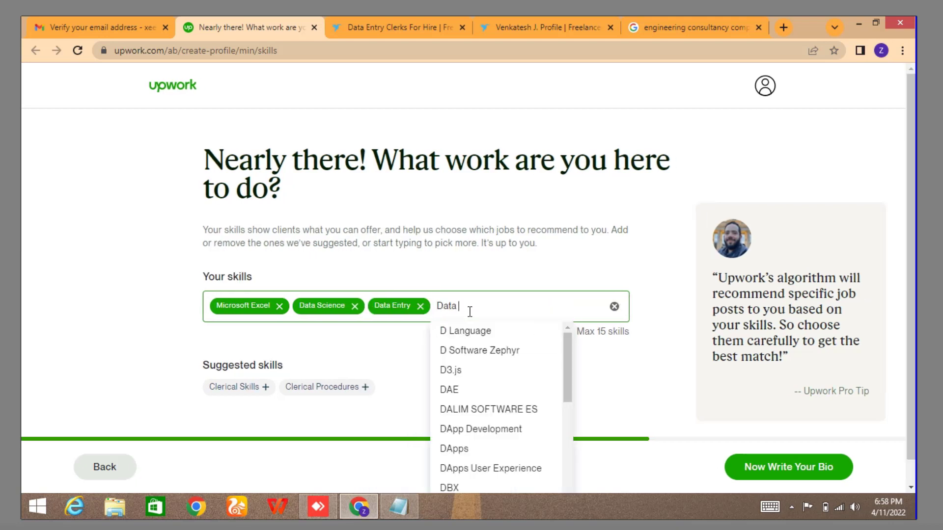
{"action": "type", "text": "Pro"}
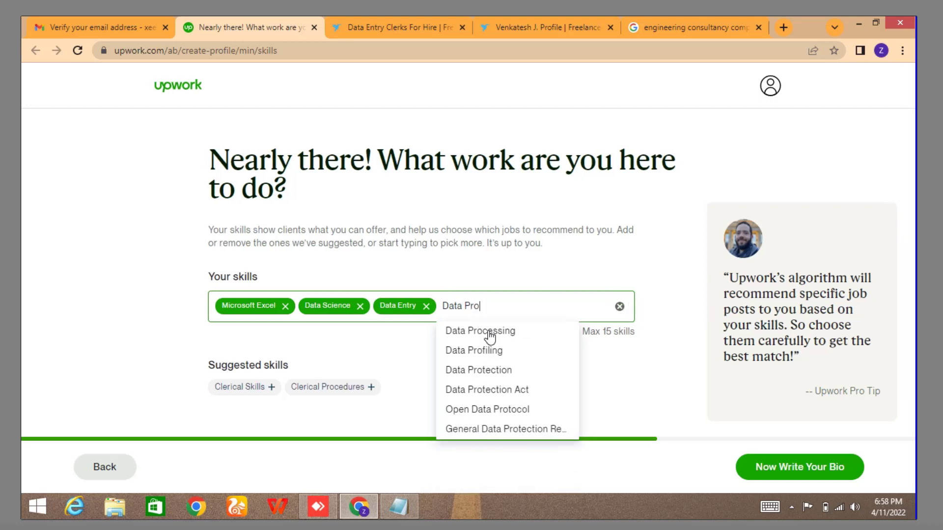
{"action": "left_click", "coordinate": [486, 332]}
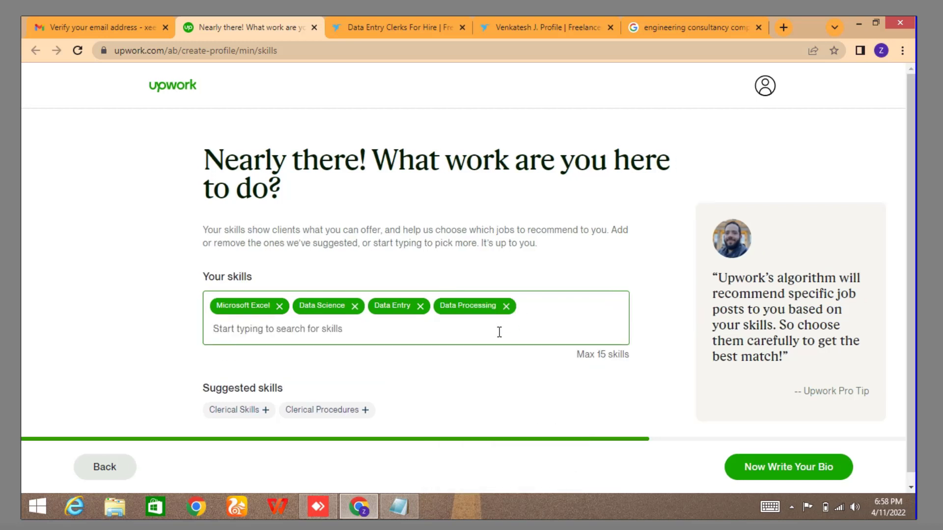
Step: Add Shipping & Order Fulfillment Software, Account Management, Data Mining and Operational Database, then continue to the bio
{"action": "type", "text": "Filli"}
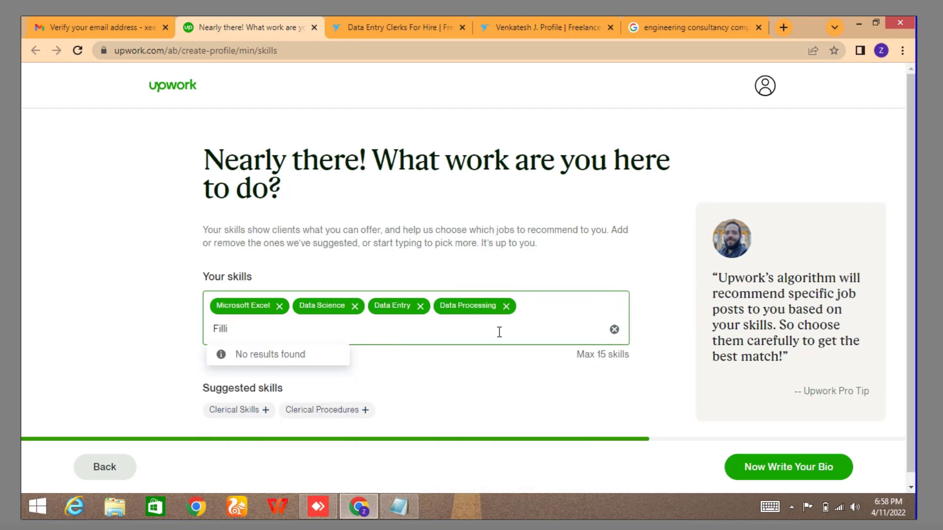
{"action": "key", "text": "BackSpace"}
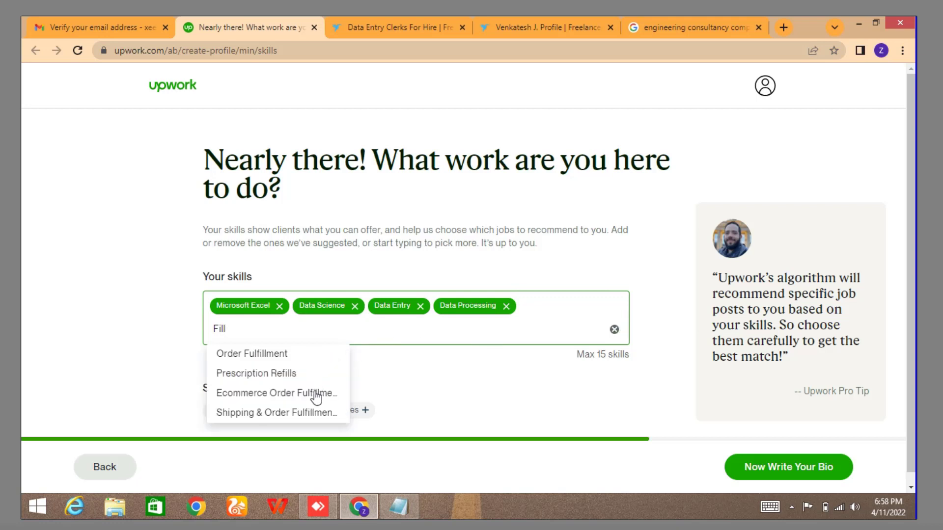
{"action": "left_click", "coordinate": [305, 413]}
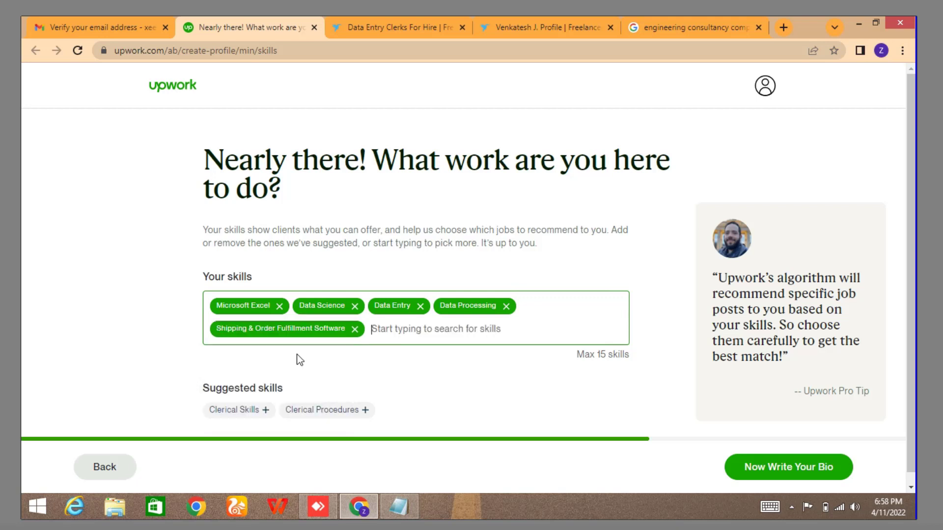
{"action": "type", "text": "Account"}
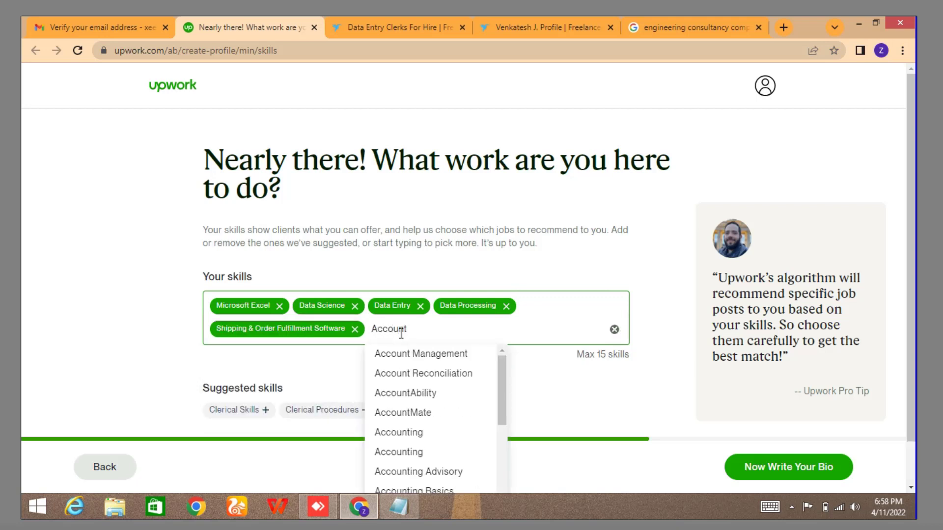
{"action": "left_click", "coordinate": [423, 356]}
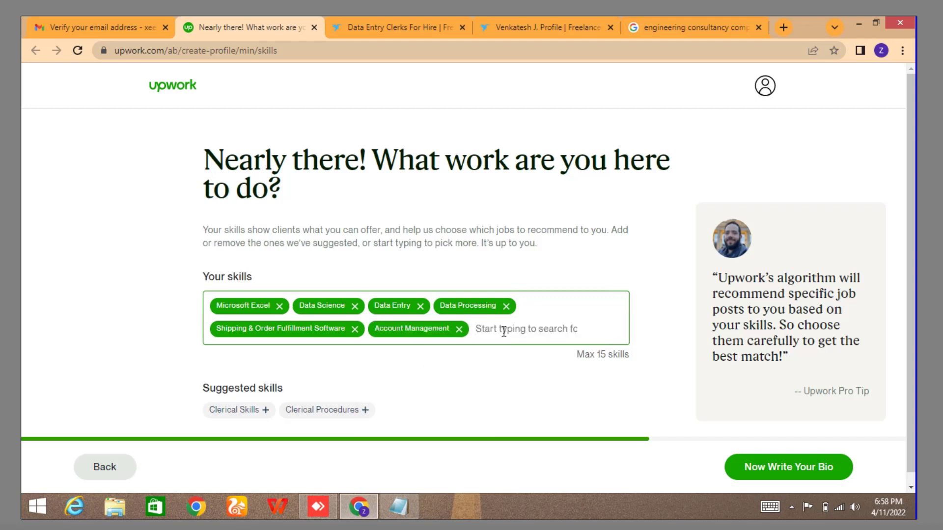
{"action": "type", "text": "Data"}
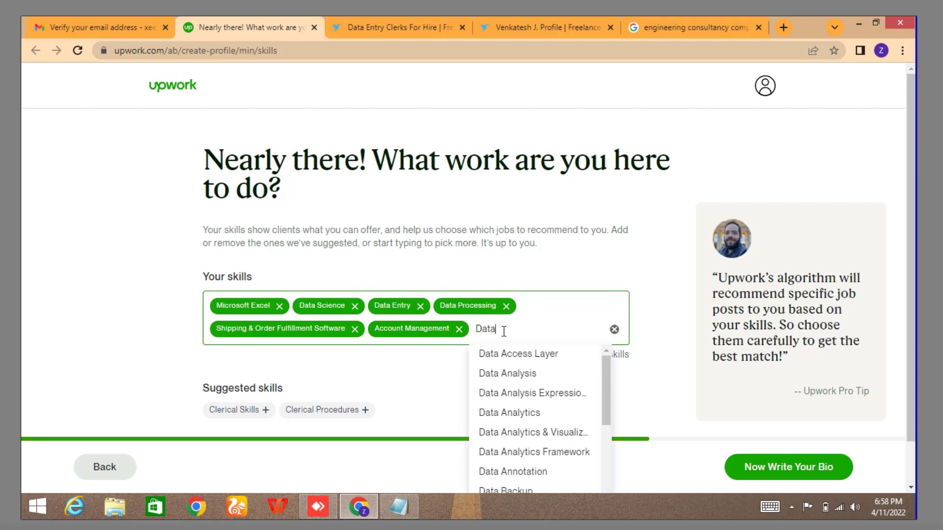
{"action": "type", "text": " M"}
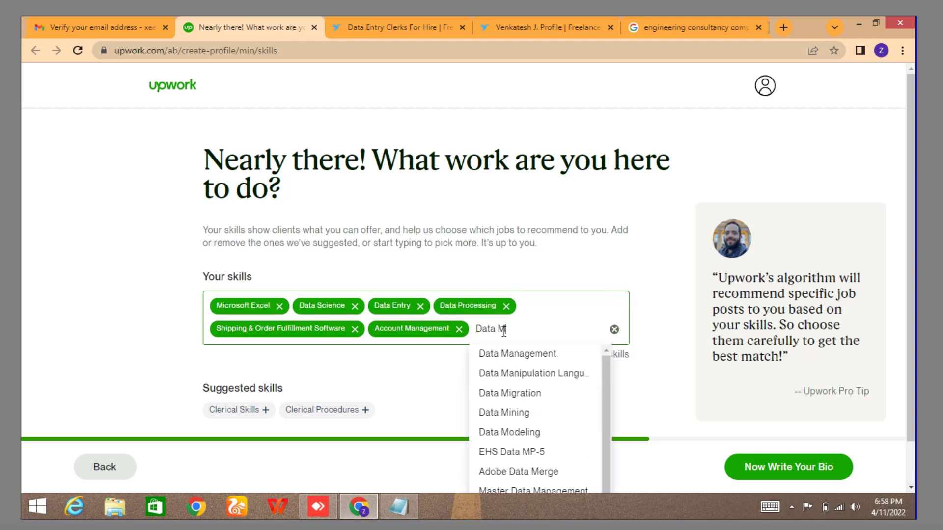
{"action": "left_click", "coordinate": [524, 414]}
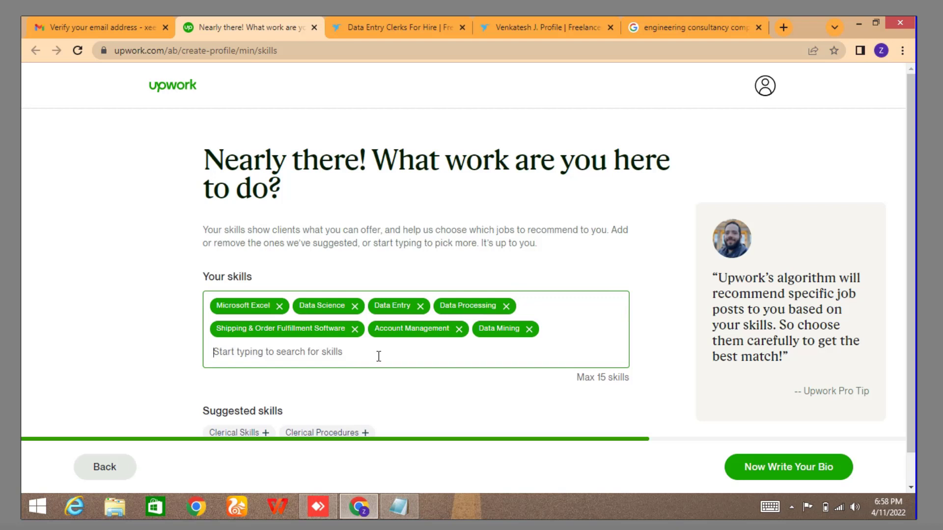
{"action": "type", "text": "S"}
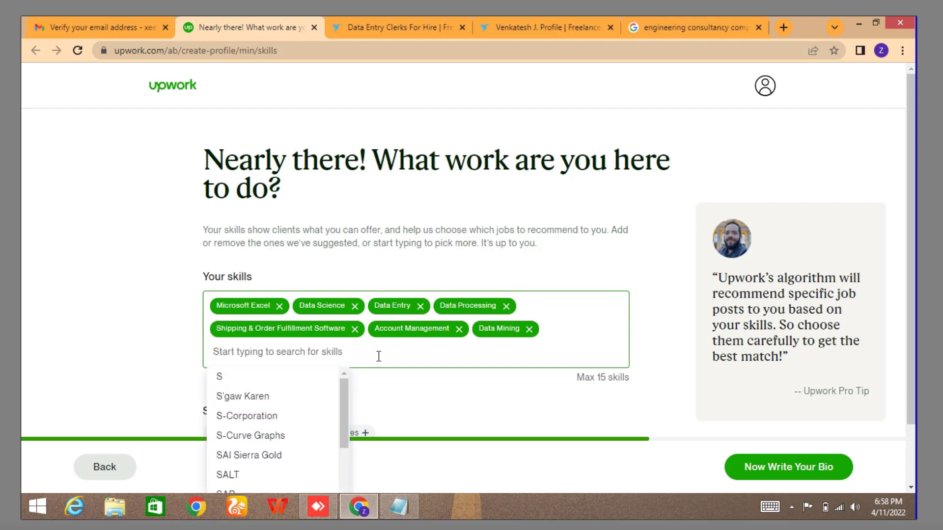
{"action": "type", "text": "Opera"}
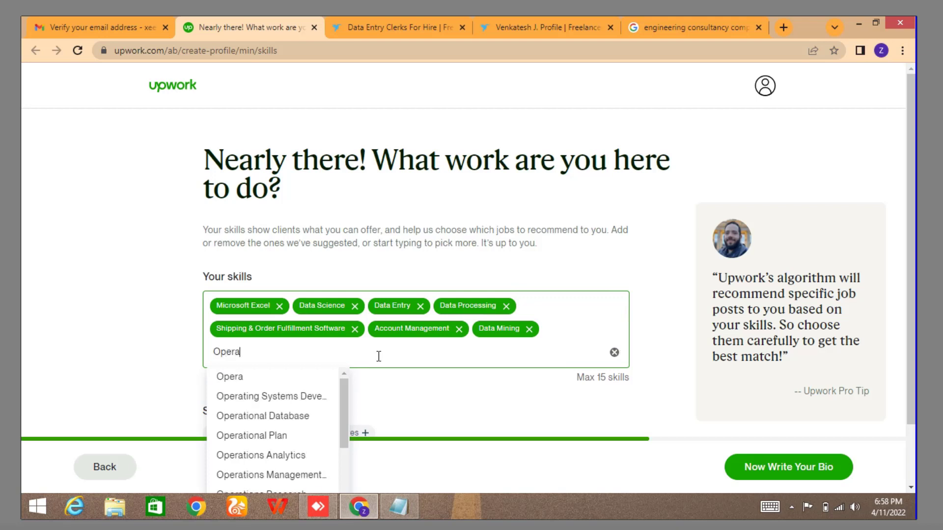
{"action": "left_click", "coordinate": [297, 422]}
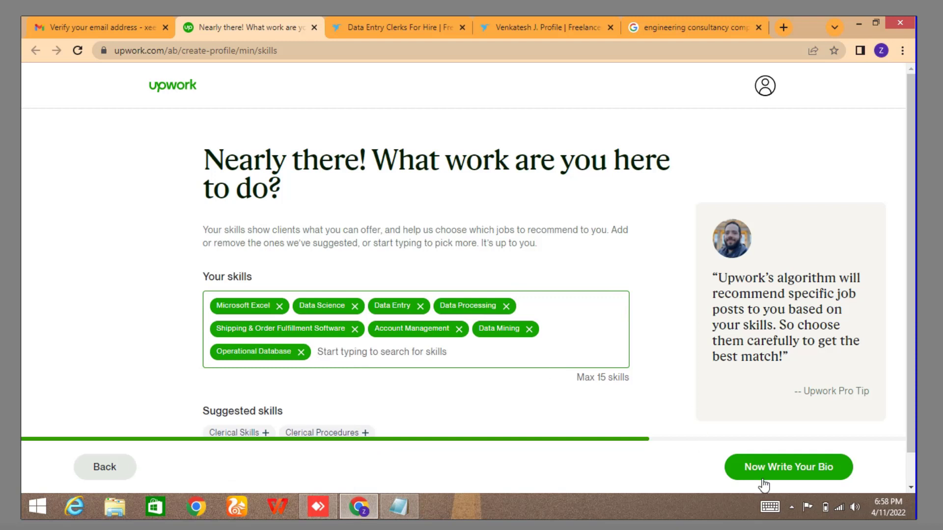
{"action": "left_click", "coordinate": [790, 472]}
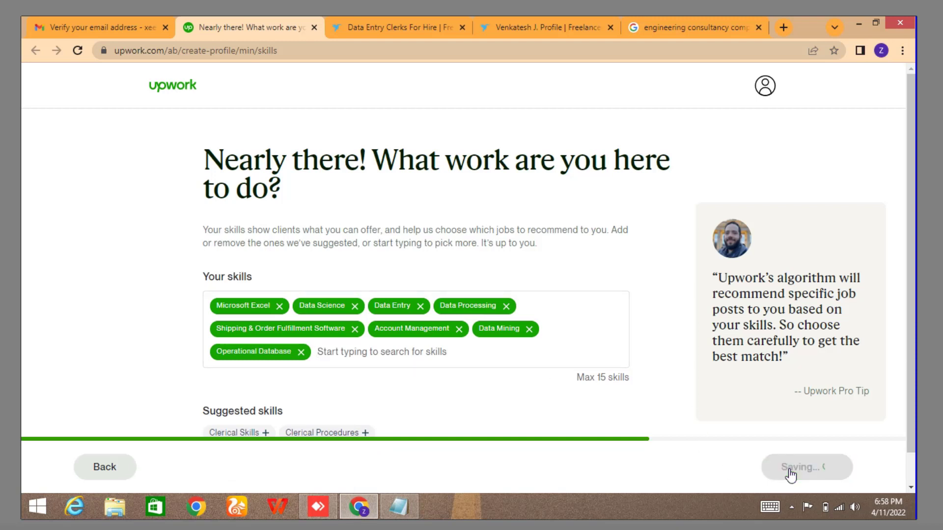
{"action": "left_click", "coordinate": [330, 324]}
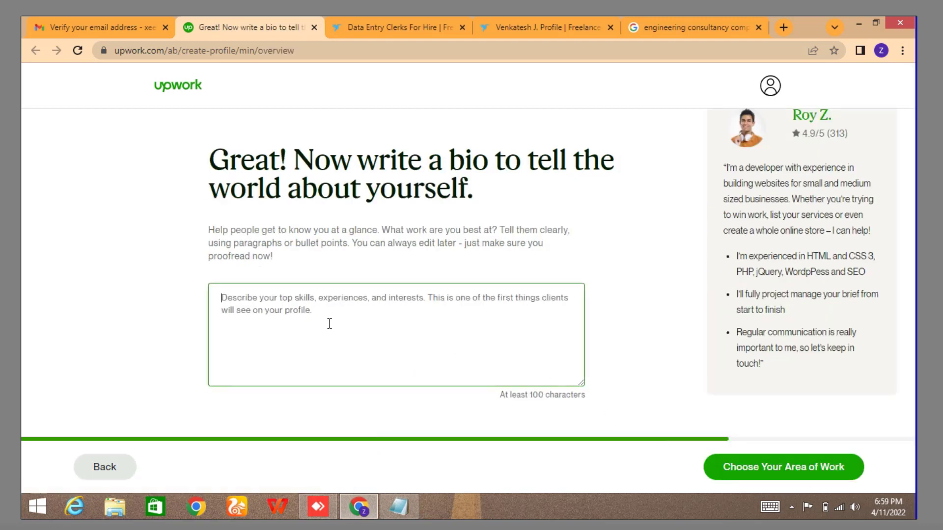
Step: Expand and select the full bio on the example Freelancer.pk profile, then bring Notepad forward
{"action": "left_click", "coordinate": [571, 26]}
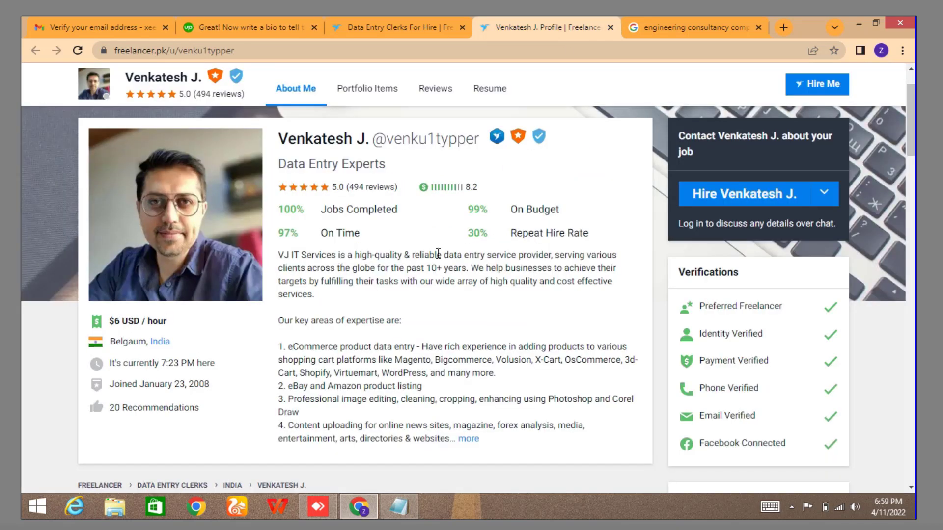
{"action": "scroll", "coordinate": [437, 256], "scroll_direction": "down", "scroll_amount": 2}
{"action": "left_click", "coordinate": [468, 373]}
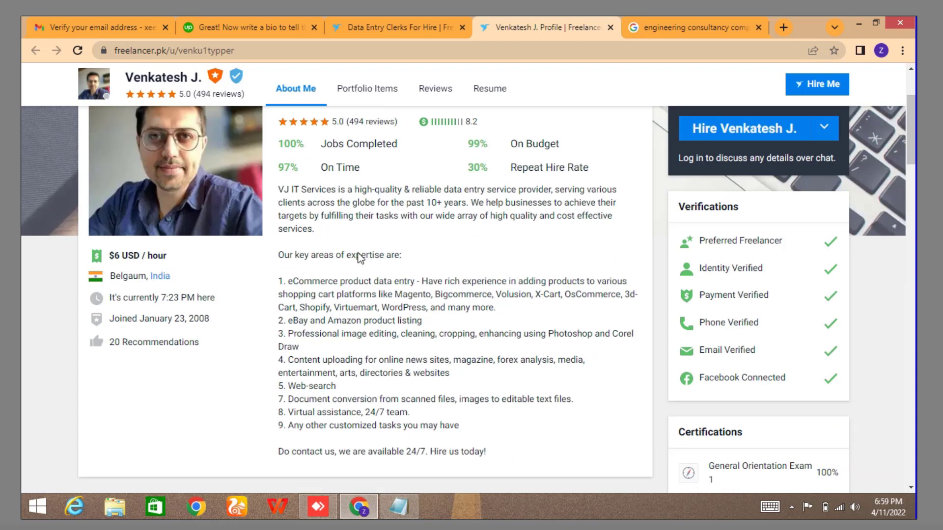
{"action": "left_click_drag", "start_coordinate": [279, 191], "coordinate": [298, 229]}
{"action": "left_click_drag", "start_coordinate": [411, 390], "coordinate": [486, 450]}
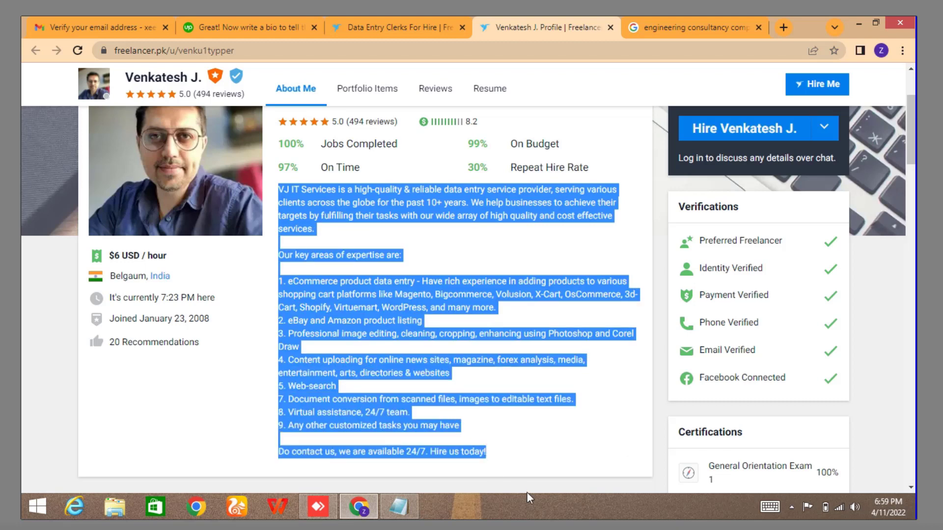
{"action": "left_click", "coordinate": [399, 507]}
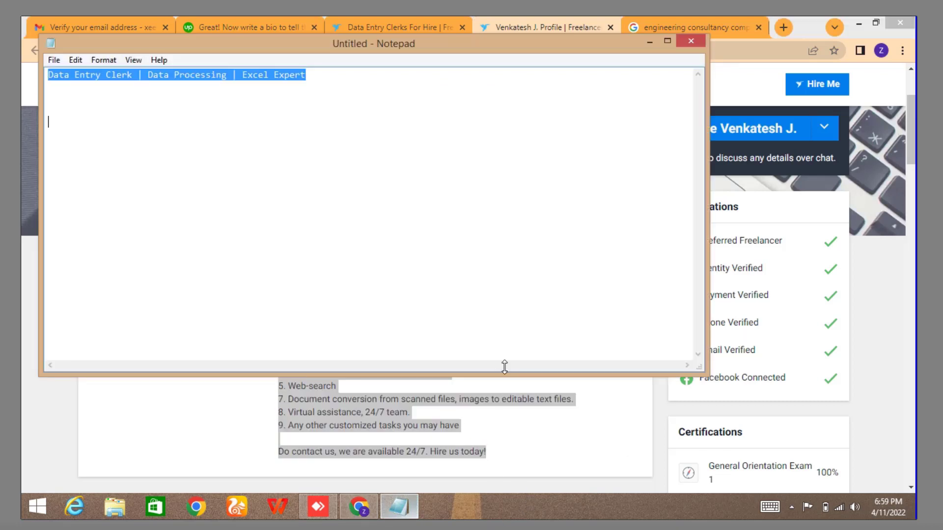
Step: Replace the Notepad title line with the copied data-entry bio
{"action": "left_click", "coordinate": [455, 283]}
{"action": "key", "text": "ctrl+a"}
{"action": "key", "text": "ctrl+v"}
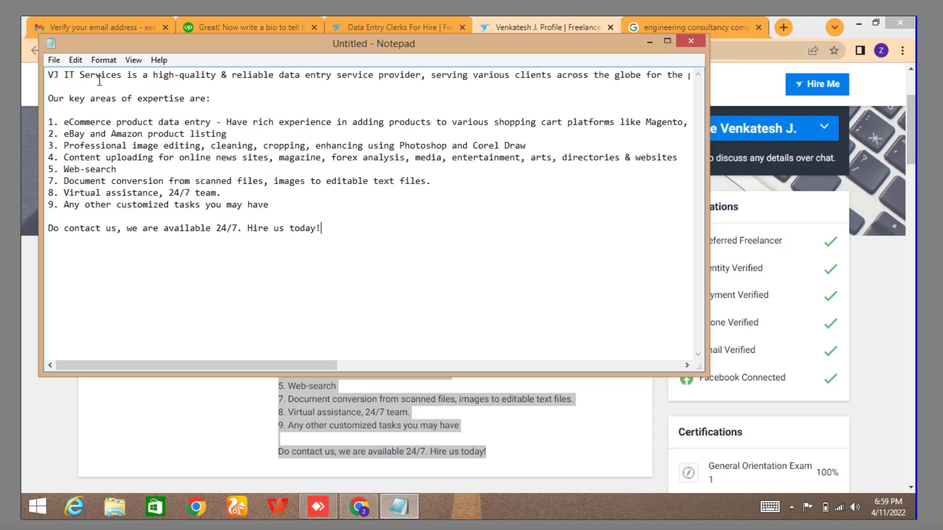
Step: Overwrite the company name at the bio's start with the user's own full name
{"action": "left_click_drag", "start_coordinate": [121, 79], "coordinate": [51, 79]}
{"action": "type", "text": "Xee"}
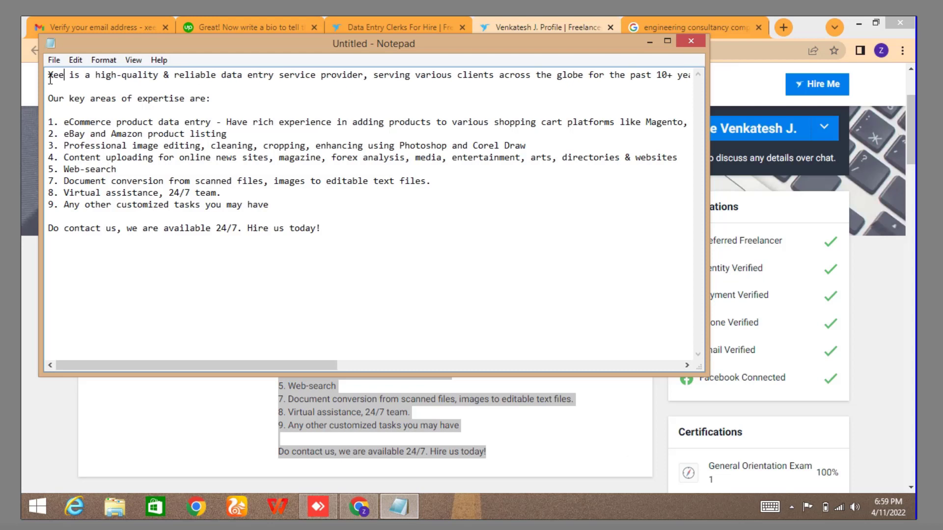
{"action": "type", "text": " C"}
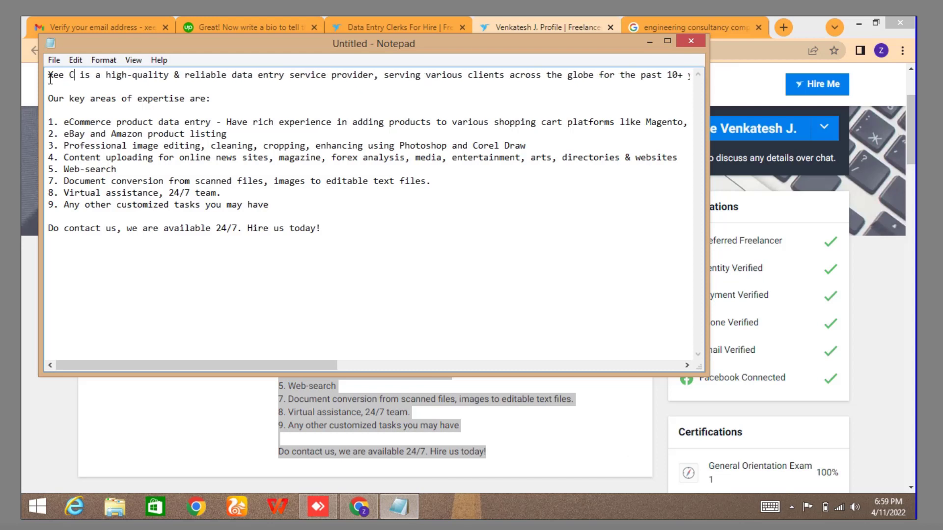
{"action": "key", "text": "BackSpace"}
{"action": "type", "text": "Solution"}
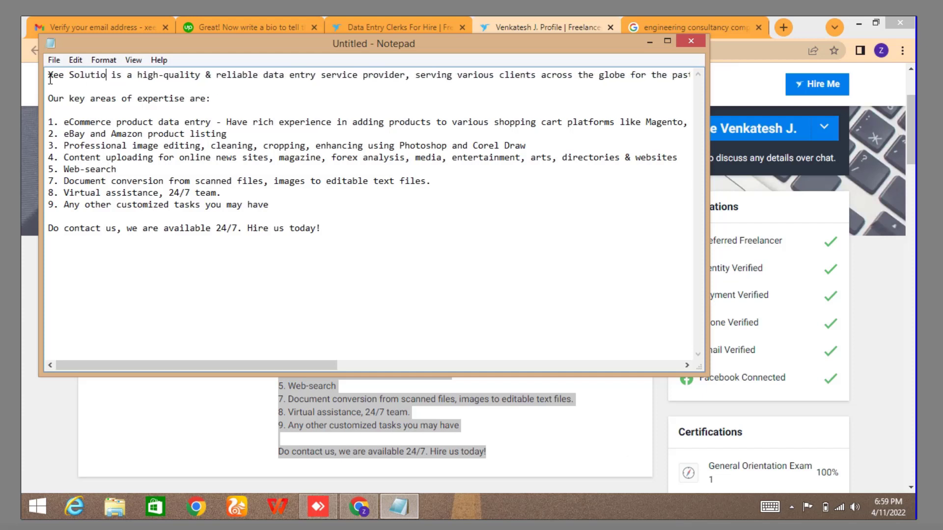
{"action": "key", "text": "BackSpace"}
{"action": "key", "text": "BackSpace"}
{"action": "key", "text": "BackSpace"}
{"action": "key", "text": "BackSpace"}
{"action": "key", "text": "BackSpace"}
{"action": "key", "text": "BackSpace"}
{"action": "key", "text": "BackSpace"}
{"action": "key", "text": "BackSpace"}
{"action": "key", "text": "BackSpace"}
{"action": "key", "text": "BackSpace"}
{"action": "key", "text": "BackSpace"}
{"action": "key", "text": "BackSpace"}
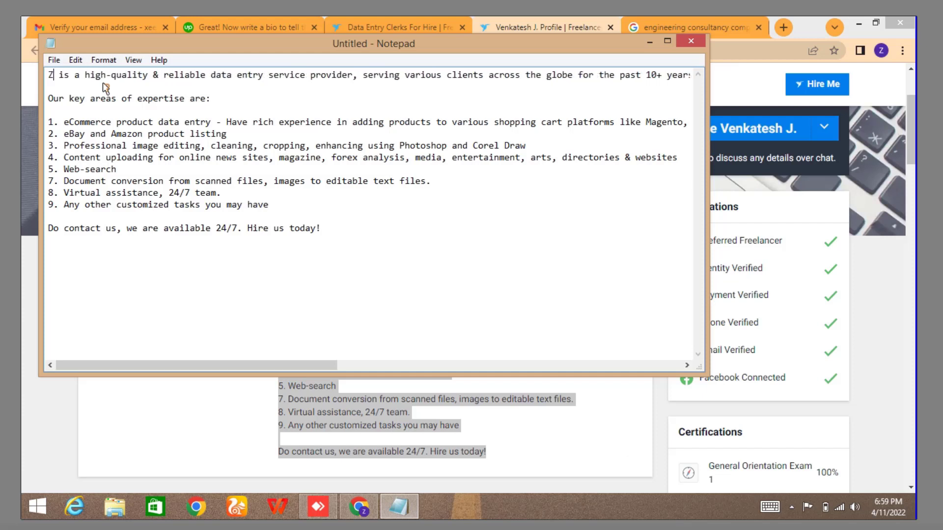
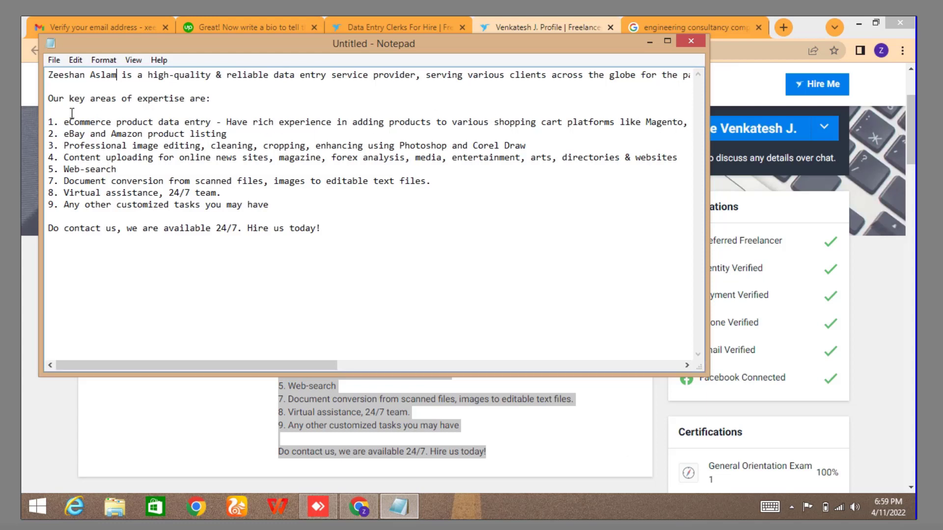
Step: Delete the eCommerce item from the expertise list
{"action": "left_click_drag", "start_coordinate": [47, 122], "coordinate": [693, 126]}
{"action": "left_click", "coordinate": [527, 122]}
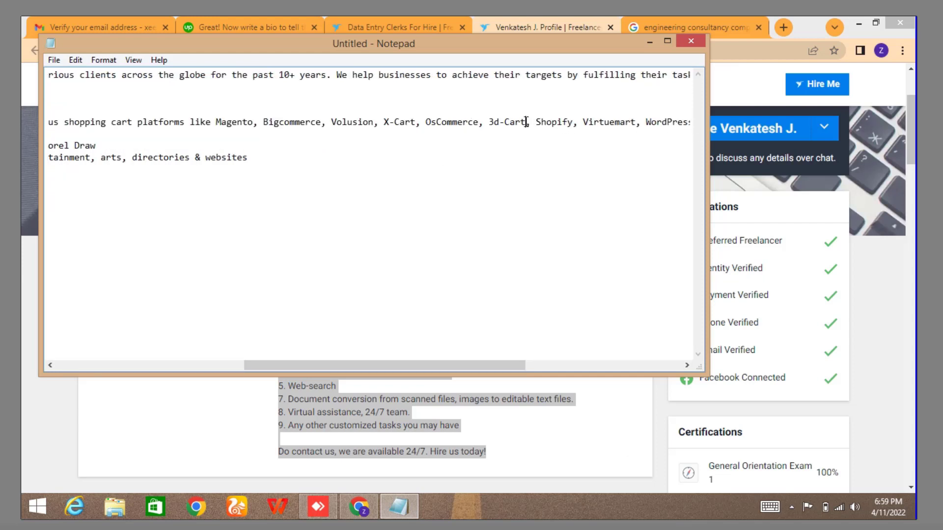
{"action": "key", "text": "Home"}
{"action": "key", "text": "shift+End"}
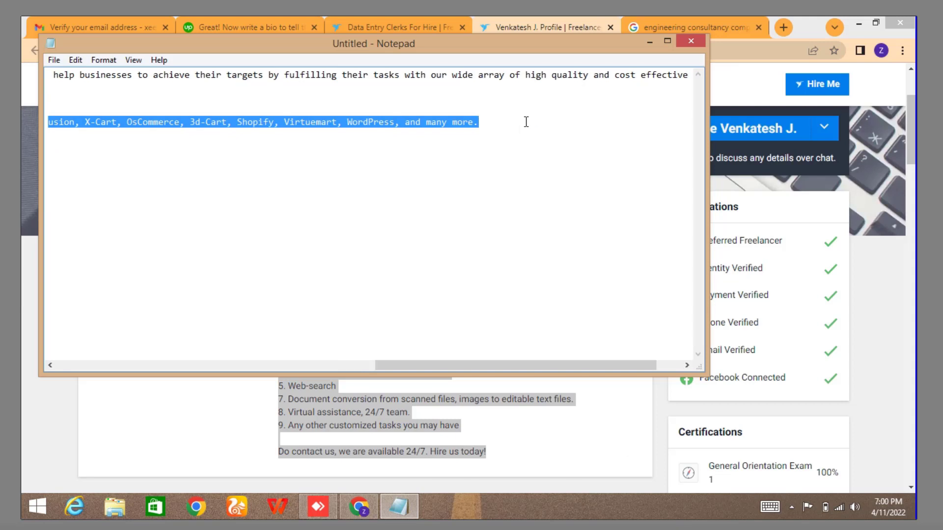
{"action": "key", "text": "Delete"}
Step: Turn on Word Wrap so the long bio lines fit the Notepad window
{"action": "key", "text": "ctrl+a"}
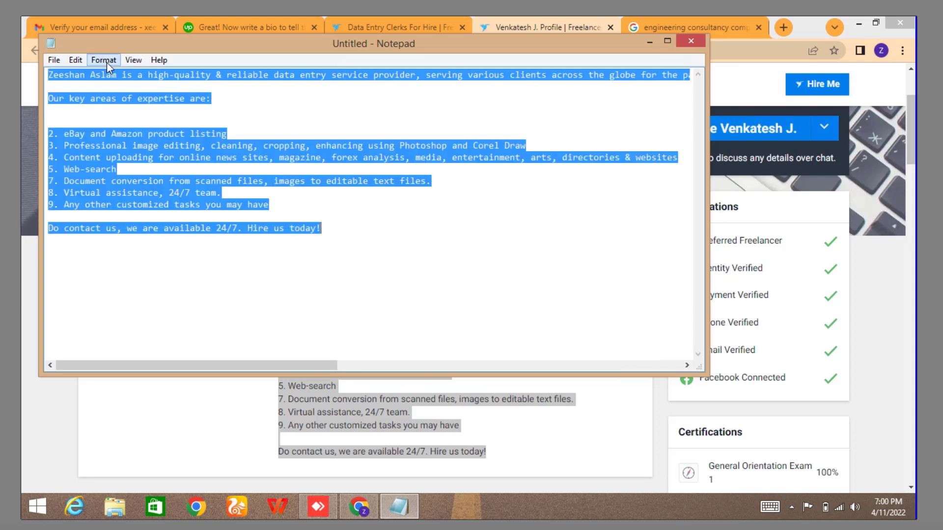
{"action": "left_click", "coordinate": [107, 60]}
{"action": "left_click", "coordinate": [104, 78]}
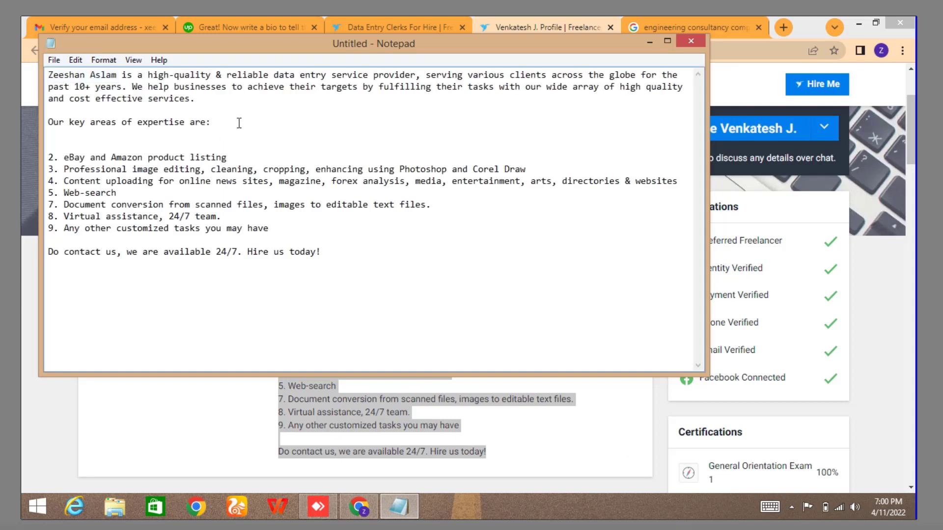
{"action": "left_click", "coordinate": [239, 122]}
Step: Strip the number prefixes from the remaining list items, eBay through Professional
{"action": "double_click", "coordinate": [53, 157]}
{"action": "left_click", "coordinate": [63, 156]}
{"action": "left_click_drag", "start_coordinate": [62, 158], "coordinate": [48, 229]}
{"action": "key", "text": "BackSpace"}
{"action": "key", "text": "BackSpace"}
{"action": "key", "text": "BackSpace"}
{"action": "key", "text": "BackSpace"}
{"action": "key", "text": "BackSpace"}
{"action": "key", "text": "BackSpace"}
{"action": "left_click", "coordinate": [64, 229]}
{"action": "key", "text": "BackSpace"}
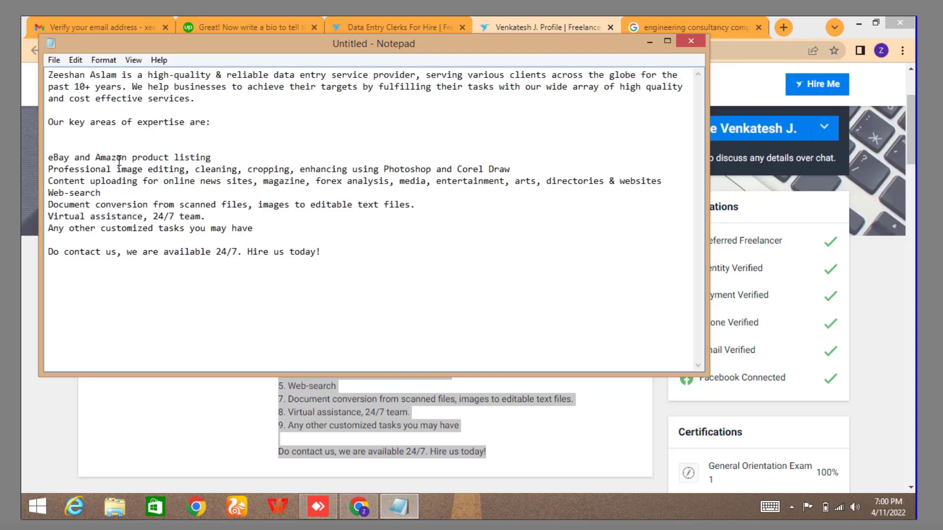
Step: Put an => arrow and a tab before the eBay and Professional items
{"action": "type", "text": "=="}
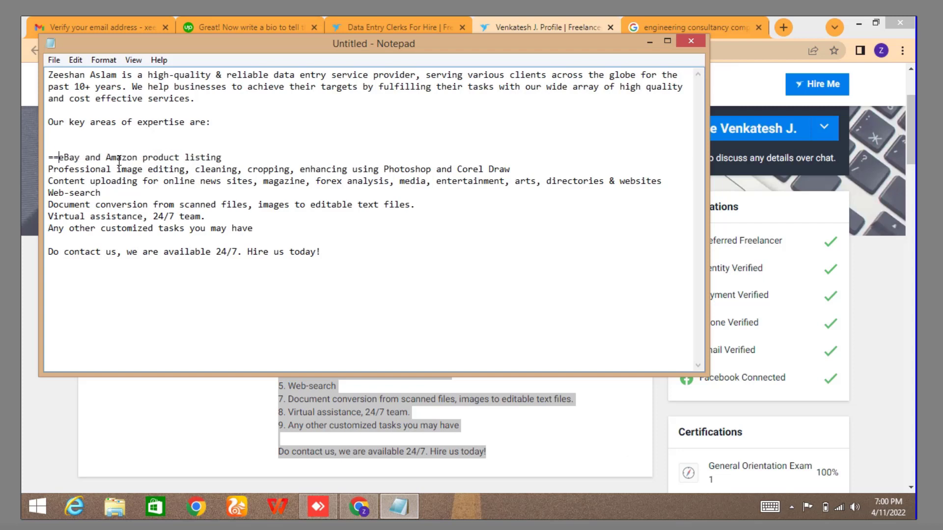
{"action": "type", "text": "<"}
{"action": "key", "text": "BackSpace"}
{"action": "key", "text": "BackSpace"}
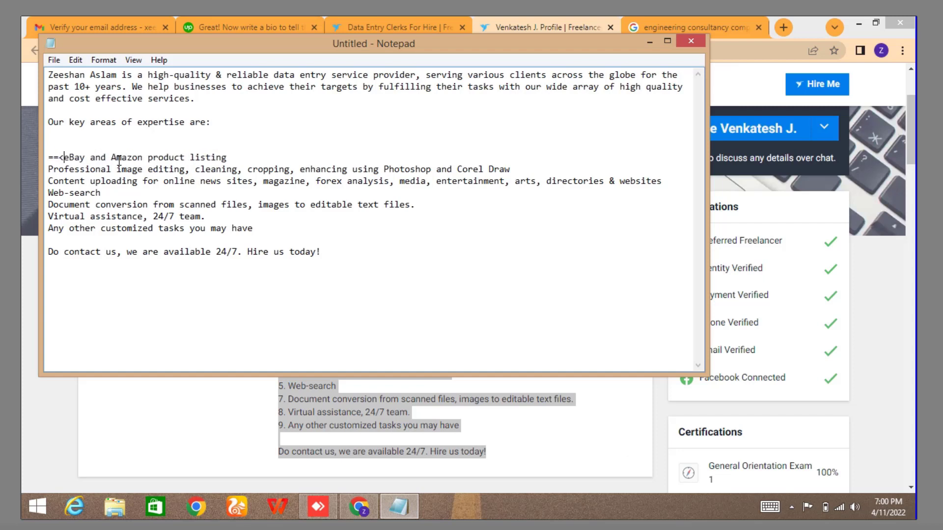
{"action": "key", "text": "BackSpace"}
{"action": "type", "text": ">"}
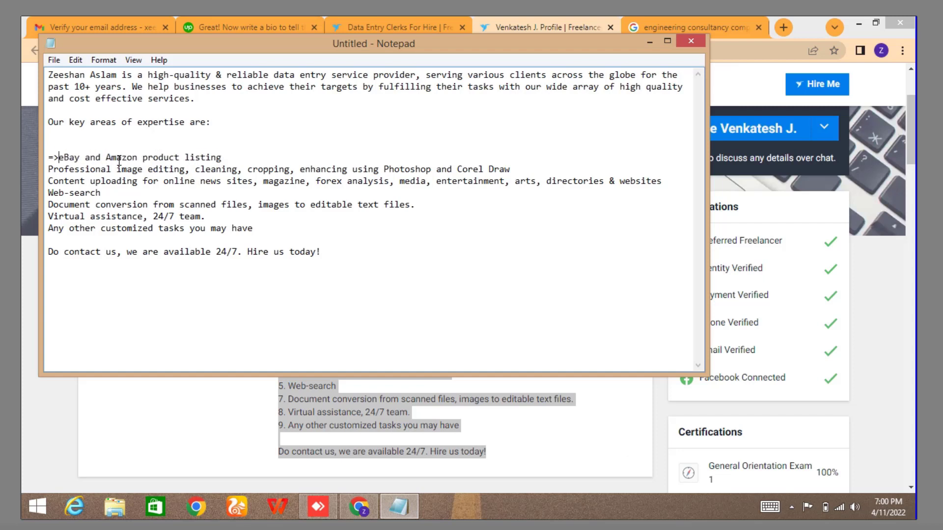
{"action": "left_click_drag", "start_coordinate": [56, 159], "coordinate": [48, 158]}
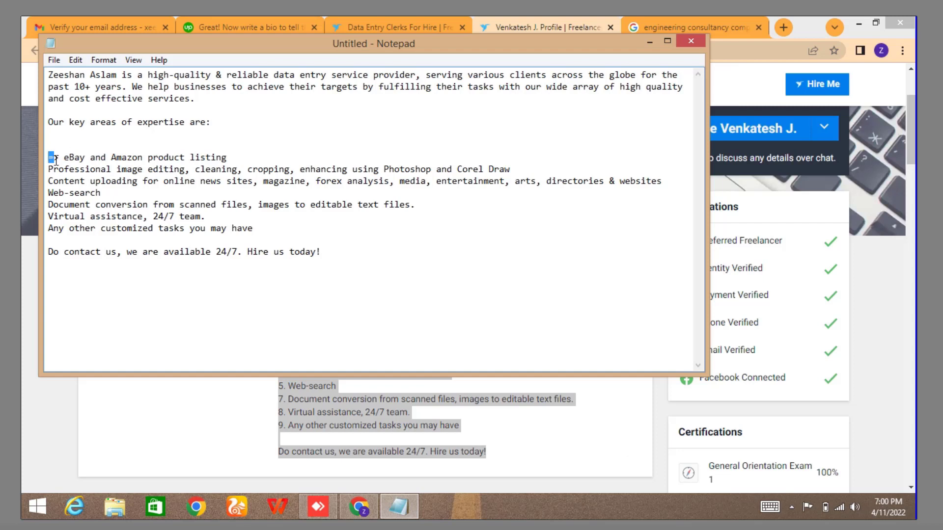
{"action": "key", "text": "ctrl+c"}
{"action": "left_click", "coordinate": [48, 170]}
{"action": "key", "text": "ctrl+v"}
{"action": "key", "text": "Tab"}
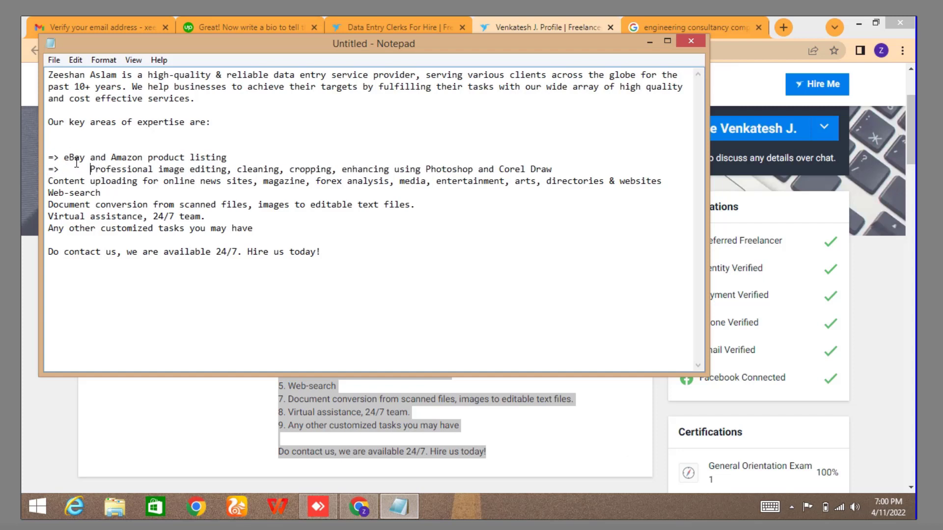
{"action": "left_click", "coordinate": [65, 159]}
{"action": "key", "text": "BackSpace"}
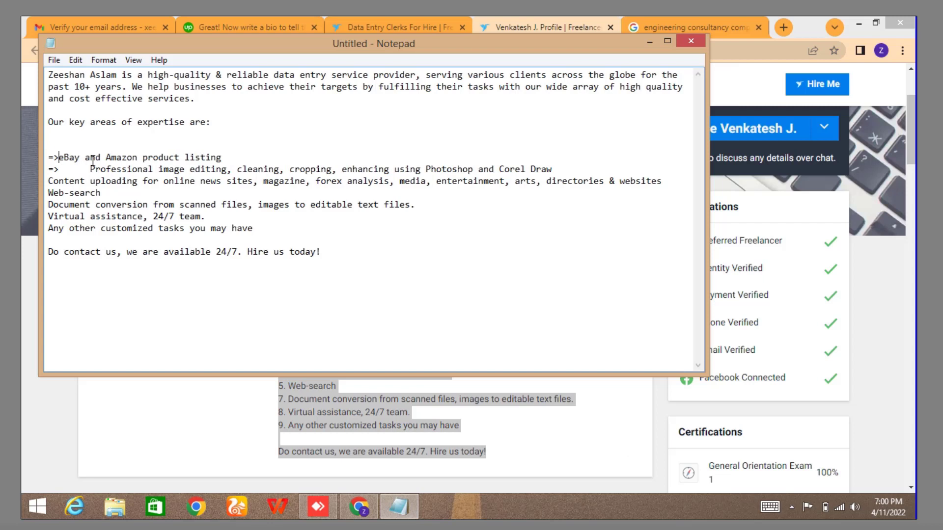
{"action": "key", "text": "Tab"}
Step: Add => and a tab before Content uploading, Web-search, Document conversion, Virtual assistance and the last item
{"action": "left_click", "coordinate": [48, 182]}
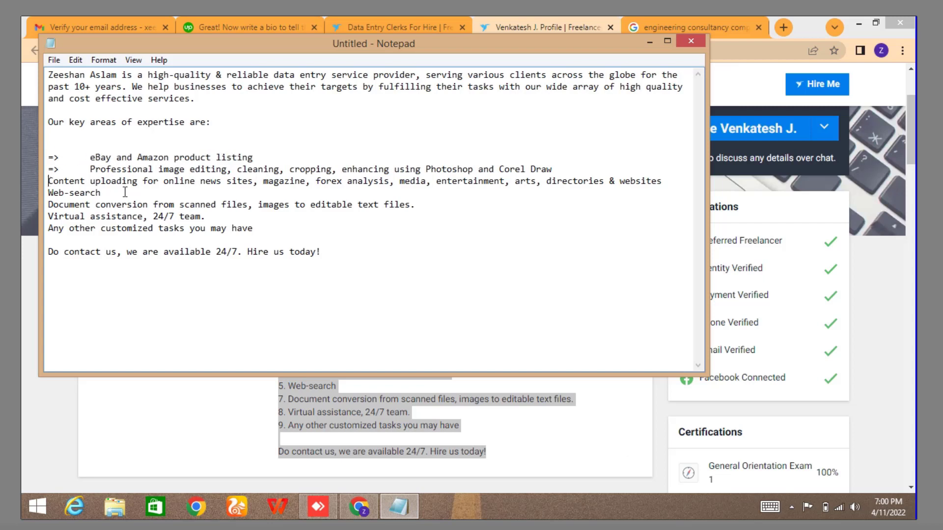
{"action": "type", "text": "=>"}
{"action": "key", "text": "Tab"}
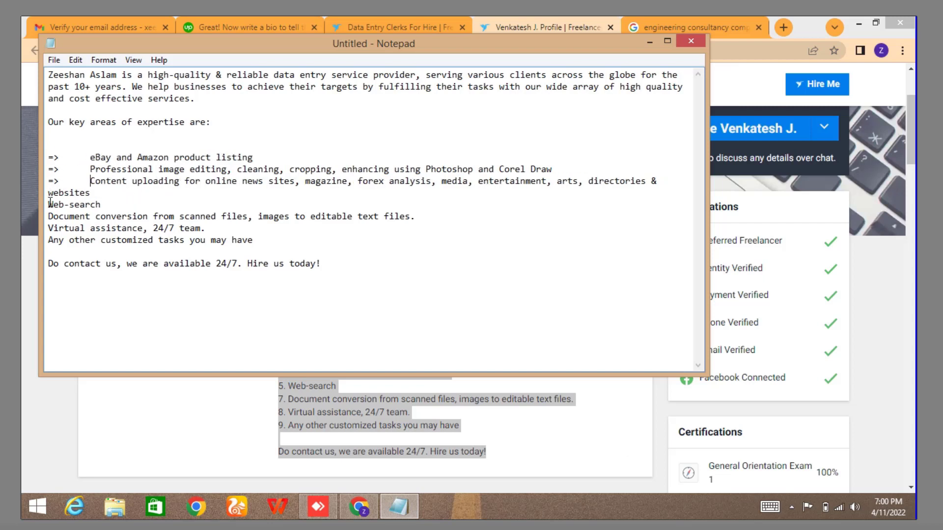
{"action": "left_click", "coordinate": [48, 204]}
{"action": "type", "text": "=>"}
{"action": "key", "text": "Tab"}
{"action": "left_click", "coordinate": [49, 216]}
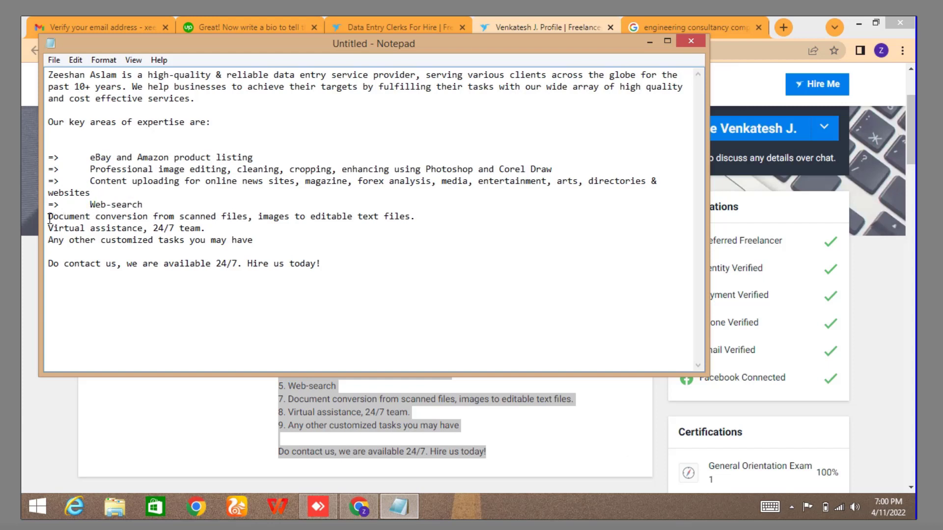
{"action": "type", "text": "=>"}
{"action": "key", "text": "Tab"}
{"action": "key", "text": "Home"}
{"action": "key", "text": "Down"}
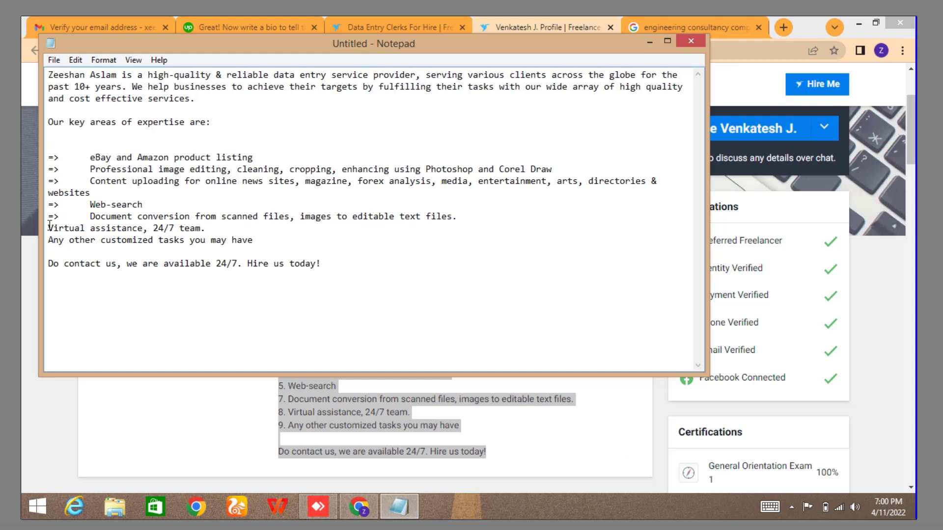
{"action": "type", "text": "=>"}
{"action": "key", "text": "Tab"}
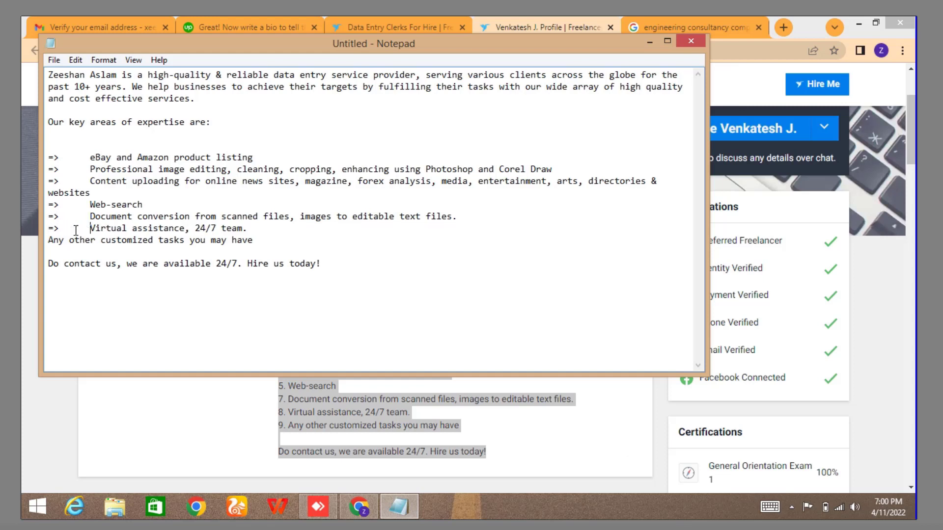
{"action": "left_click", "coordinate": [51, 240]}
{"action": "type", "text": "=>"}
{"action": "key", "text": "Tab"}
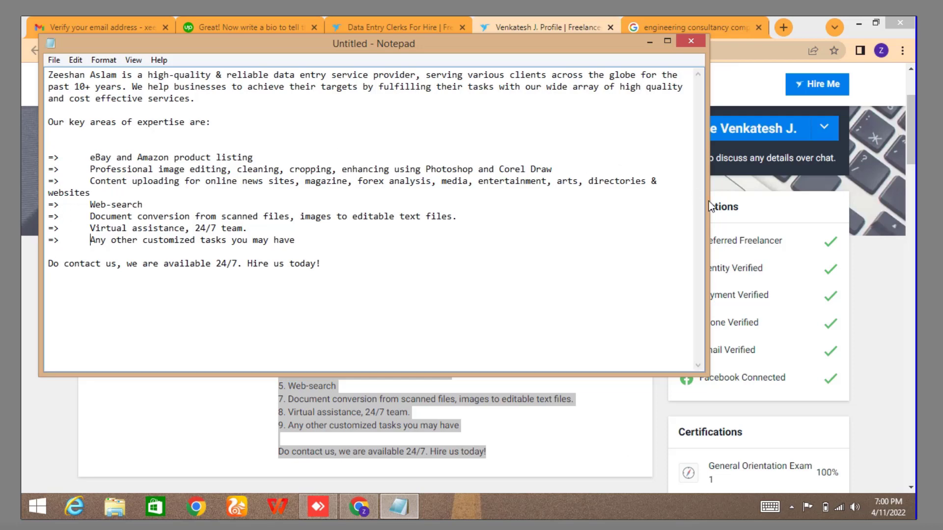
Step: Widen the Notepad window, select all the bio text, and return to the Upwork bio page
{"action": "left_click_drag", "start_coordinate": [709, 203], "coordinate": [764, 196]}
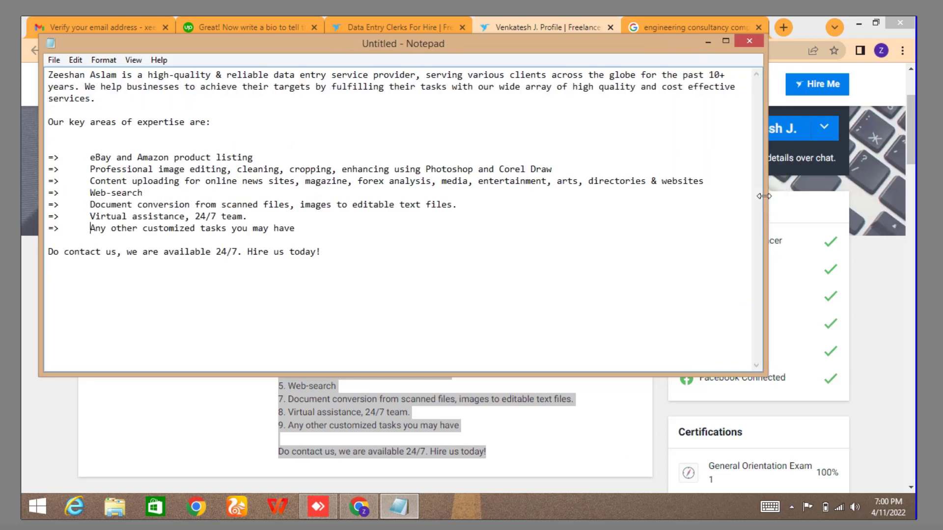
{"action": "key", "text": "ctrl+a"}
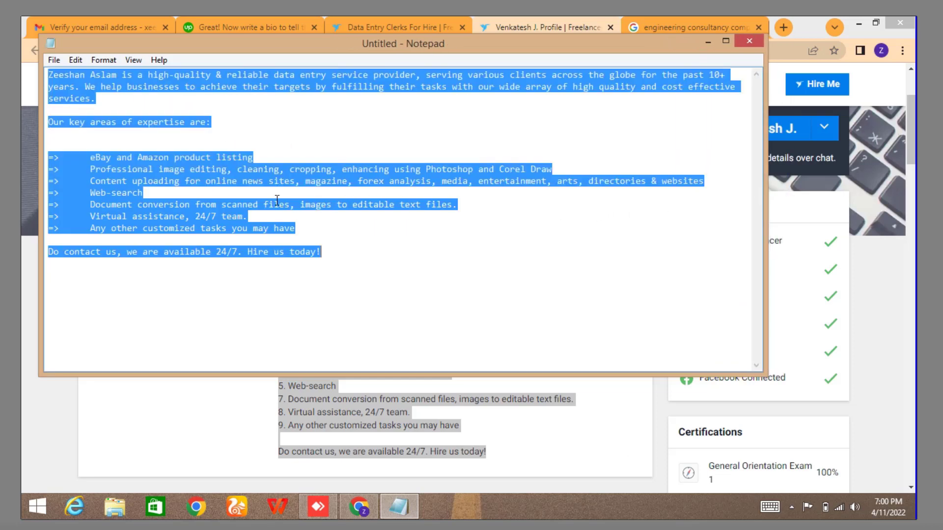
{"action": "left_click", "coordinate": [210, 29]}
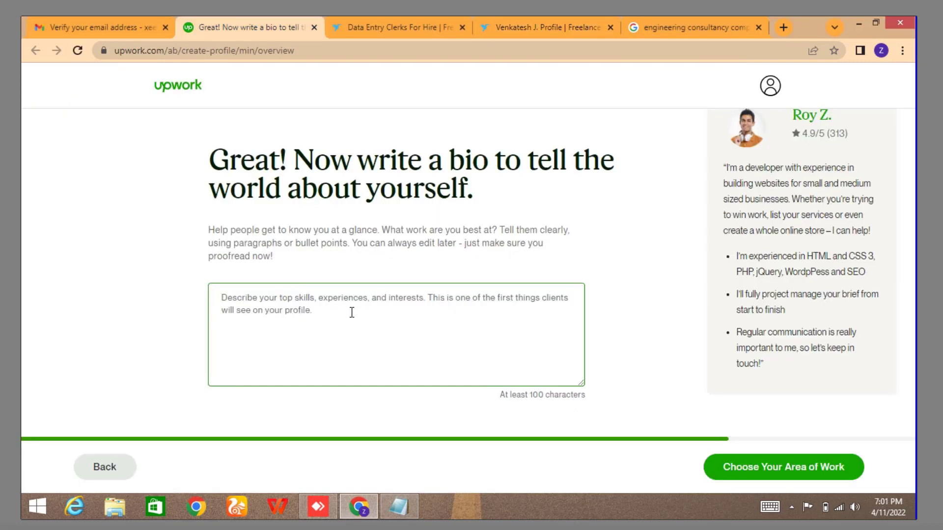
Step: Paste the prepared bio into Upwork, replace its closing line with 'Contact me before hiring', and save
{"action": "key", "text": "ctrl+v"}
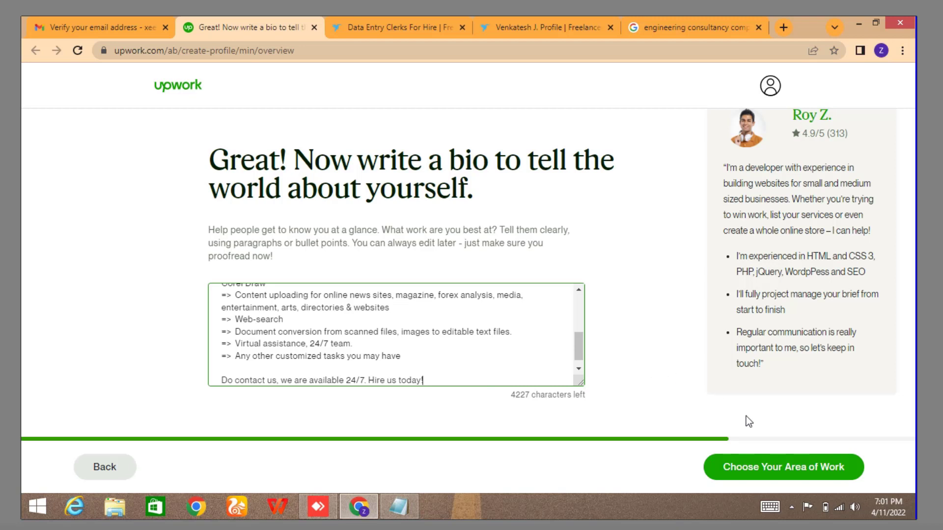
{"action": "scroll", "coordinate": [467, 315], "scroll_direction": "down", "scroll_amount": 1}
{"action": "left_click_drag", "start_coordinate": [222, 372], "coordinate": [424, 368]}
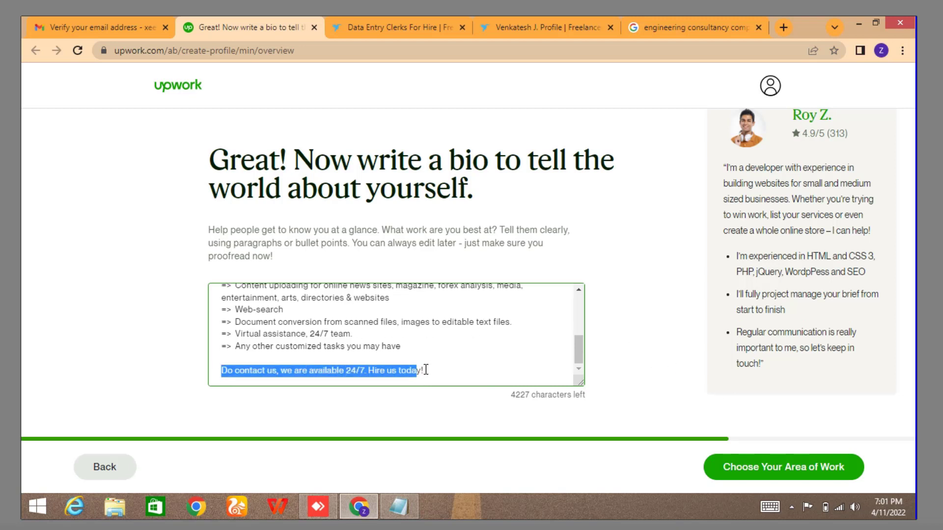
{"action": "left_click", "coordinate": [424, 368]}
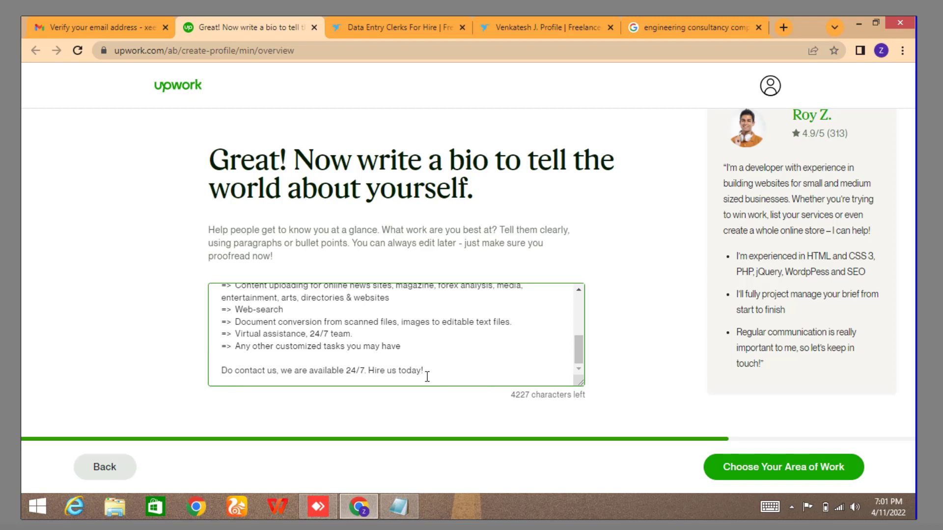
{"action": "left_click", "coordinate": [212, 370], "text": "shift"}
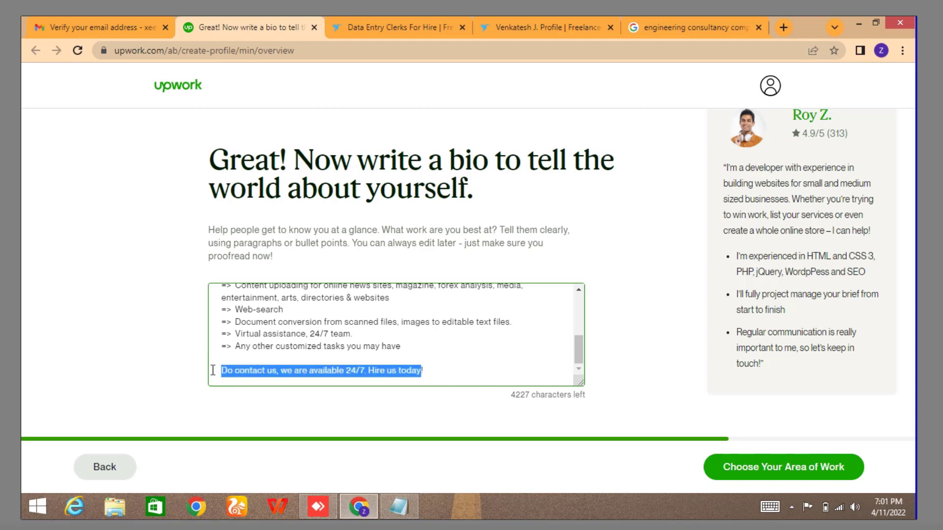
{"action": "key", "text": "BackSpace"}
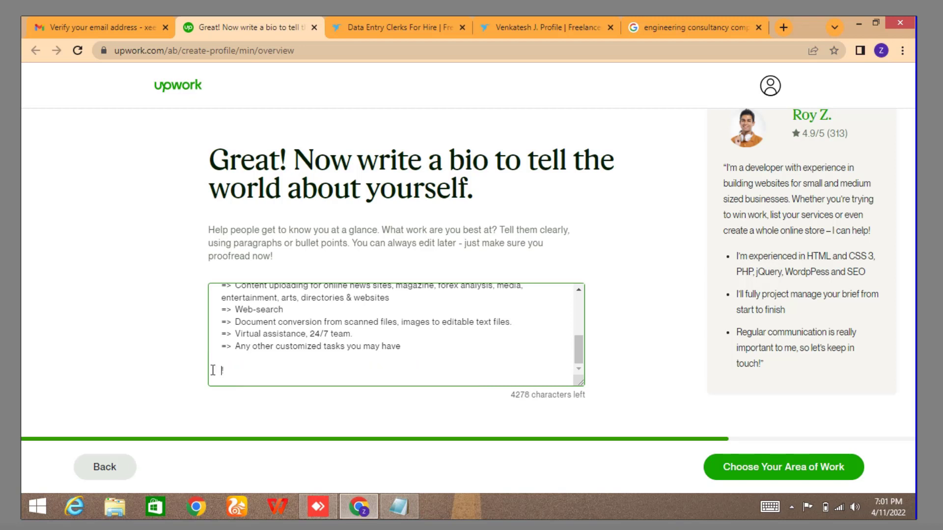
{"action": "type", "text": "Contact me before hiring!"}
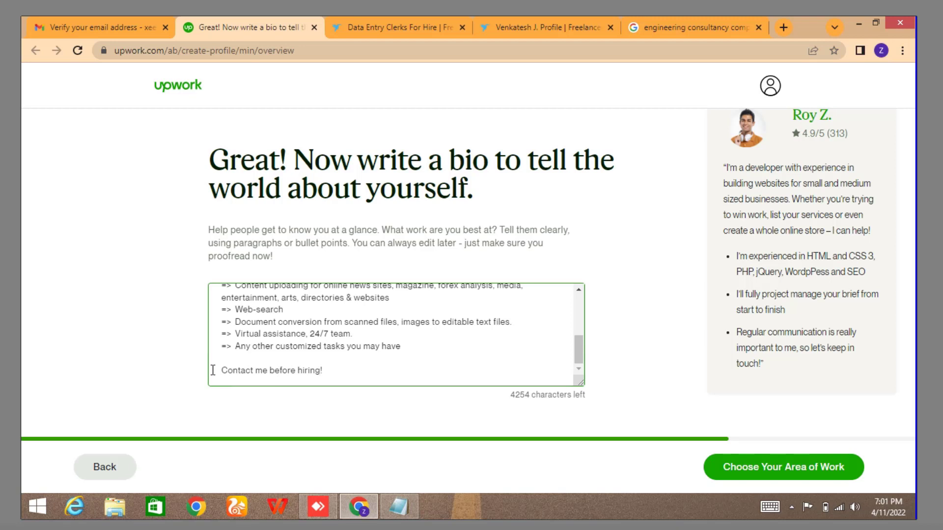
{"action": "left_click", "coordinate": [762, 468]}
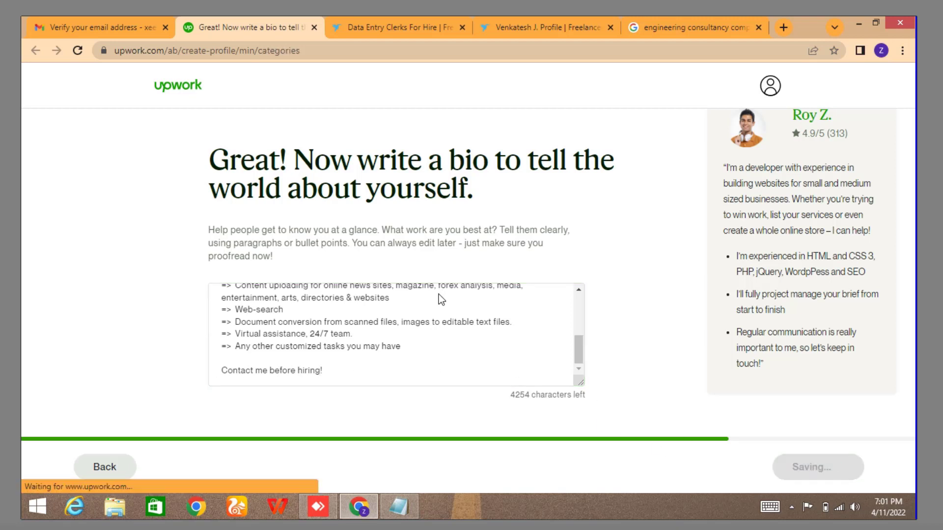
Step: Set the main service to Admin Support › Data Entry & Transcription Services
{"action": "left_click", "coordinate": [344, 289]}
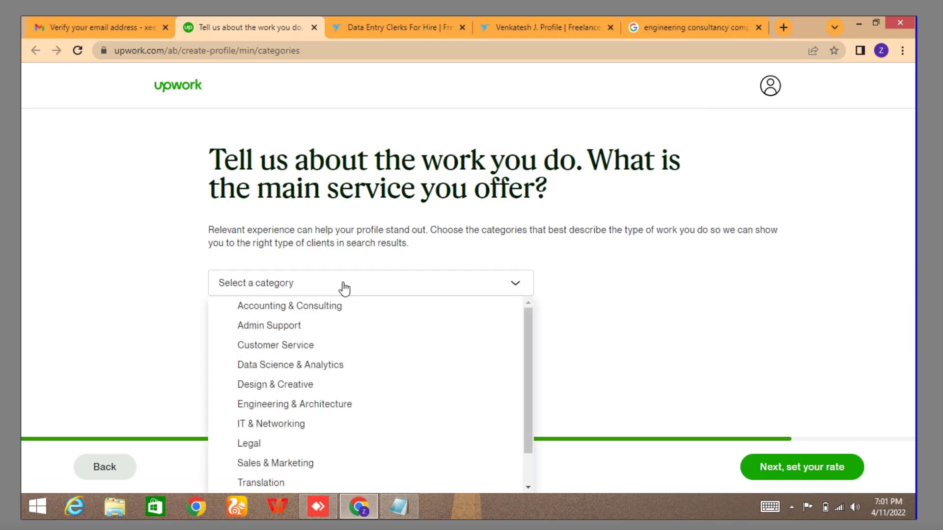
{"action": "left_click", "coordinate": [312, 329]}
{"action": "left_click", "coordinate": [351, 339]}
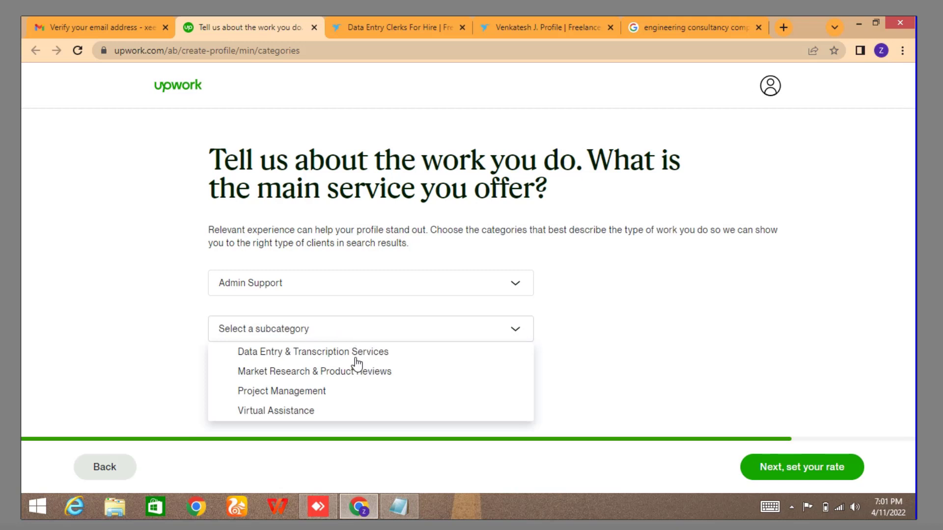
{"action": "left_click", "coordinate": [365, 355]}
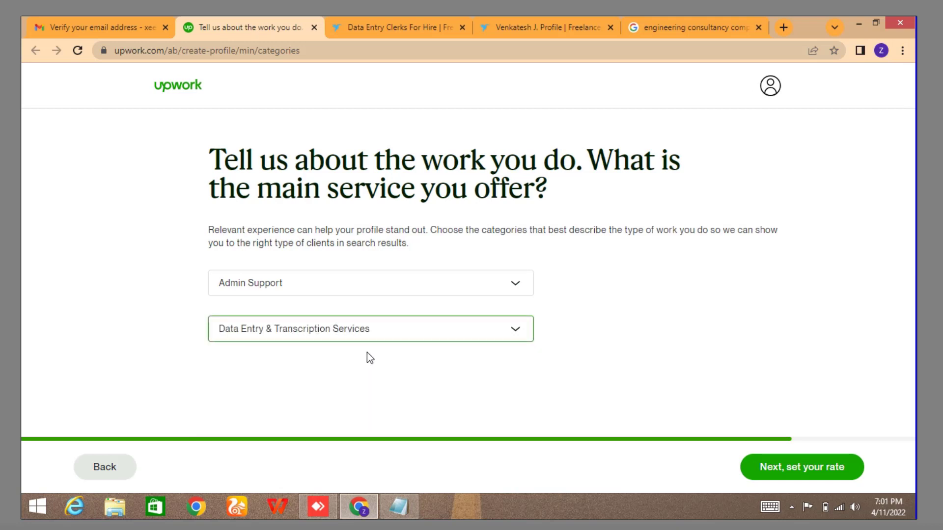
{"action": "left_click", "coordinate": [830, 469]}
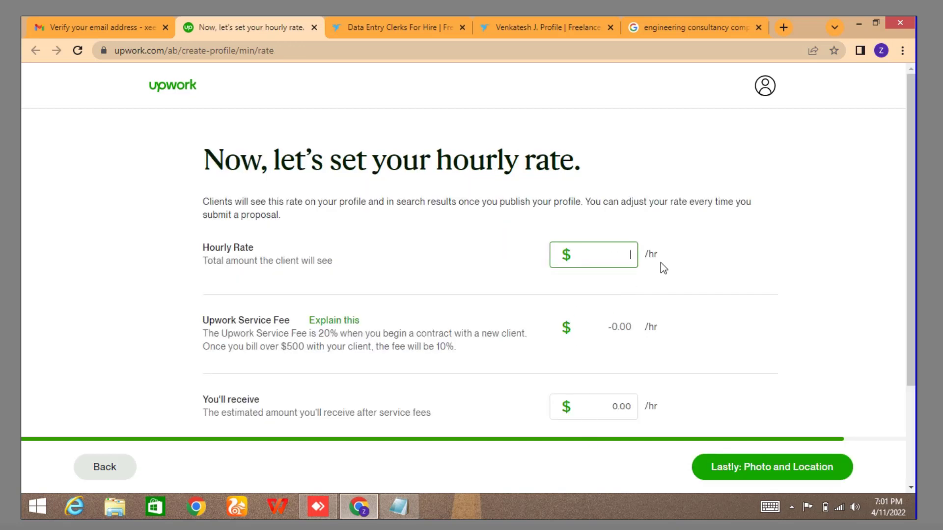
Step: Set the hourly rate to $22 and save it
{"action": "type", "text": "22"}
{"action": "scroll", "coordinate": [741, 294], "scroll_direction": "down", "scroll_amount": 3}
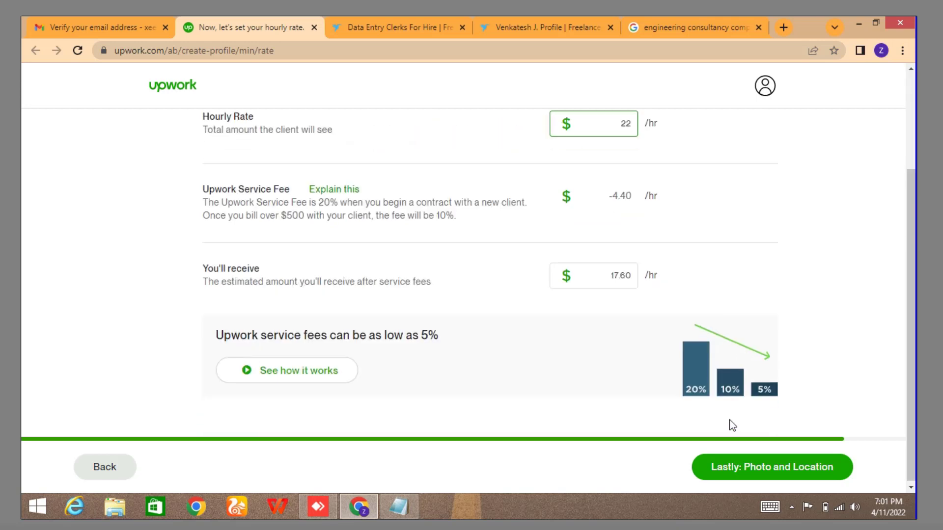
{"action": "left_click", "coordinate": [750, 463]}
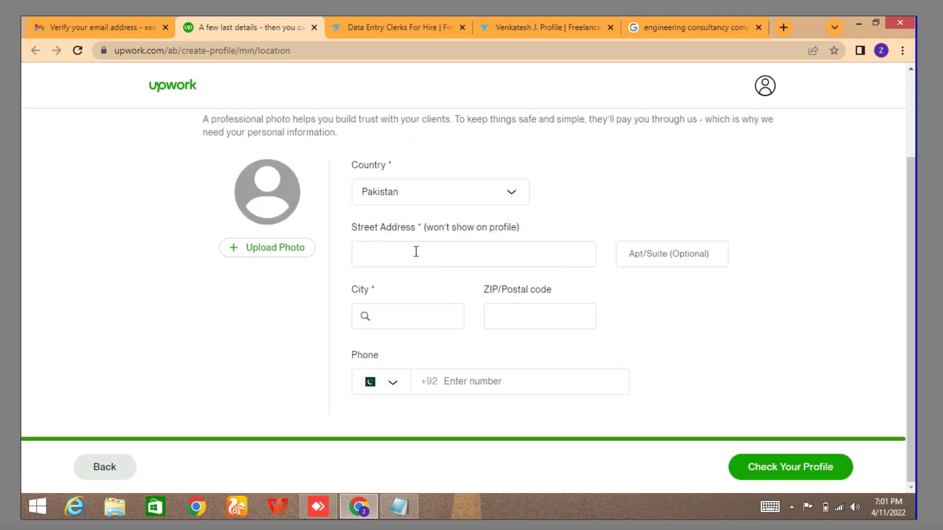
Step: Enter the phone number, pick Sadiqabad as the city, and fill in the postal code
{"action": "left_click", "coordinate": [416, 252]}
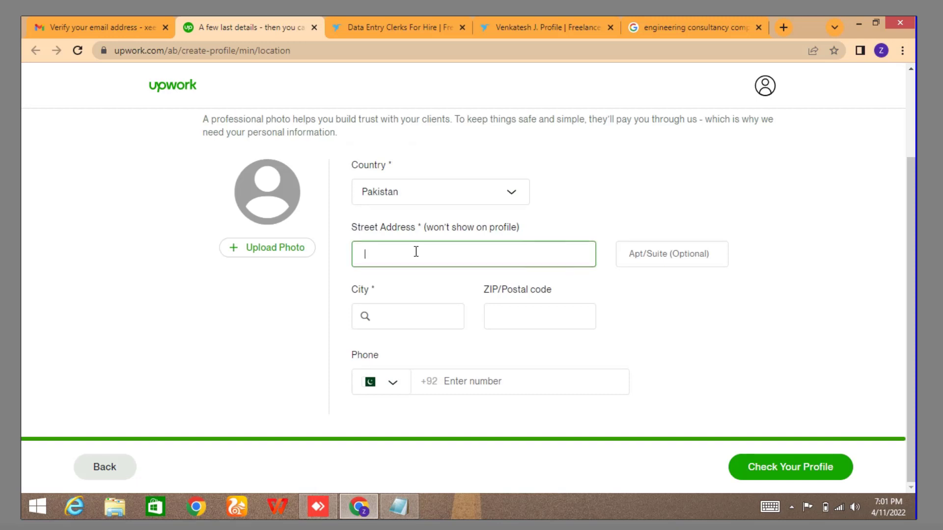
{"action": "left_click", "coordinate": [500, 384]}
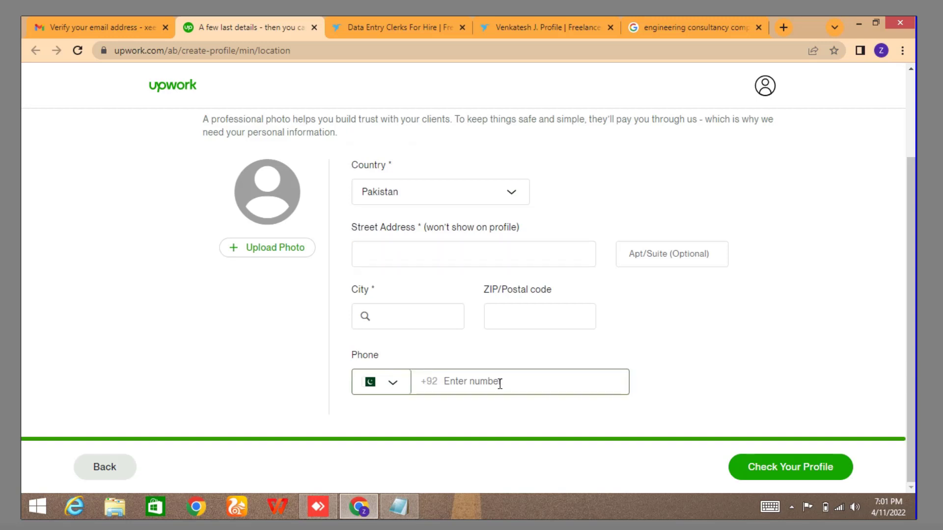
{"action": "left_click", "coordinate": [459, 316]}
{"action": "type", "text": "Sadiq"}
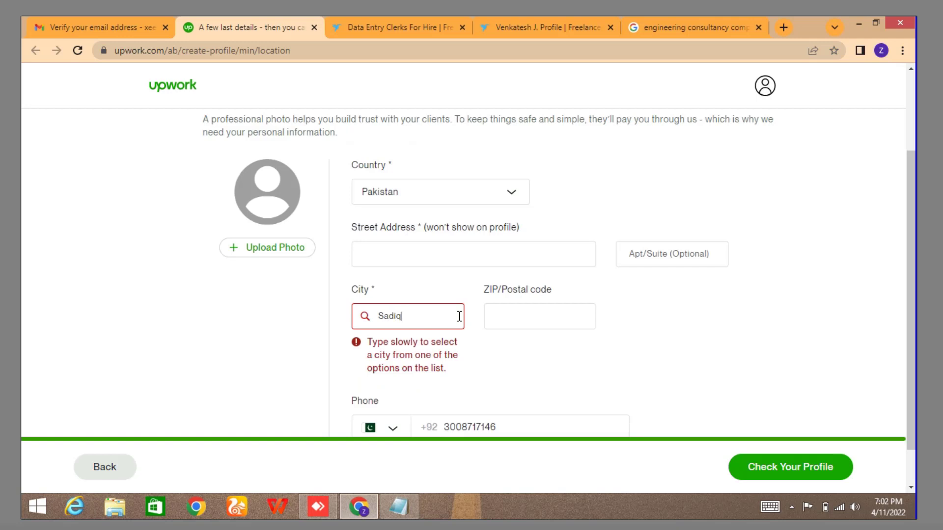
{"action": "type", "text": "A"}
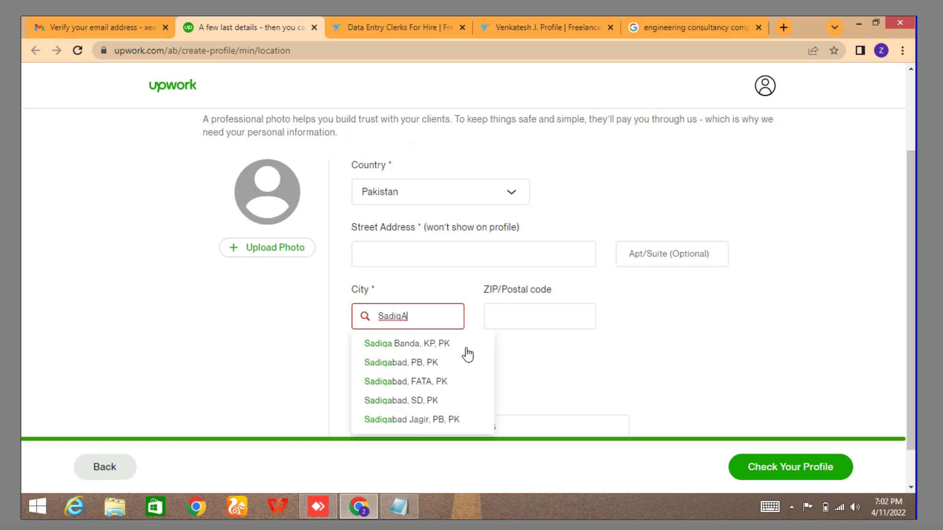
{"action": "left_click", "coordinate": [432, 362]}
{"action": "left_click", "coordinate": [667, 318]}
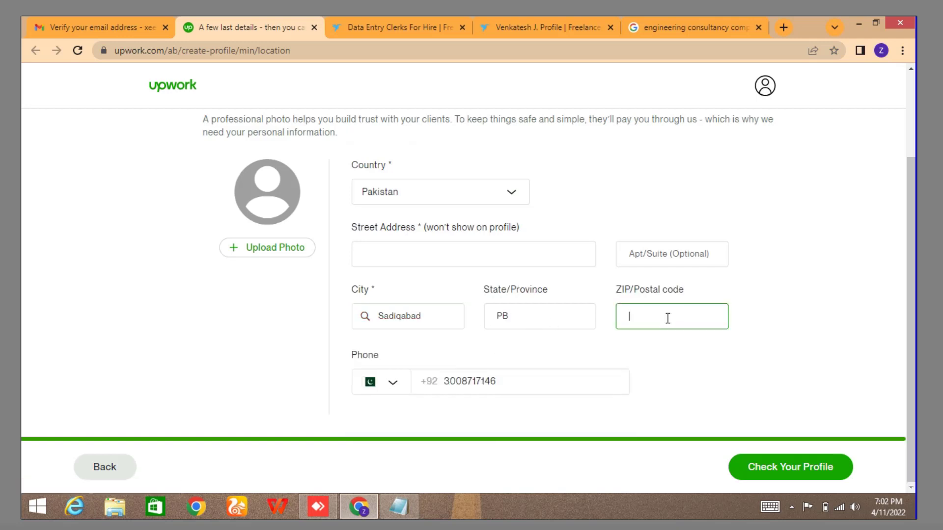
{"action": "type", "text": "64350"}
Step: Type the street address into the Street Address field
{"action": "left_click", "coordinate": [505, 251]}
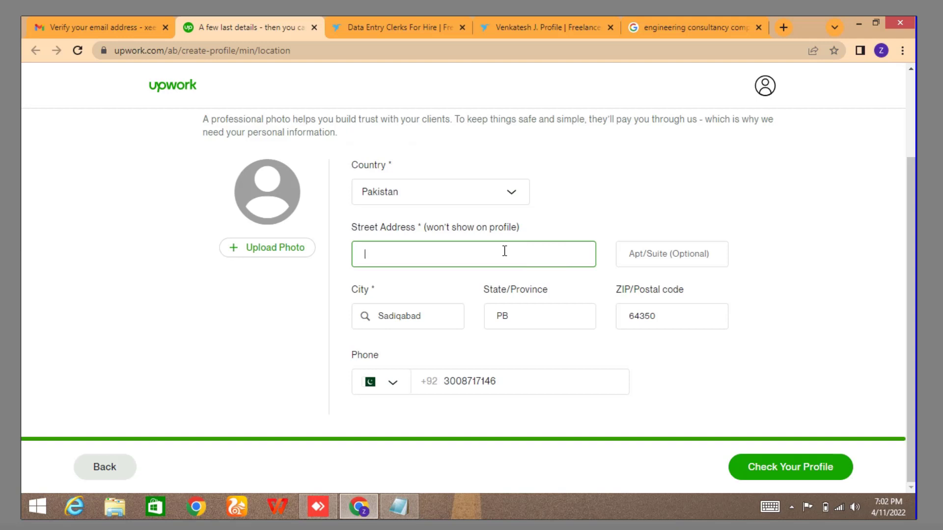
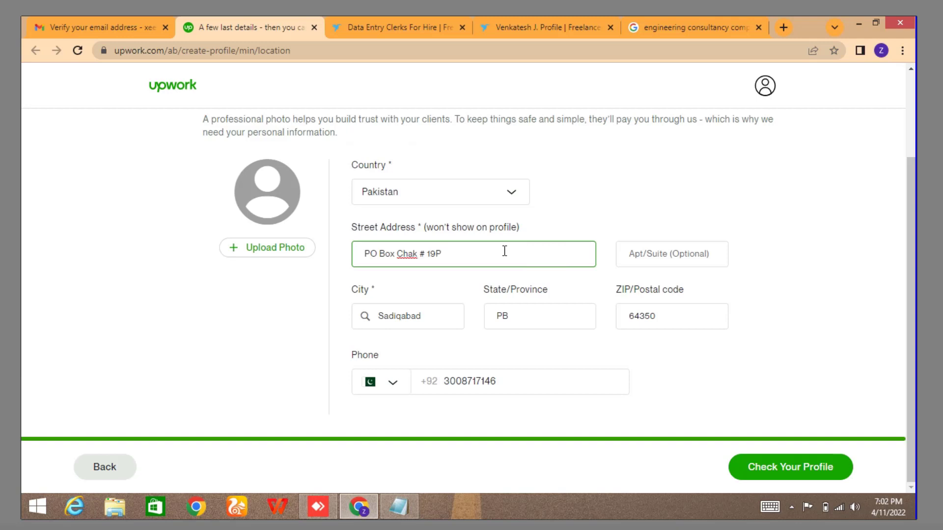
Step: Upload and crop the portrait from the Upwork Verification folder, then open the profile preview
{"action": "left_click", "coordinate": [294, 251]}
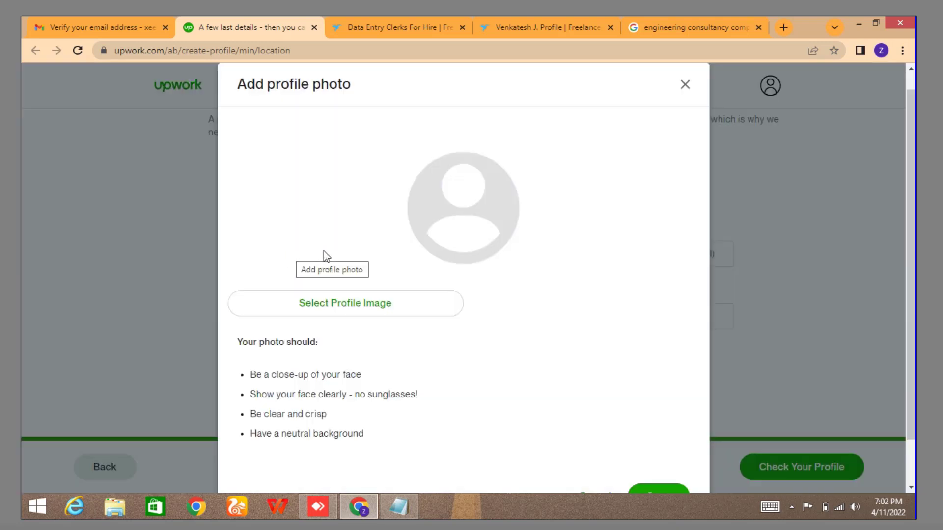
{"action": "left_click", "coordinate": [364, 308]}
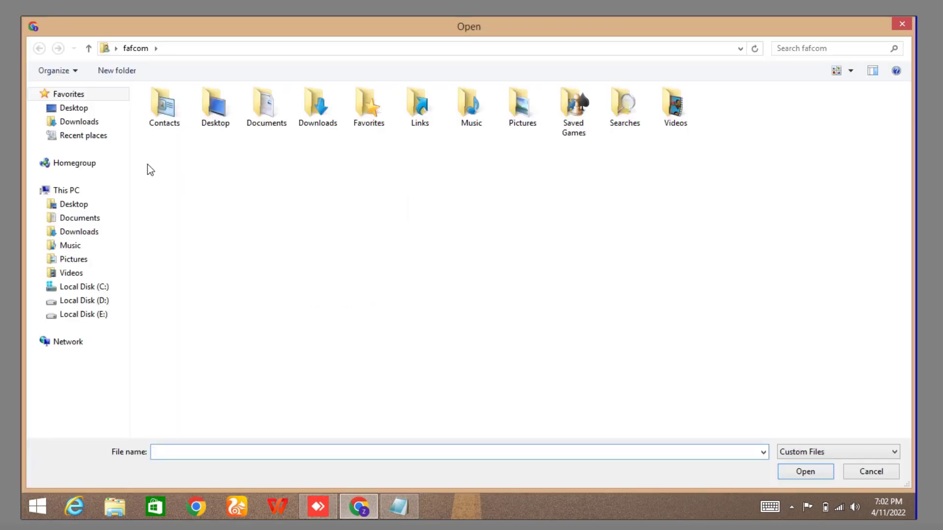
{"action": "left_click", "coordinate": [104, 110]}
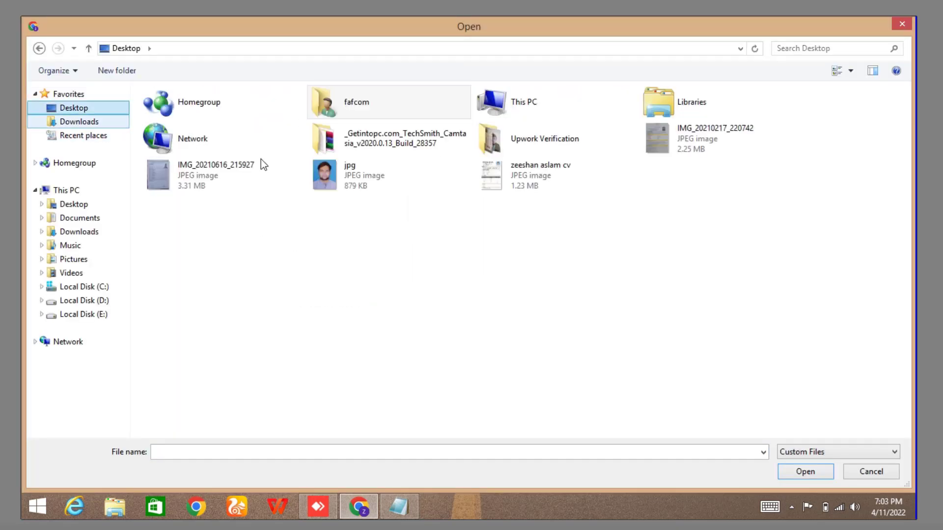
{"action": "double_click", "coordinate": [525, 139]}
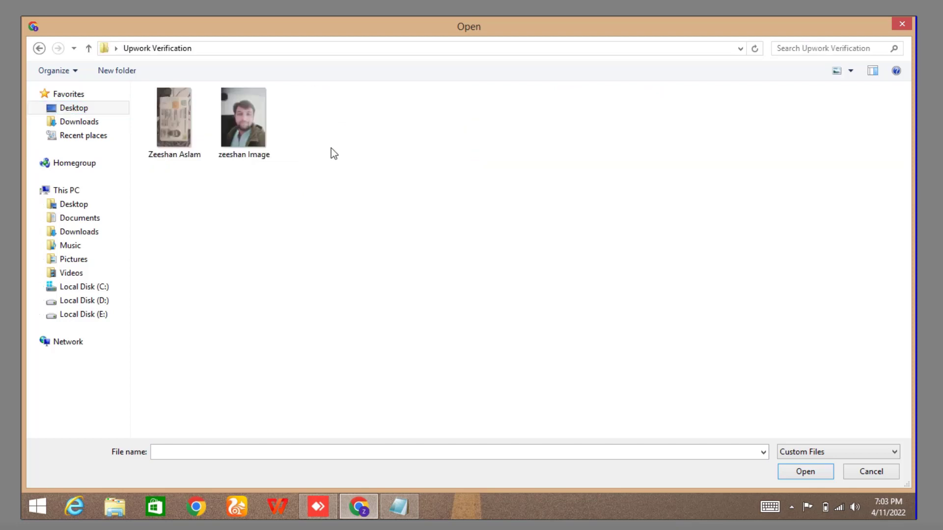
{"action": "double_click", "coordinate": [267, 138]}
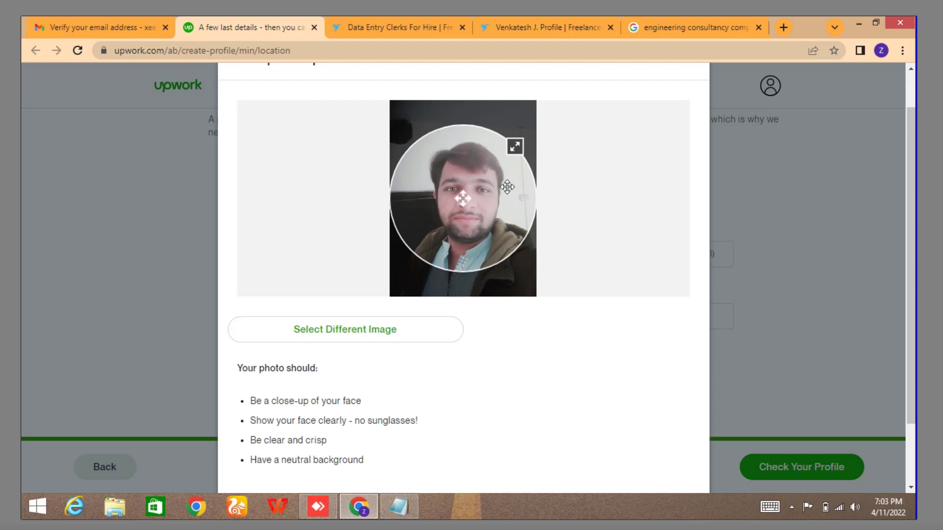
{"action": "left_click_drag", "start_coordinate": [514, 149], "coordinate": [512, 153]}
{"action": "left_click_drag", "start_coordinate": [493, 194], "coordinate": [494, 191]}
{"action": "scroll", "coordinate": [621, 406], "scroll_direction": "down", "scroll_amount": 2}
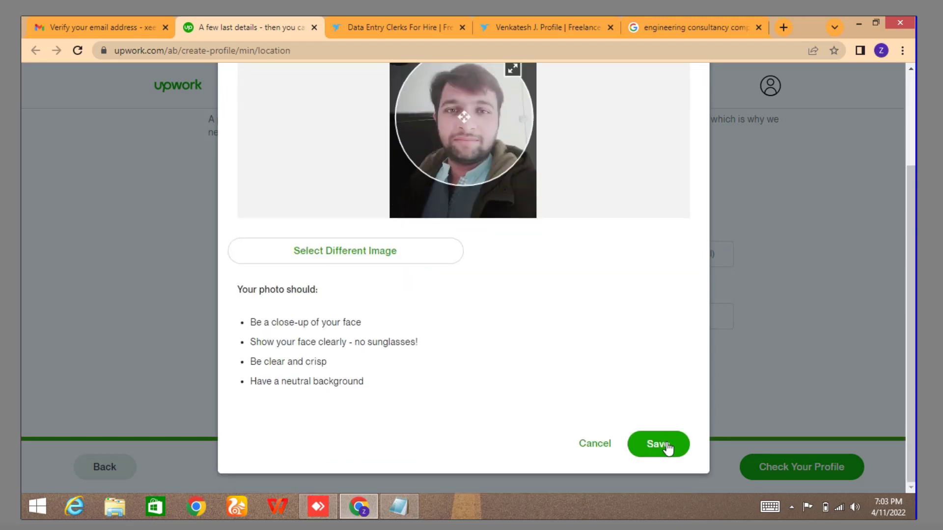
{"action": "left_click", "coordinate": [658, 444]}
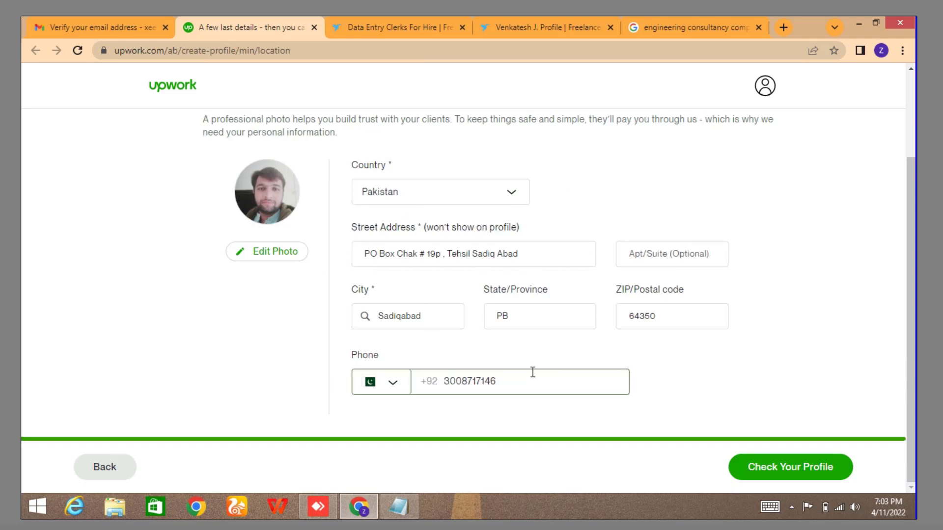
{"action": "left_click", "coordinate": [813, 474]}
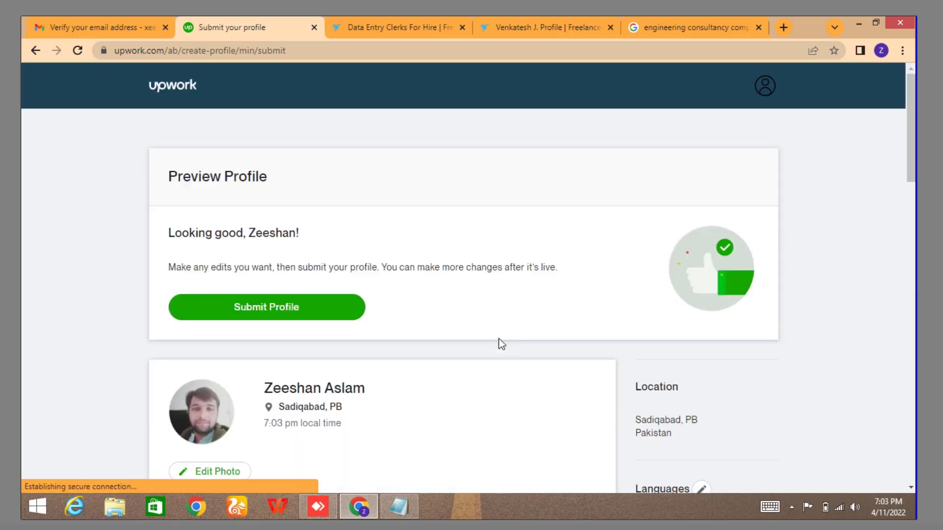
Step: Look over the rate, skills, experience and education in the preview, then submit the profile
{"action": "scroll", "coordinate": [501, 343], "scroll_direction": "down", "scroll_amount": 13}
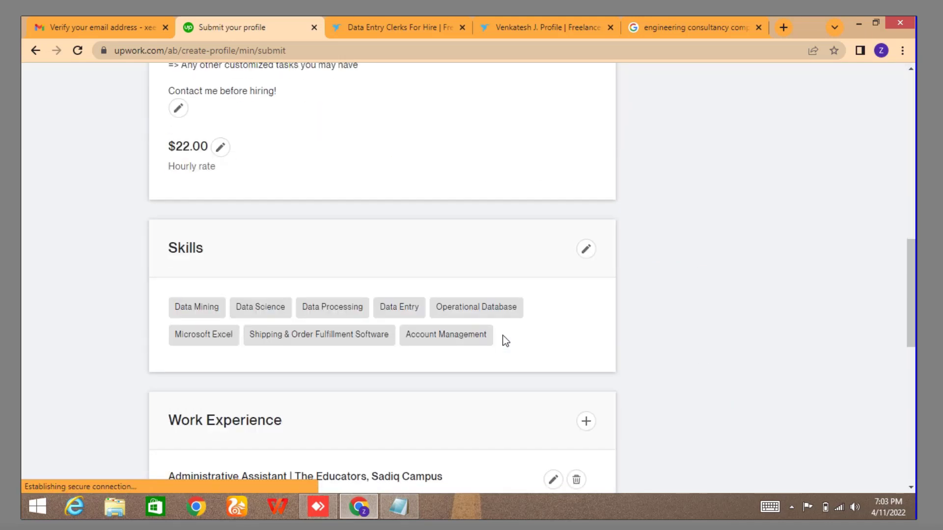
{"action": "scroll", "coordinate": [505, 340], "scroll_direction": "down", "scroll_amount": 10}
{"action": "scroll", "coordinate": [506, 339], "scroll_direction": "up", "scroll_amount": 7}
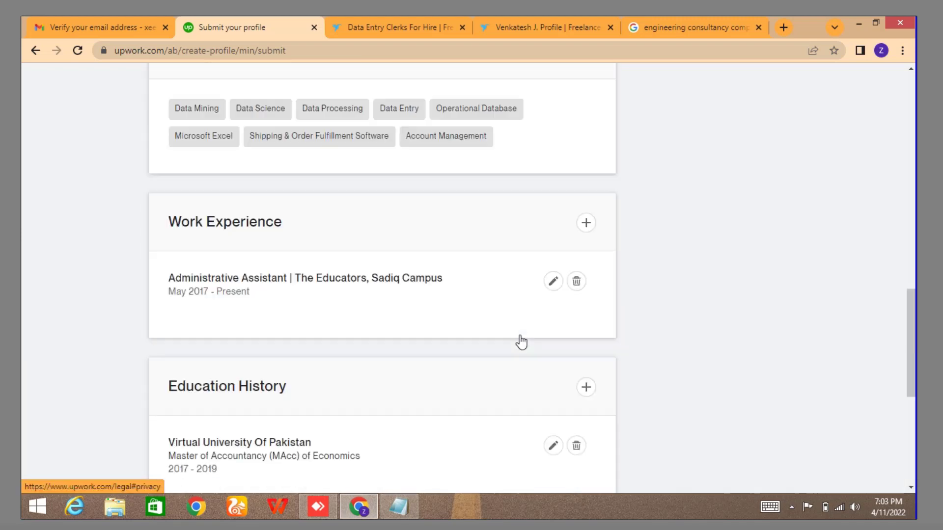
{"action": "scroll", "coordinate": [520, 339], "scroll_direction": "up", "scroll_amount": 14}
{"action": "scroll", "coordinate": [526, 317], "scroll_direction": "down", "scroll_amount": 11}
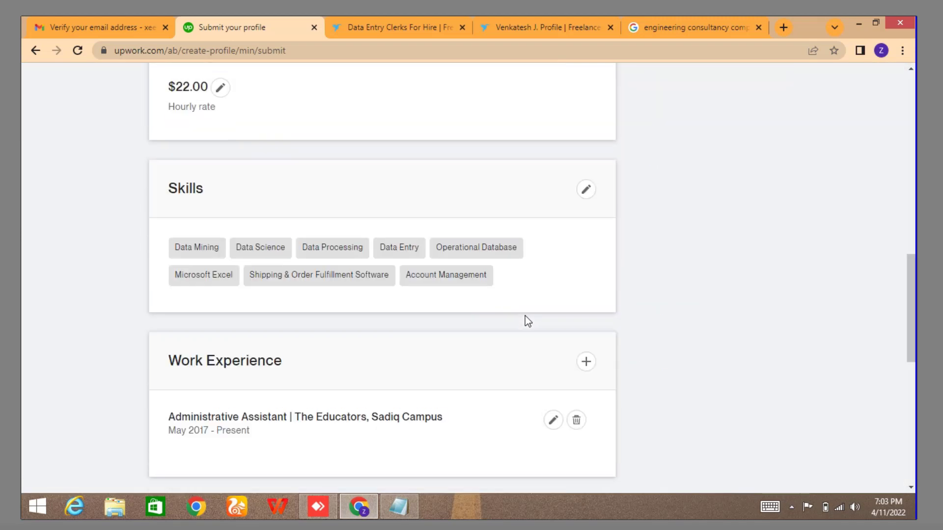
{"action": "scroll", "coordinate": [526, 319], "scroll_direction": "down", "scroll_amount": 10}
{"action": "left_click", "coordinate": [562, 213]}
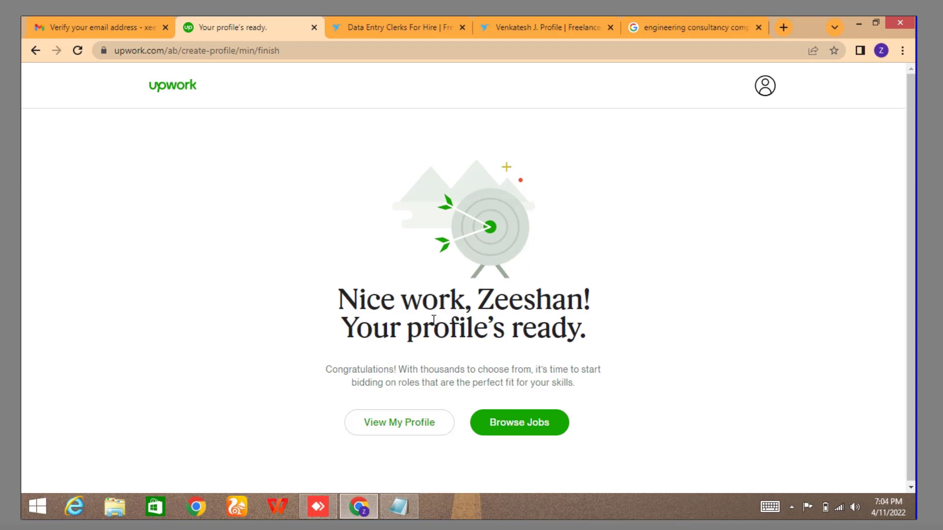
Step: Open the newly published profile from the confirmation page, then go to the Data Entry Clerks For Hire tab
{"action": "left_click_drag", "start_coordinate": [337, 301], "coordinate": [600, 385]}
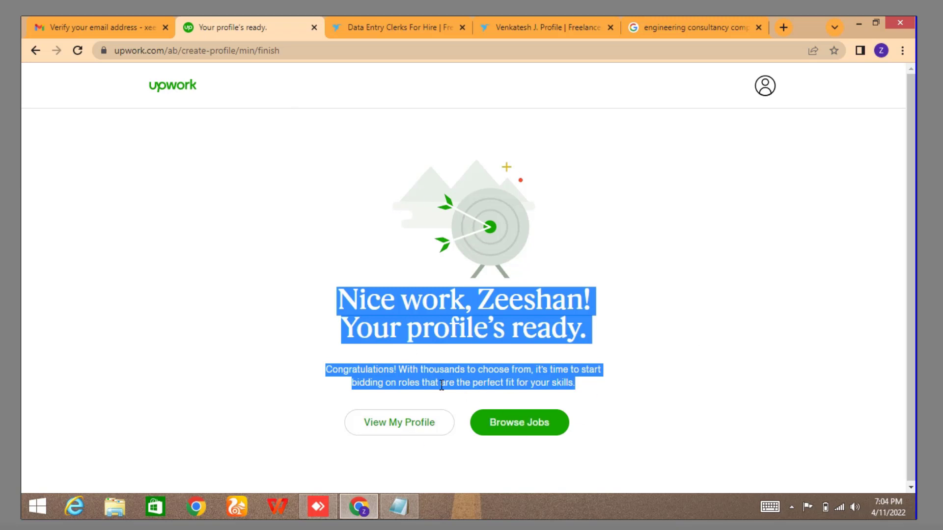
{"action": "left_click", "coordinate": [402, 421]}
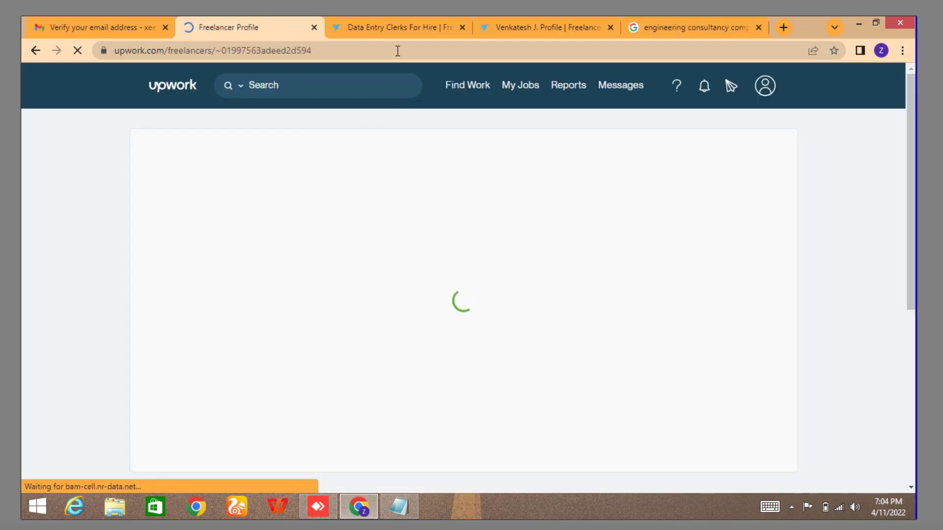
{"action": "left_click", "coordinate": [405, 26]}
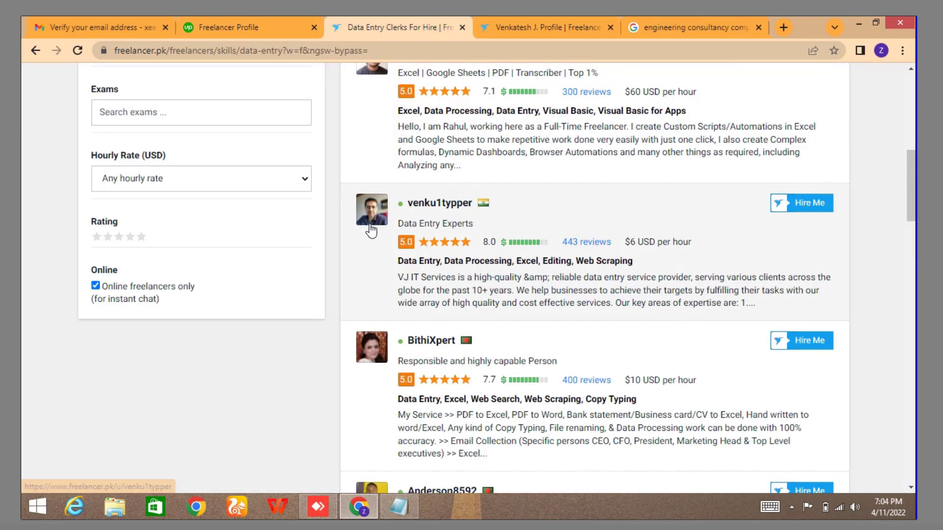
Step: Glance over the Freelancer.pk data-entry listings, then return to the Upwork profile tab
{"action": "scroll", "coordinate": [455, 333], "scroll_direction": "up", "scroll_amount": 5}
{"action": "scroll", "coordinate": [454, 333], "scroll_direction": "up", "scroll_amount": 4}
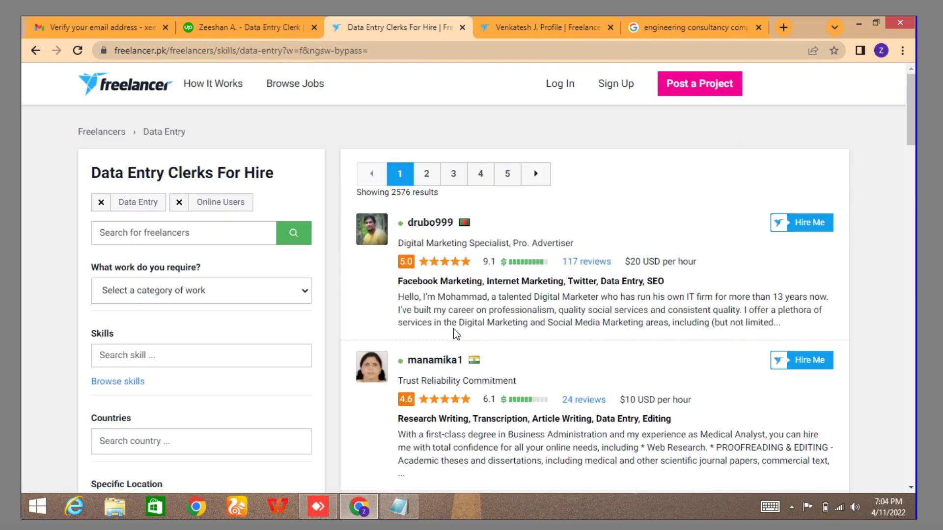
{"action": "scroll", "coordinate": [456, 334], "scroll_direction": "down", "scroll_amount": 18}
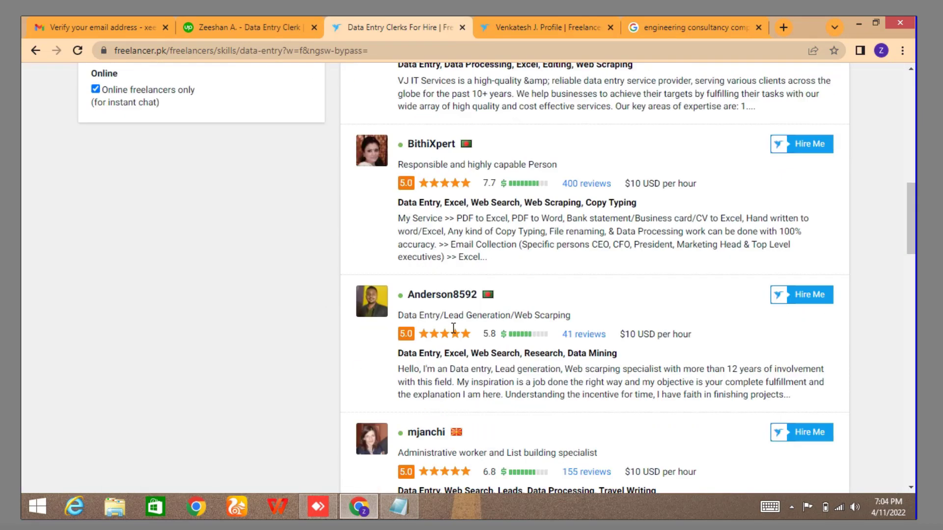
{"action": "scroll", "coordinate": [453, 328], "scroll_direction": "down", "scroll_amount": 5}
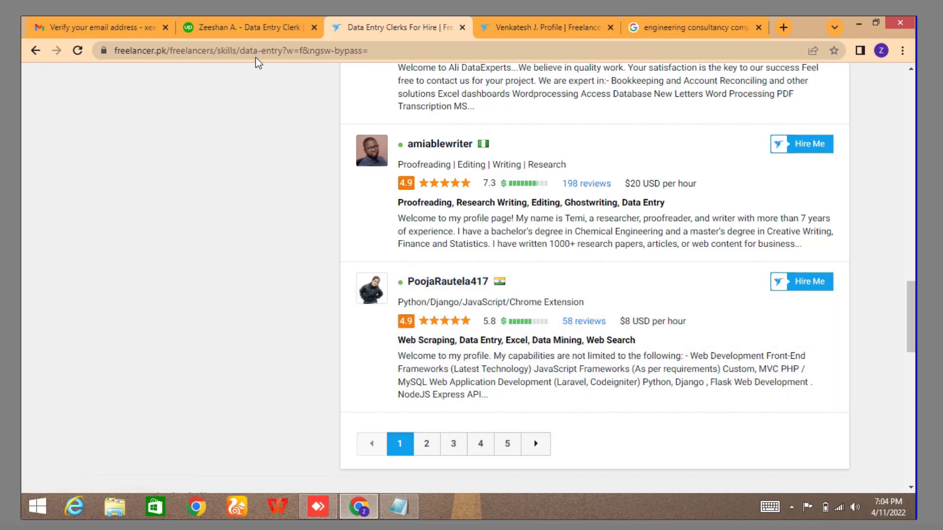
{"action": "left_click", "coordinate": [252, 29]}
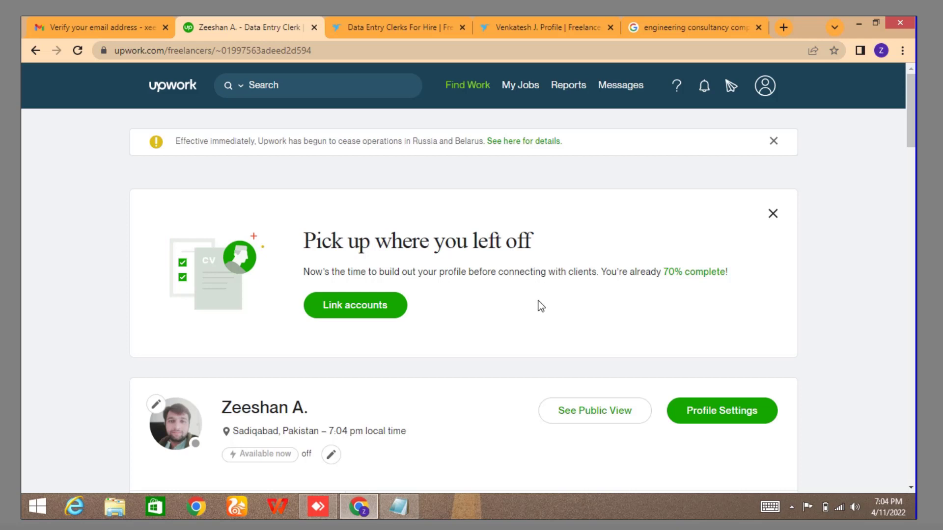
Step: Scroll through the Upwork profile with its $22.00/hr Data Entry Clerk title
{"action": "scroll", "coordinate": [541, 307], "scroll_direction": "down", "scroll_amount": 3}
{"action": "scroll", "coordinate": [541, 305], "scroll_direction": "down", "scroll_amount": 3}
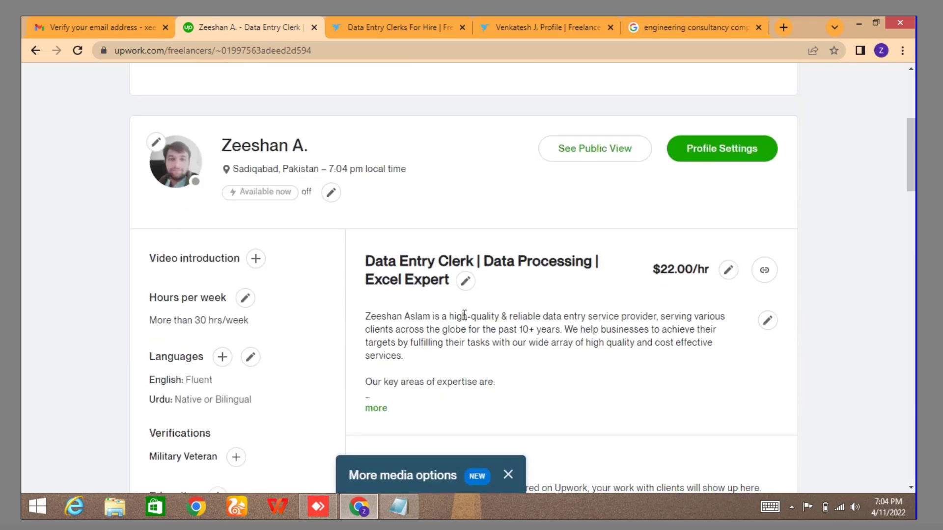
{"action": "scroll", "coordinate": [494, 349], "scroll_direction": "down", "scroll_amount": 6}
{"action": "scroll", "coordinate": [494, 350], "scroll_direction": "down", "scroll_amount": 8}
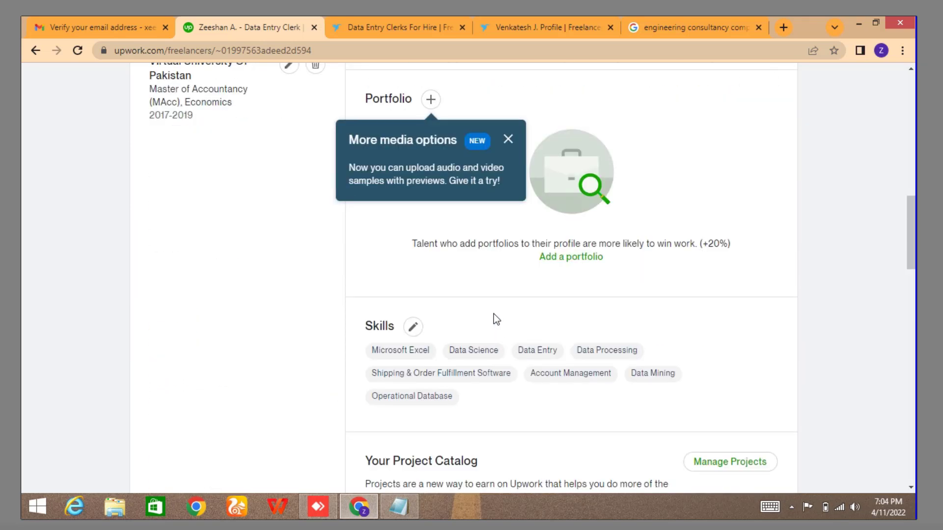
{"action": "scroll", "coordinate": [495, 314], "scroll_direction": "down", "scroll_amount": 18}
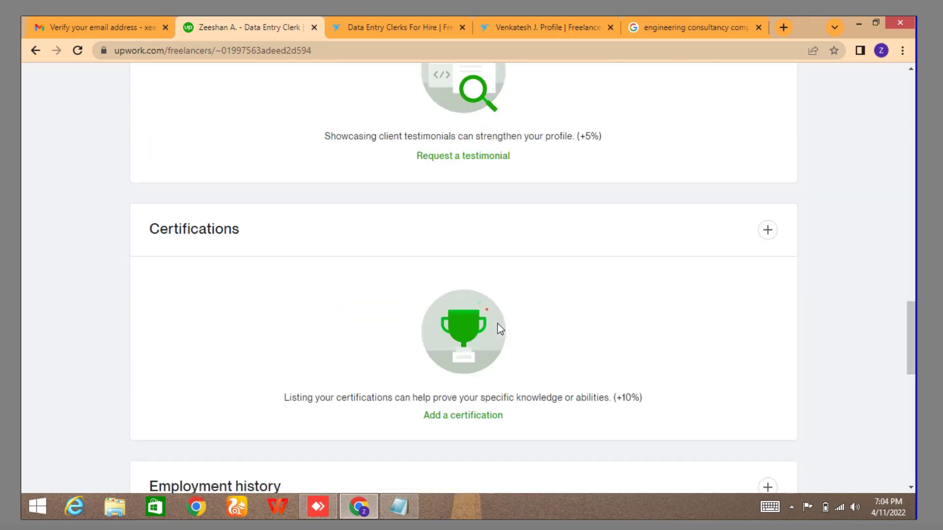
{"action": "scroll", "coordinate": [497, 323], "scroll_direction": "down", "scroll_amount": 3}
{"action": "scroll", "coordinate": [498, 324], "scroll_direction": "up", "scroll_amount": 15}
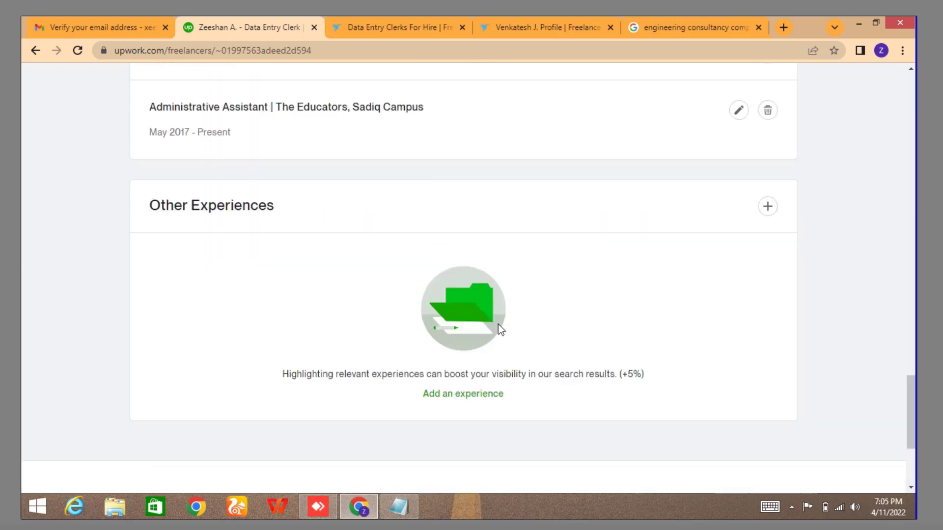
{"action": "scroll", "coordinate": [500, 321], "scroll_direction": "up", "scroll_amount": 20}
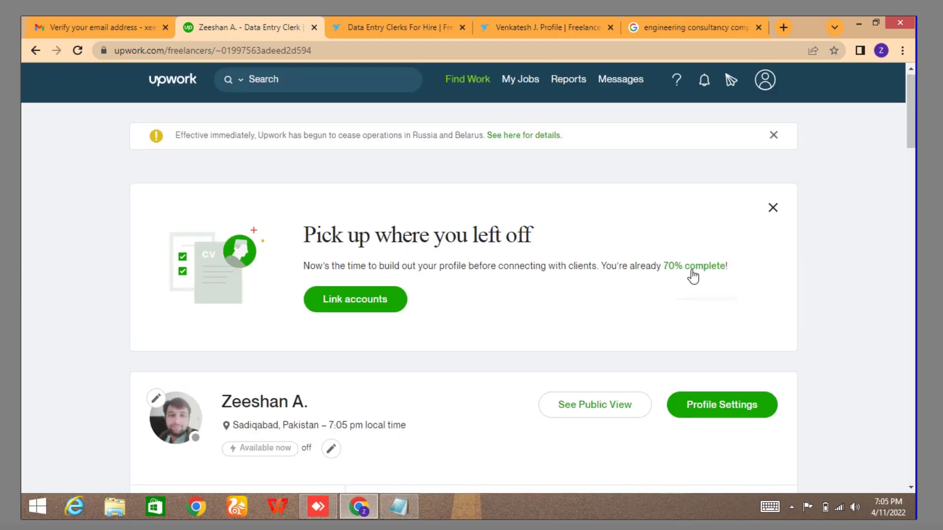
{"action": "scroll", "coordinate": [501, 307], "scroll_direction": "down", "scroll_amount": 3}
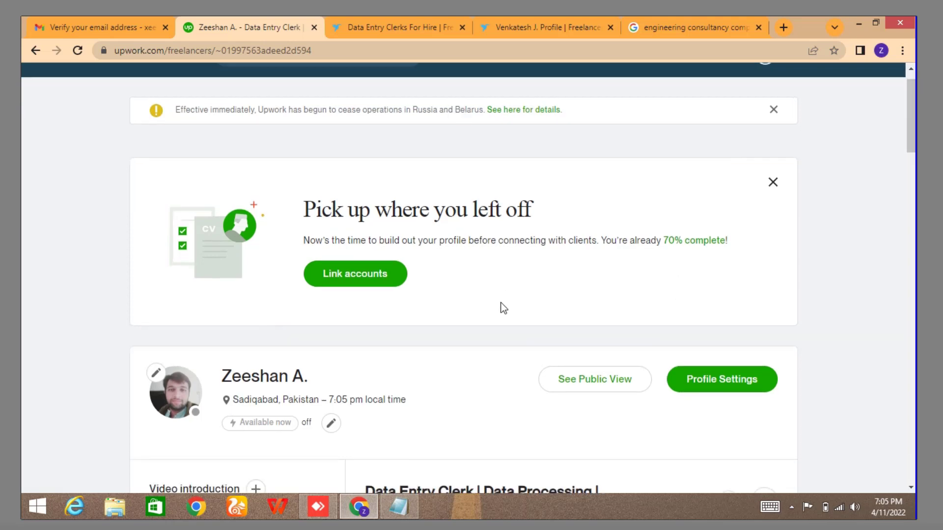
Step: Close the Freelancer.pk listings tab and the other freelancer's profile tab
{"action": "left_click", "coordinate": [438, 30]}
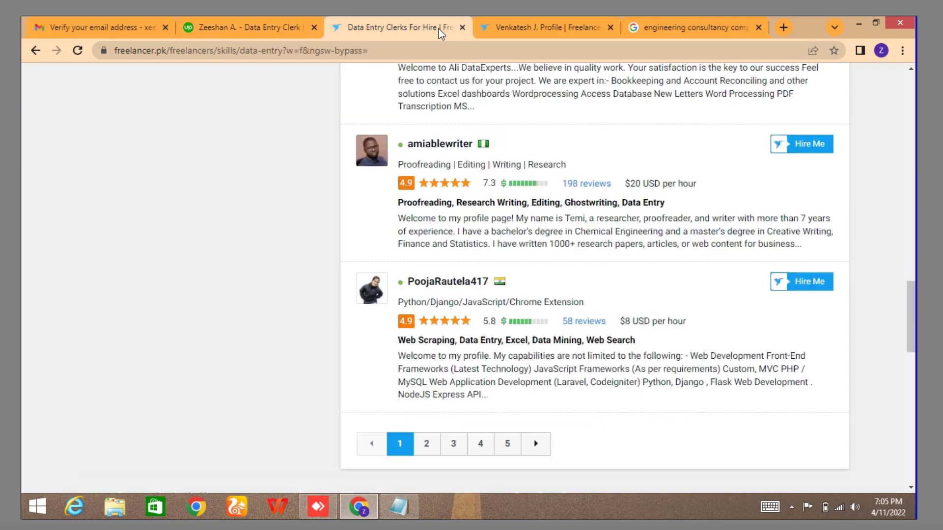
{"action": "key", "text": "ctrl+w"}
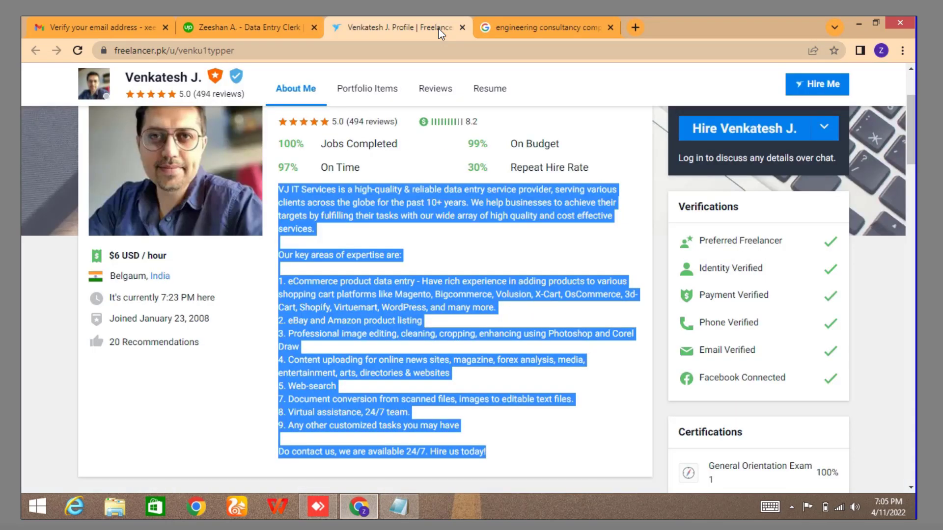
{"action": "key", "text": "ctrl+w"}
{"action": "key", "text": "ctrl+w"}
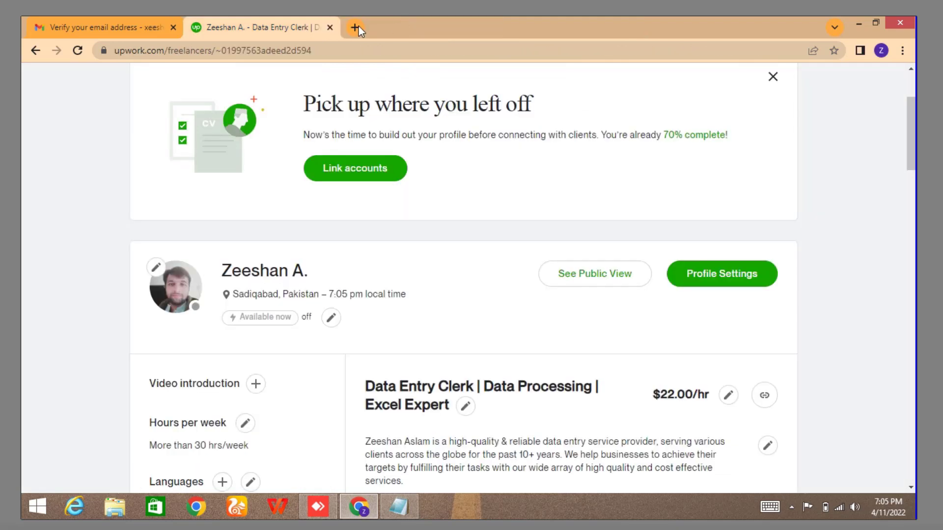
Step: Search Google for 'twitter' in a new tab and open the official Twitter result
{"action": "left_click", "coordinate": [361, 25]}
{"action": "type", "text": "t"}
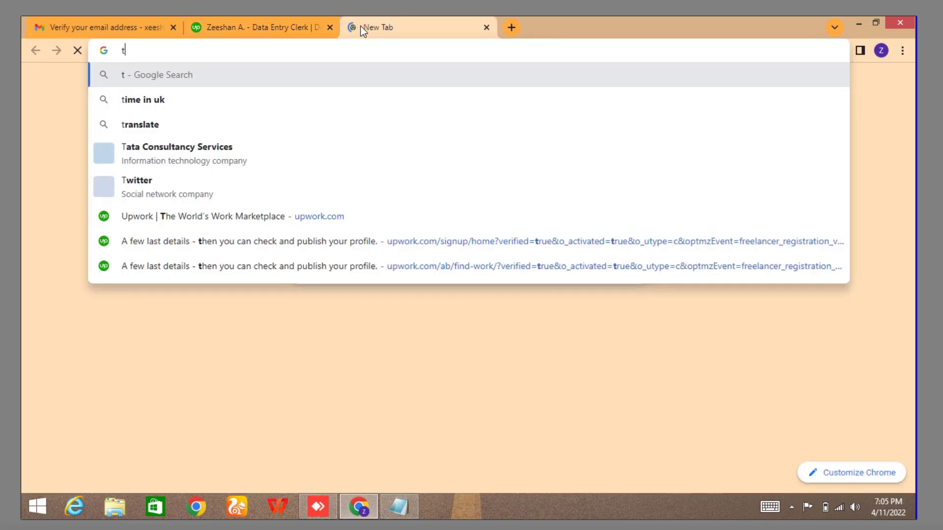
{"action": "type", "text": "witter"}
{"action": "key", "text": "Return"}
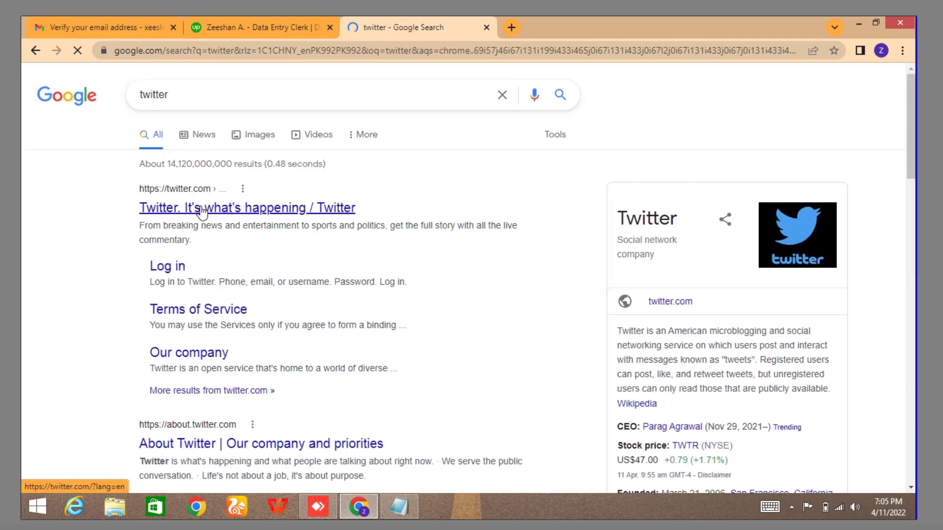
{"action": "left_click", "coordinate": [203, 210]}
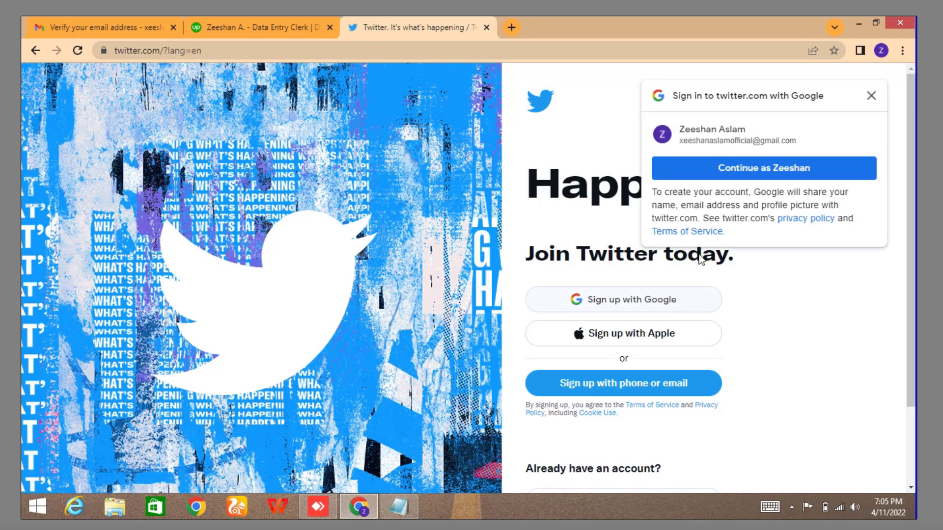
{"action": "left_click", "coordinate": [739, 170]}
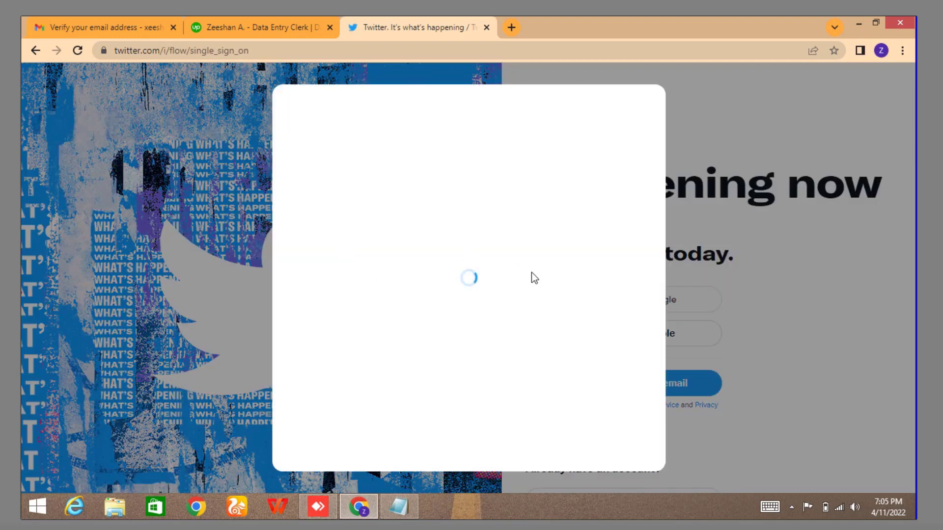
{"action": "left_click", "coordinate": [411, 229]}
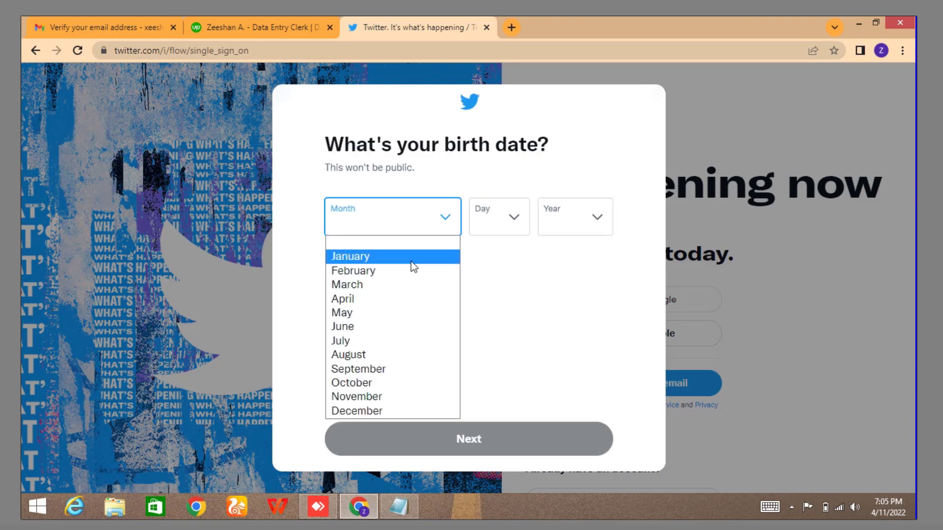
{"action": "left_click", "coordinate": [413, 285]}
{"action": "left_click", "coordinate": [481, 229]}
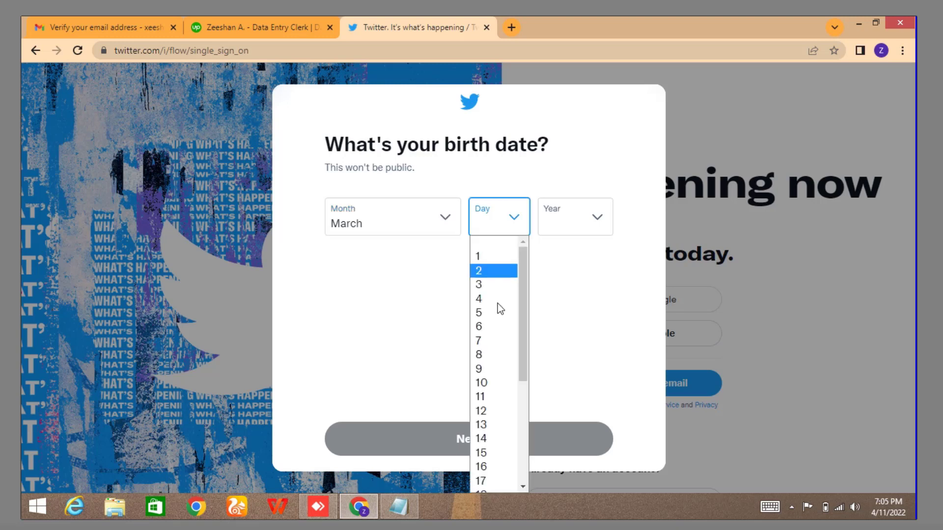
{"action": "scroll", "coordinate": [494, 431], "scroll_direction": "down", "scroll_amount": 3}
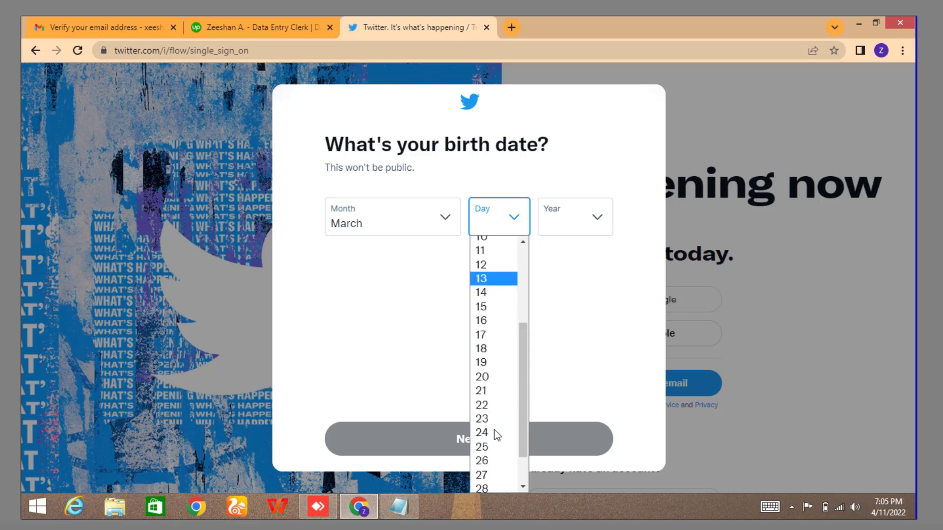
{"action": "scroll", "coordinate": [494, 429], "scroll_direction": "down", "scroll_amount": 2}
{"action": "left_click", "coordinate": [490, 414]}
{"action": "left_click", "coordinate": [544, 219]}
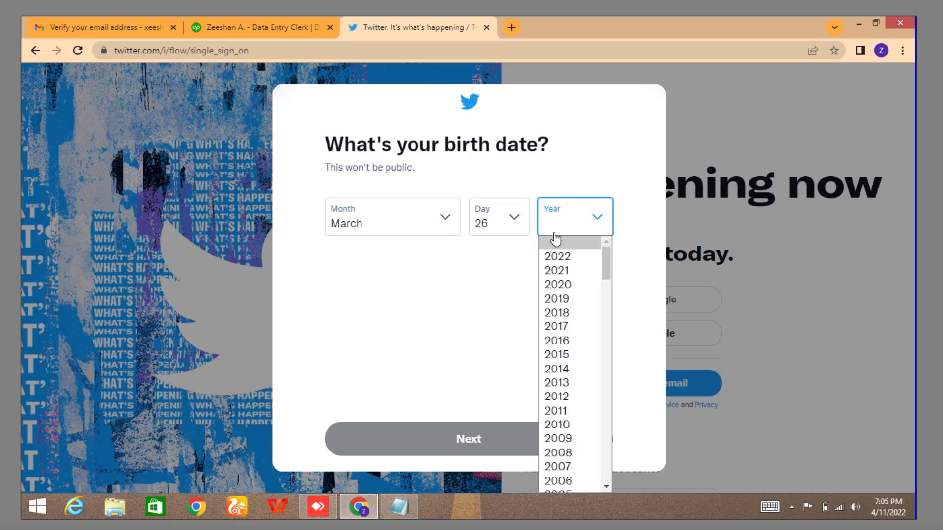
{"action": "scroll", "coordinate": [570, 378], "scroll_direction": "down", "scroll_amount": 10}
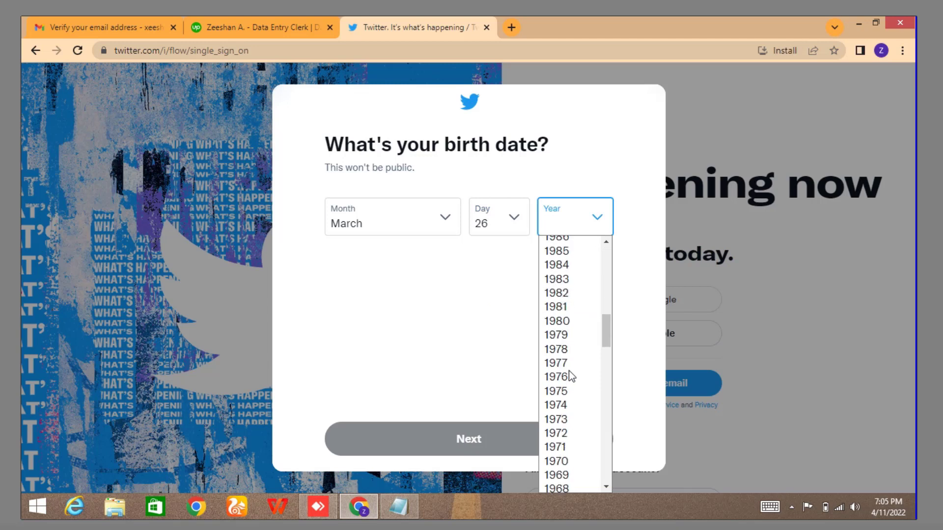
{"action": "scroll", "coordinate": [564, 347], "scroll_direction": "up", "scroll_amount": 3}
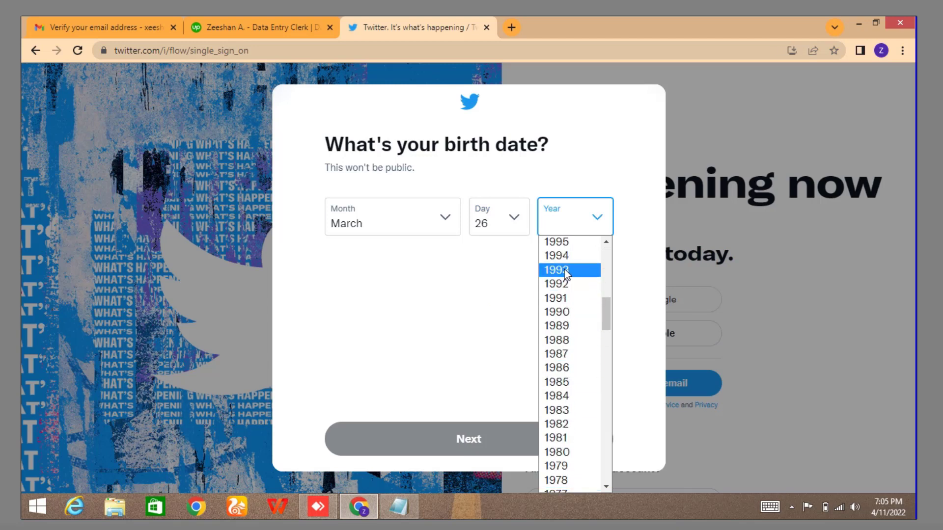
{"action": "scroll", "coordinate": [564, 269], "scroll_direction": "up", "scroll_amount": 3}
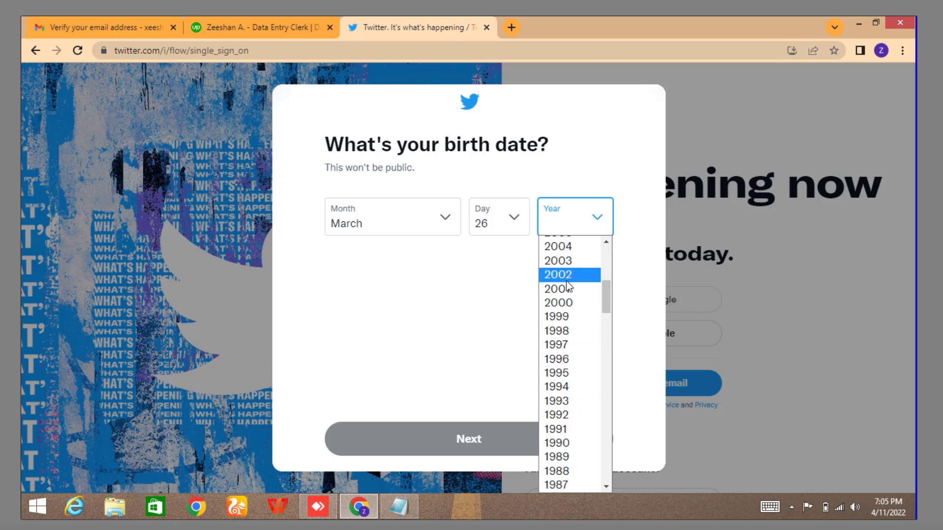
{"action": "left_click", "coordinate": [565, 316]}
{"action": "left_click", "coordinate": [478, 439]}
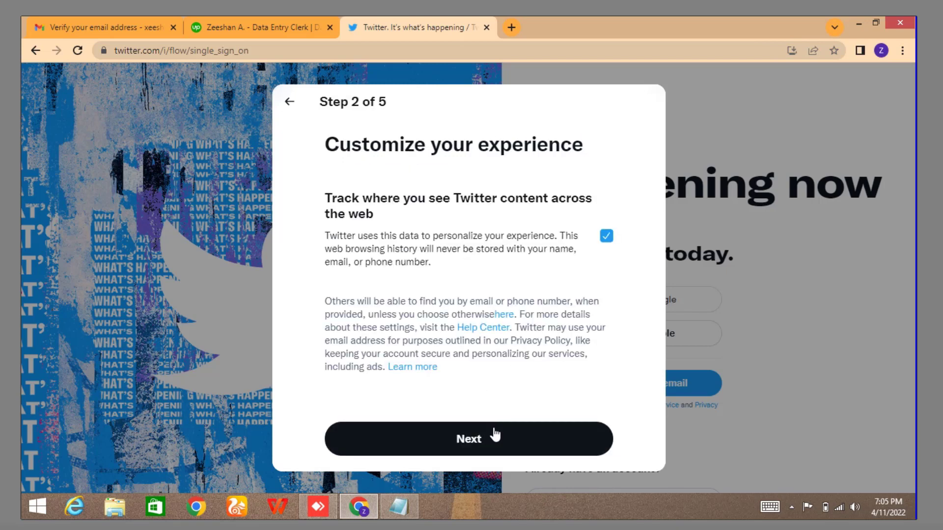
Step: Accept the experience settings, submit a phone number for a verification code, then return to Upwork
{"action": "left_click", "coordinate": [494, 440]}
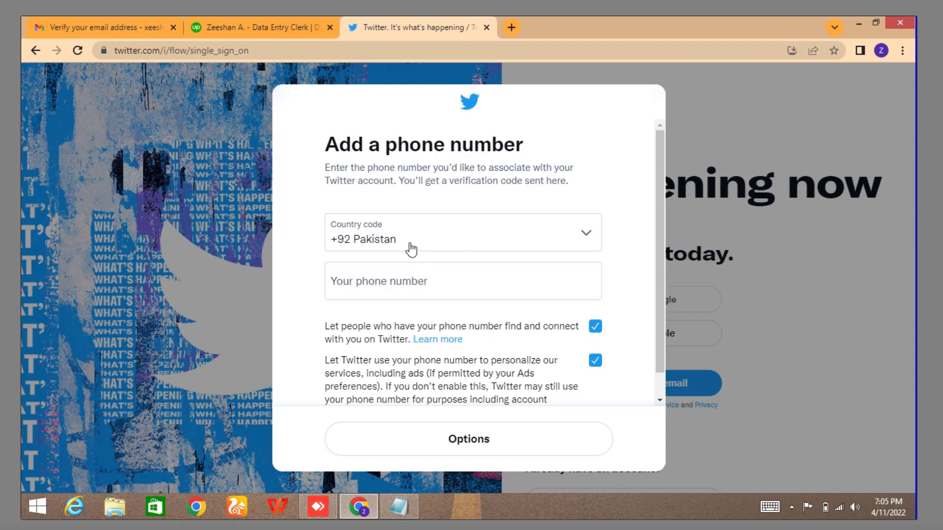
{"action": "left_click", "coordinate": [464, 287]}
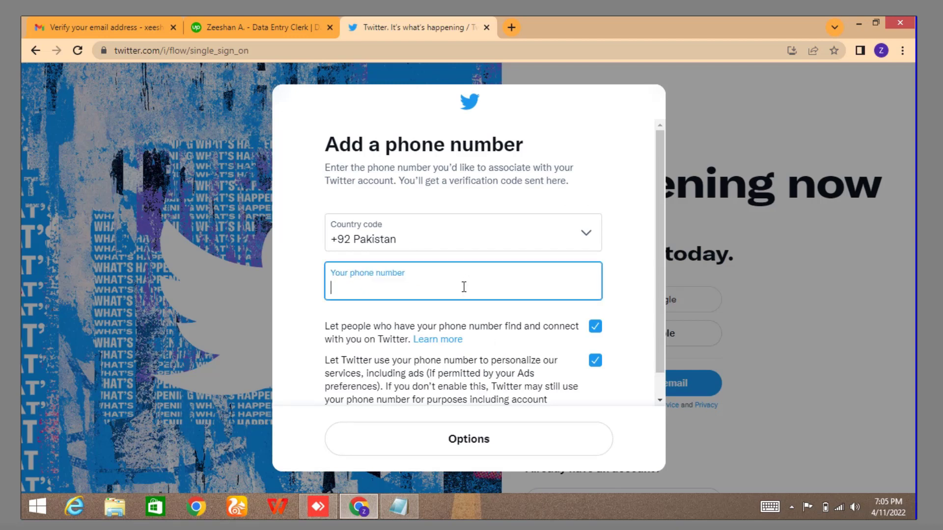
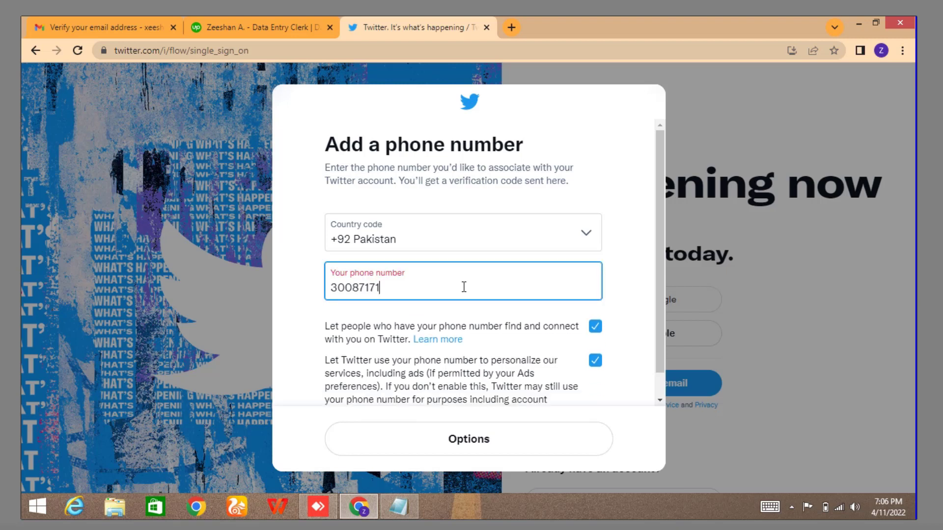
{"action": "scroll", "coordinate": [529, 402], "scroll_direction": "down", "scroll_amount": 1}
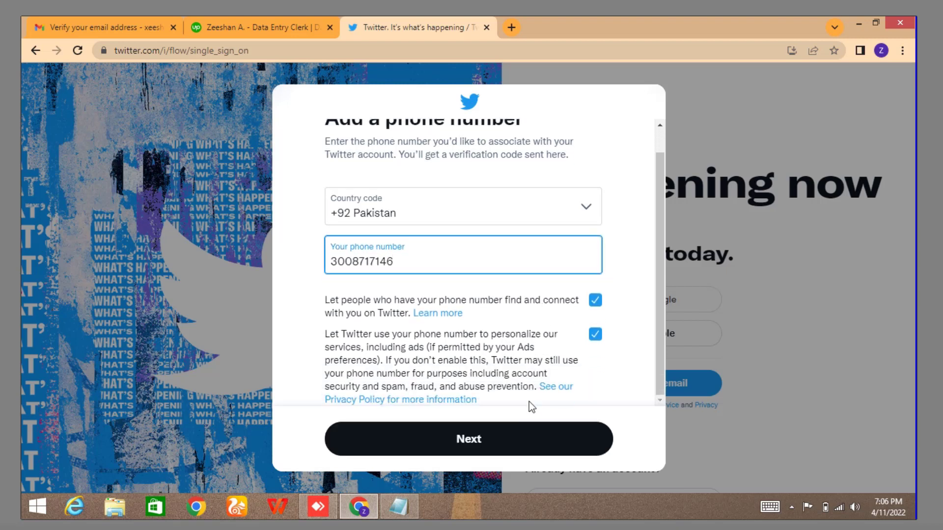
{"action": "left_click", "coordinate": [514, 432]}
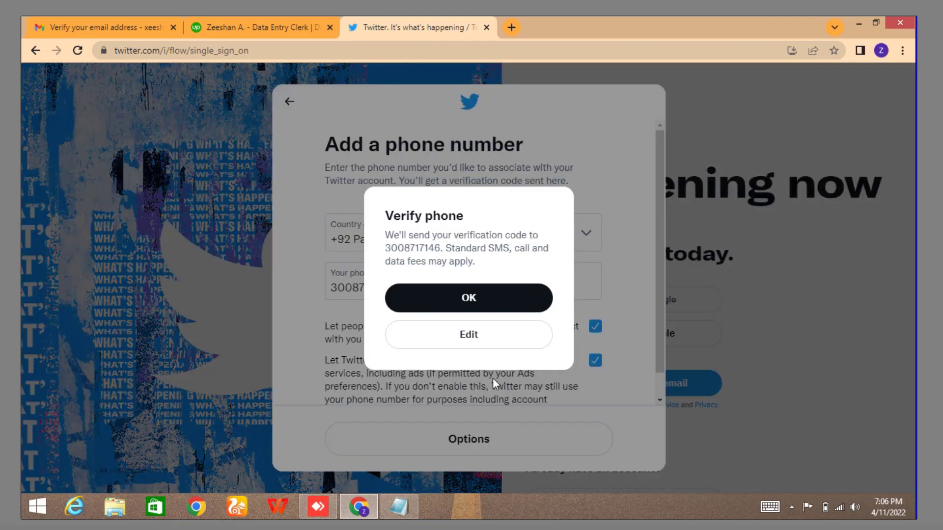
{"action": "left_click", "coordinate": [505, 308]}
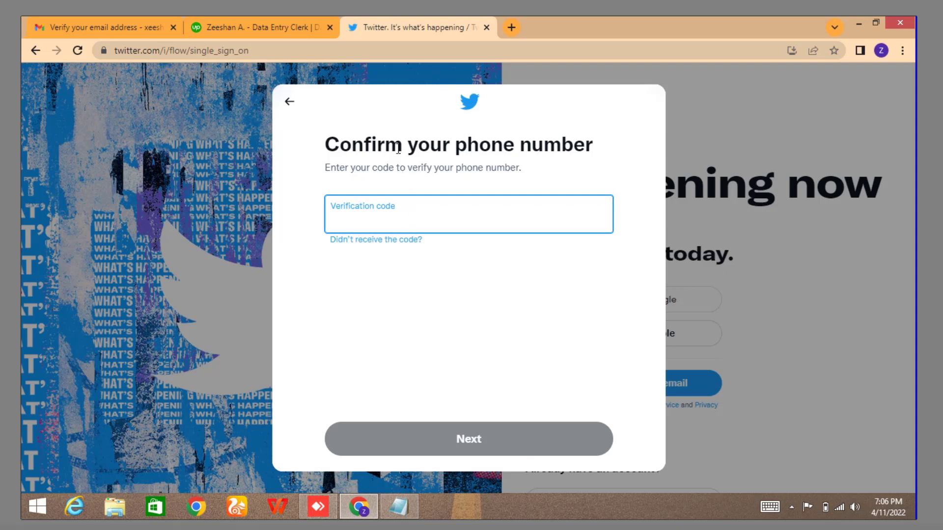
{"action": "left_click", "coordinate": [269, 28]}
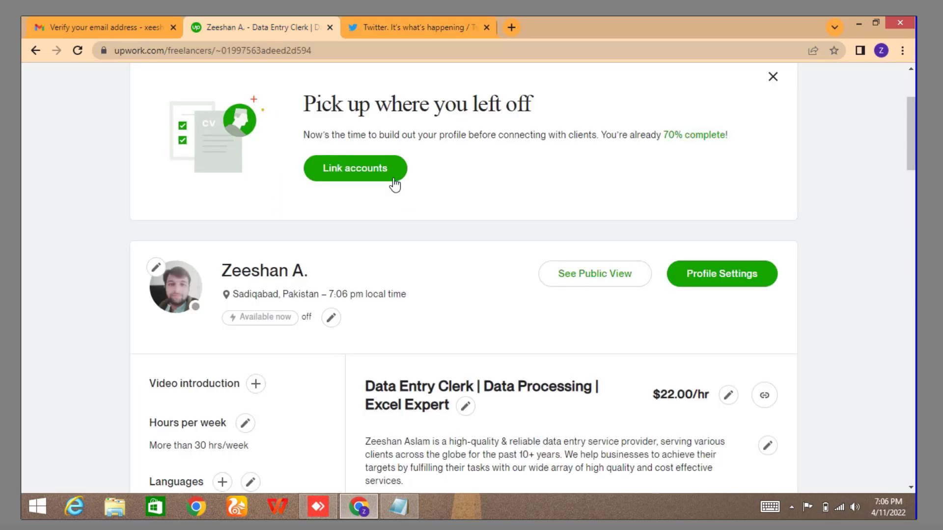
{"action": "scroll", "coordinate": [554, 241], "scroll_direction": "down", "scroll_amount": 5}
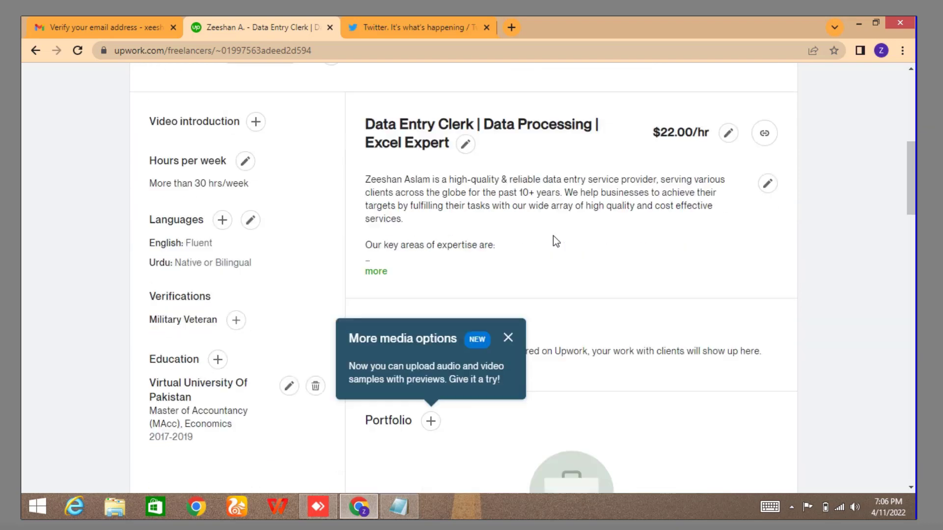
{"action": "scroll", "coordinate": [554, 240], "scroll_direction": "up", "scroll_amount": 6}
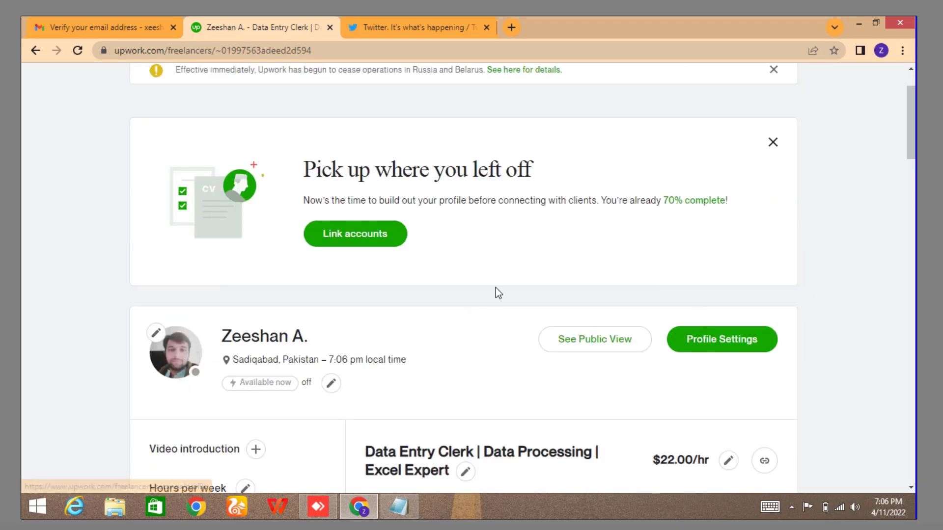
{"action": "scroll", "coordinate": [496, 289], "scroll_direction": "down", "scroll_amount": 15}
{"action": "scroll", "coordinate": [501, 295], "scroll_direction": "down", "scroll_amount": 3}
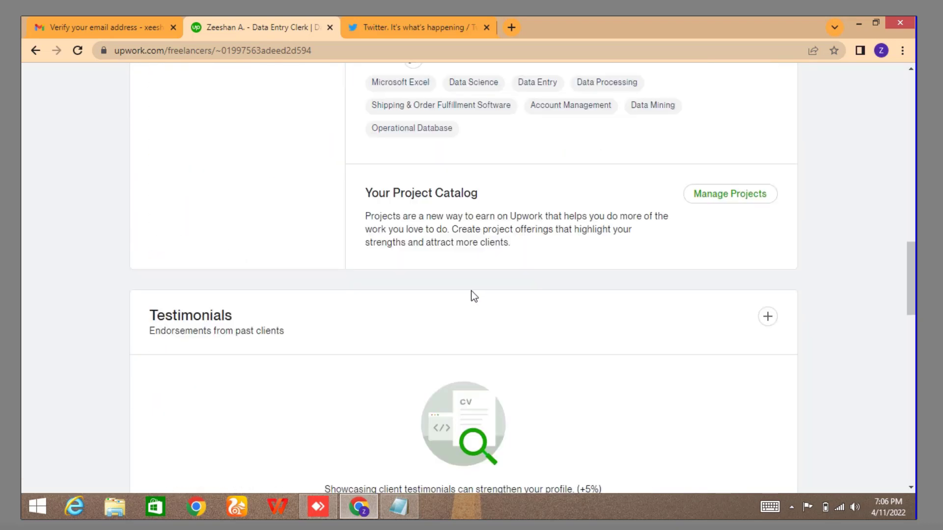
{"action": "scroll", "coordinate": [473, 242], "scroll_direction": "down", "scroll_amount": 5}
{"action": "scroll", "coordinate": [472, 237], "scroll_direction": "down", "scroll_amount": 6}
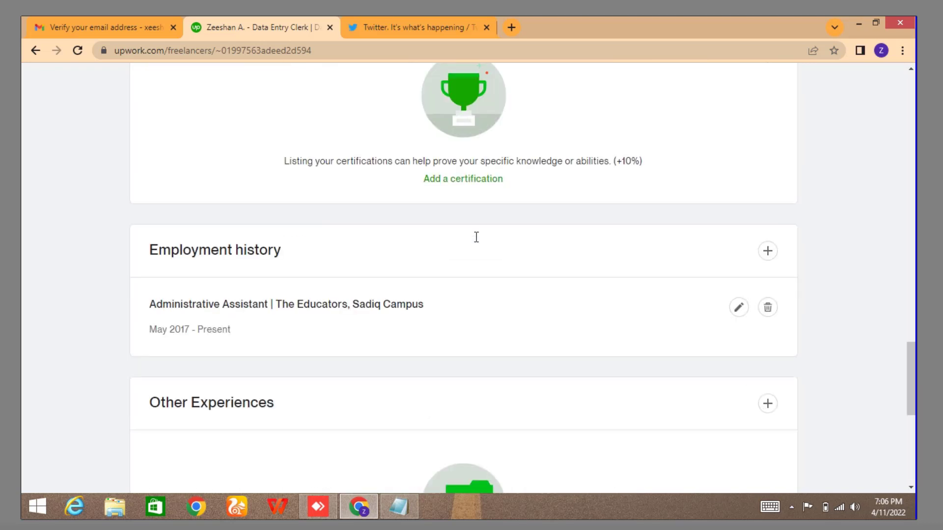
{"action": "scroll", "coordinate": [476, 241], "scroll_direction": "down", "scroll_amount": 1}
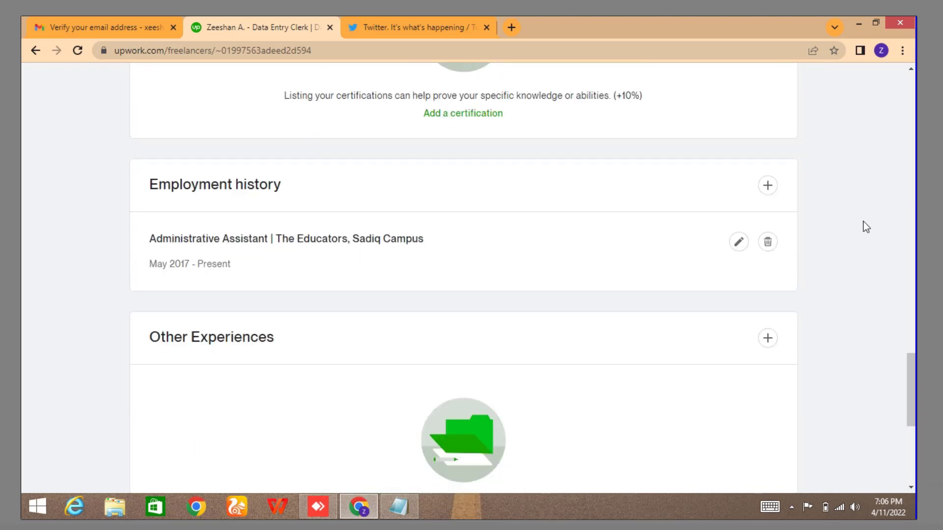
{"action": "scroll", "coordinate": [765, 244], "scroll_direction": "down", "scroll_amount": 3}
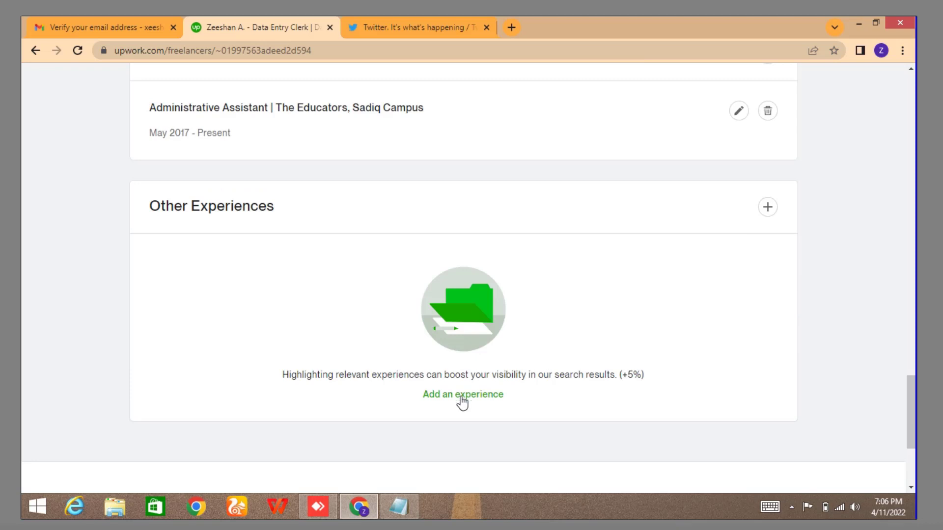
{"action": "left_click", "coordinate": [462, 396]}
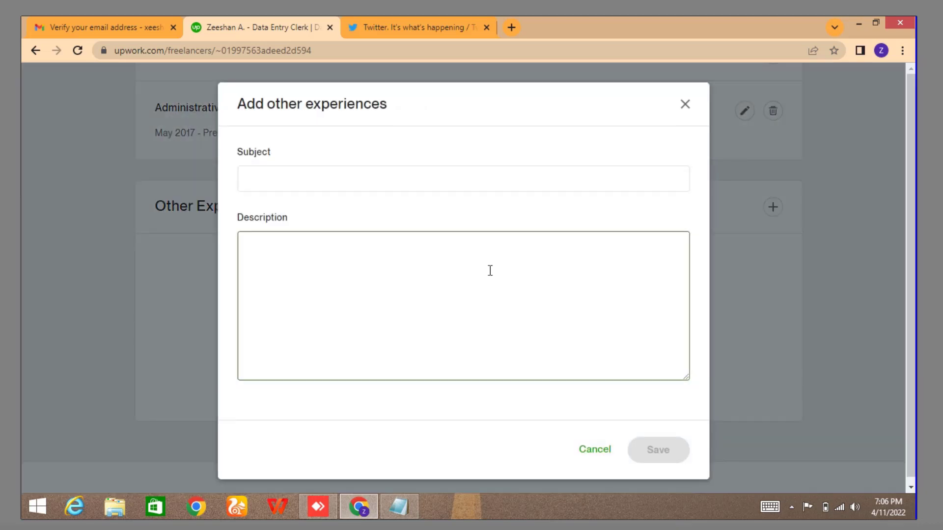
{"action": "left_click", "coordinate": [397, 179]}
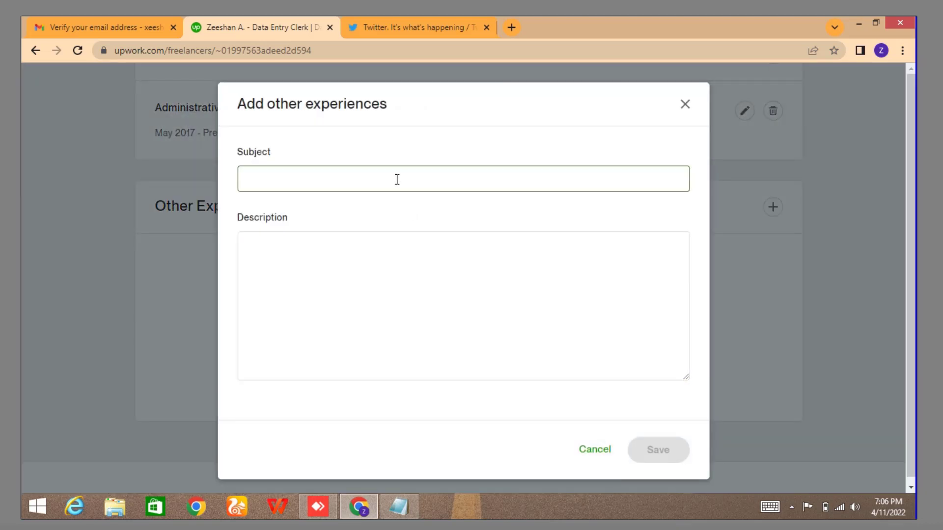
{"action": "left_click", "coordinate": [448, 281]}
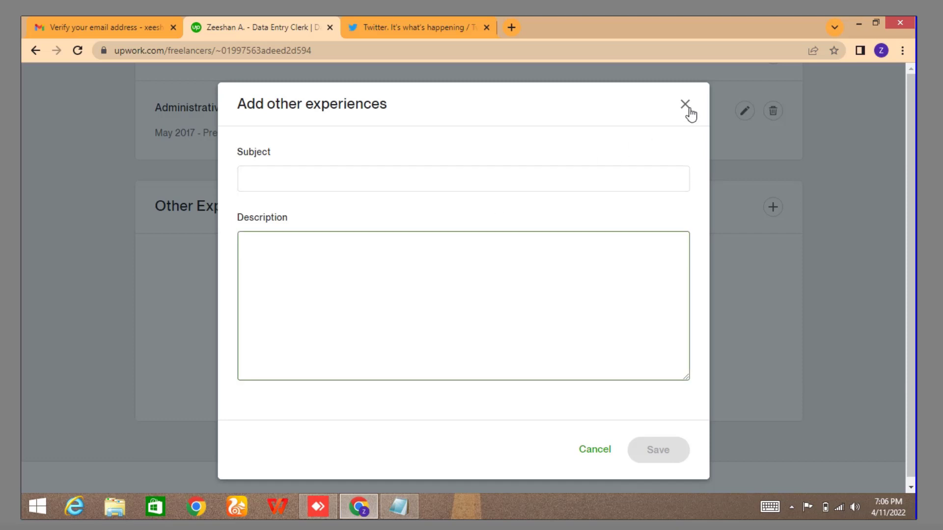
{"action": "left_click", "coordinate": [738, 226]}
Step: Add a new employment entry with company Area Multimedia and city Lahore
{"action": "scroll", "coordinate": [742, 252], "scroll_direction": "up", "scroll_amount": 3}
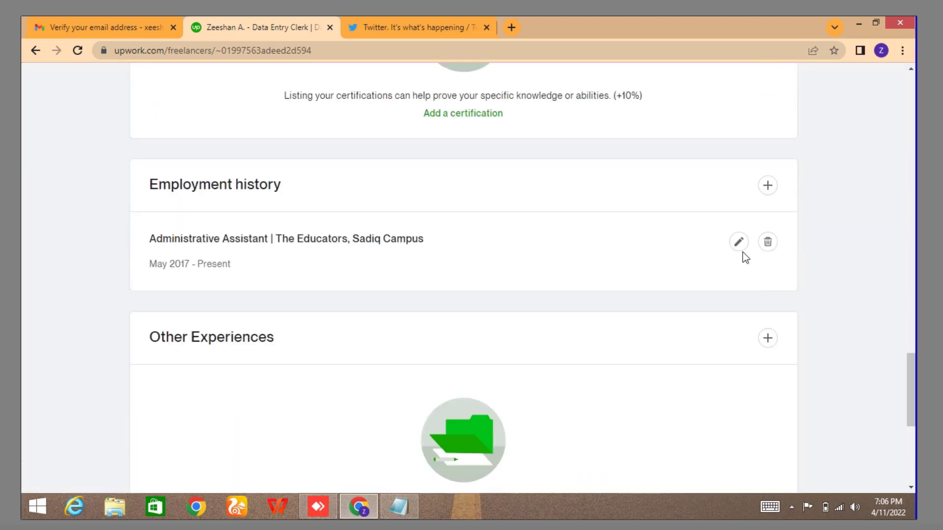
{"action": "left_click", "coordinate": [767, 186]}
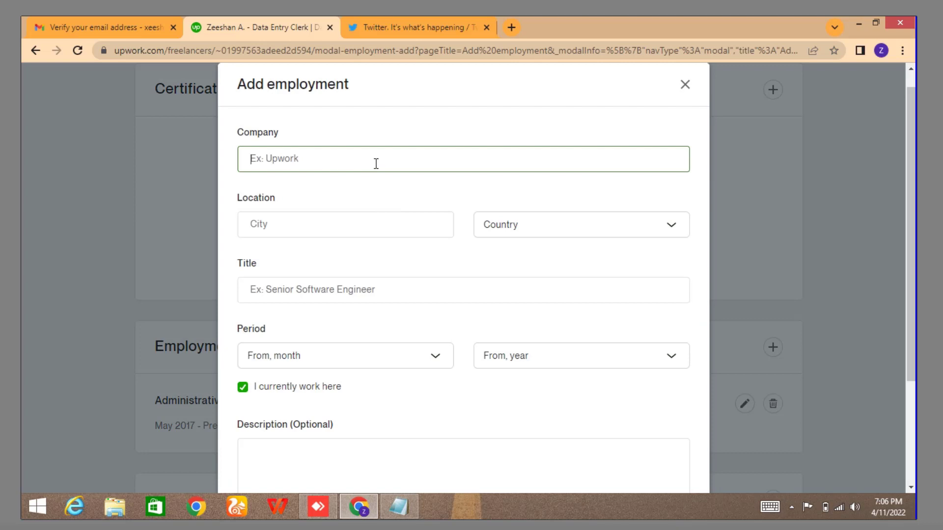
{"action": "type", "text": "Area Multimedia"}
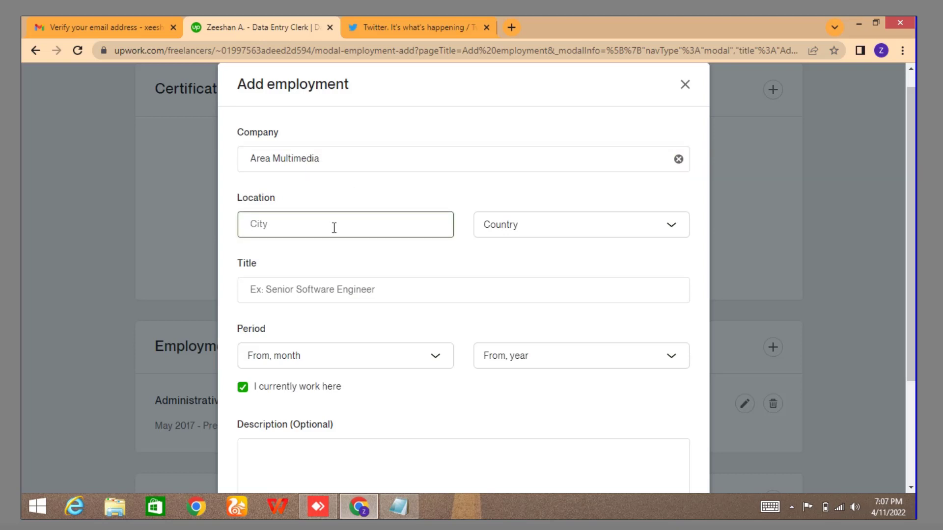
{"action": "type", "text": "ahgore"}
{"action": "double_click", "coordinate": [334, 227]}
{"action": "type", "text": "Lahore"}
{"action": "left_click", "coordinate": [543, 233]}
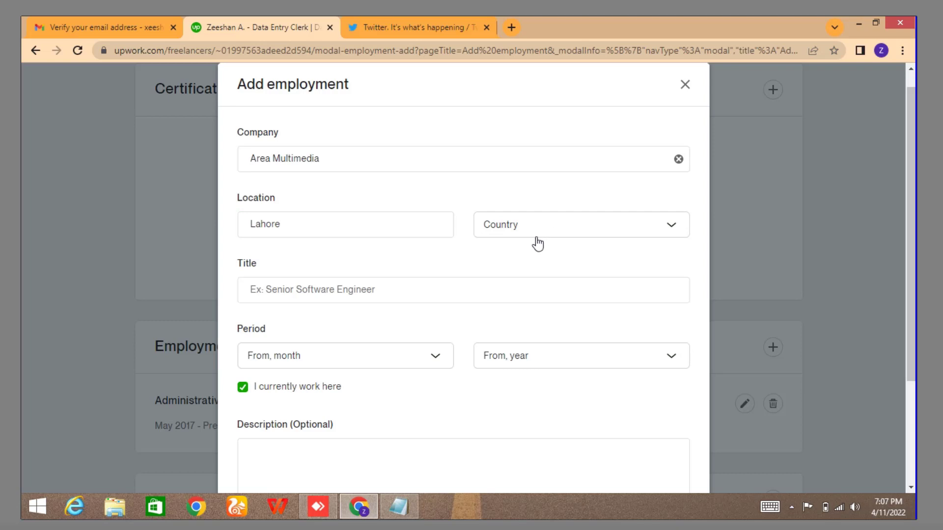
Step: Set the country to Pakistan and the job title to Senior Accountant
{"action": "left_click", "coordinate": [532, 235]}
{"action": "type", "text": "pakis"}
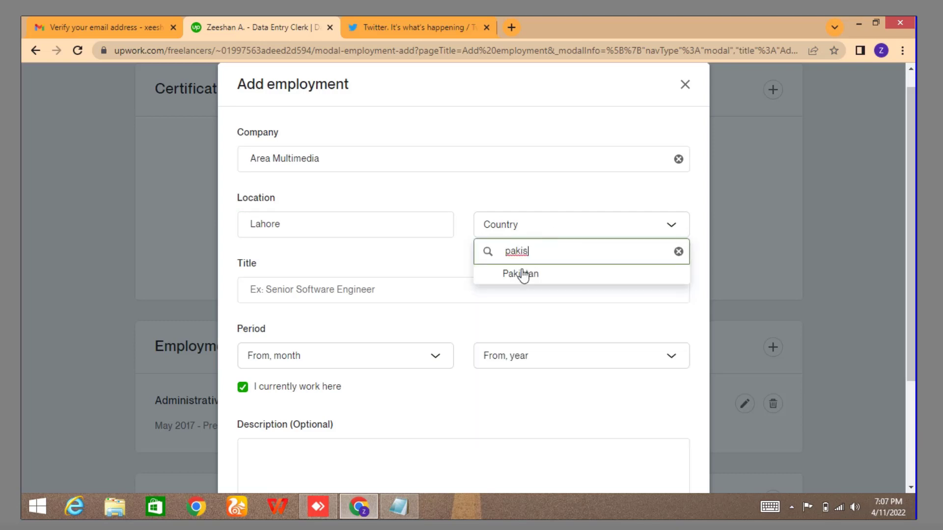
{"action": "left_click", "coordinate": [520, 273]}
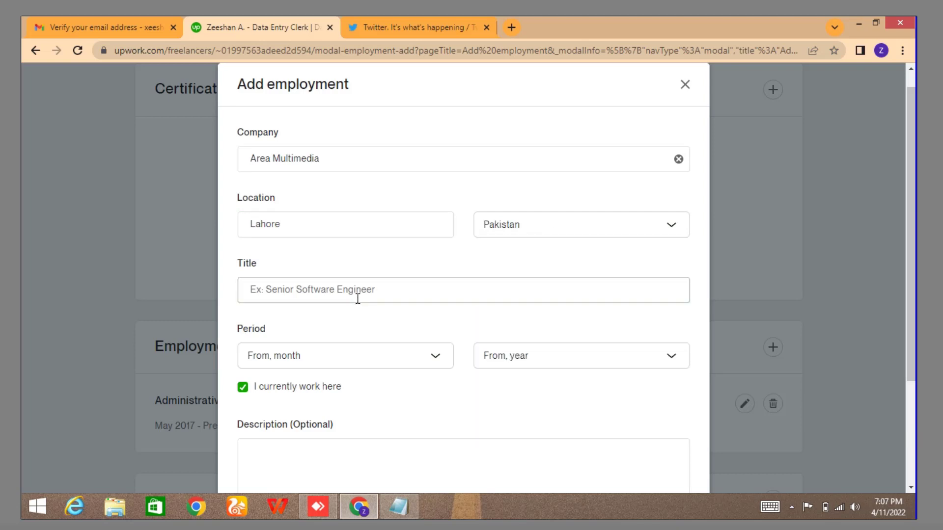
{"action": "left_click", "coordinate": [358, 297]}
{"action": "type", "text": "Se"}
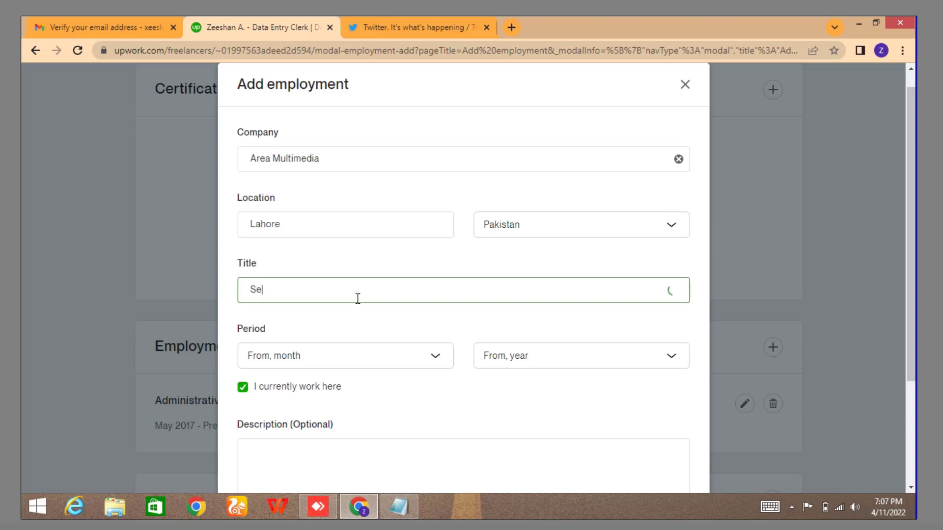
{"action": "type", "text": "nior Data"}
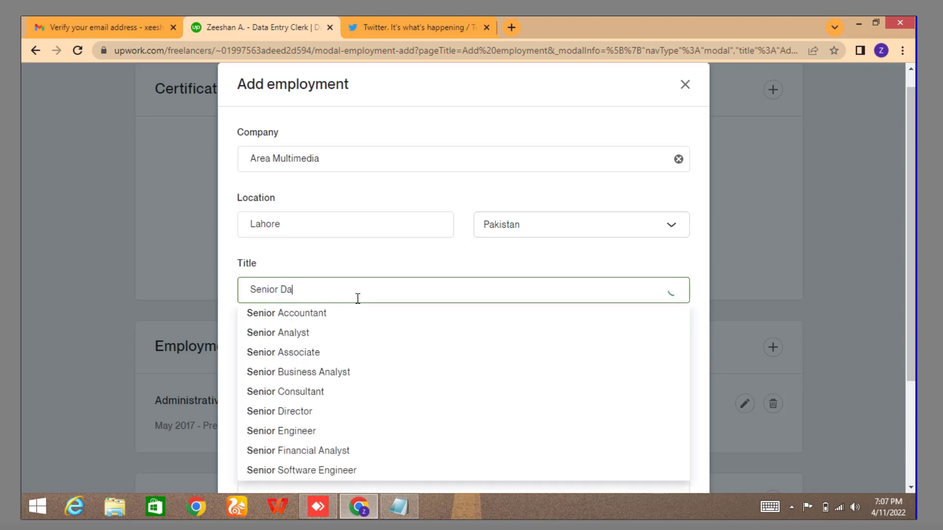
{"action": "key", "text": "BackSpace"}
{"action": "key", "text": "BackSpace"}
{"action": "left_click", "coordinate": [325, 317]}
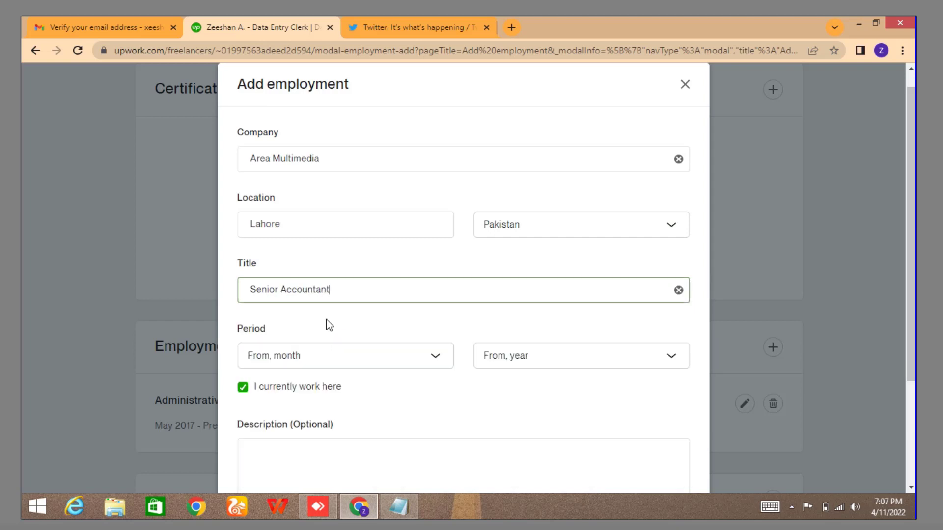
Step: Set the job's start date to August 2012 and mark it as no longer current
{"action": "left_click", "coordinate": [348, 362]}
{"action": "left_click", "coordinate": [261, 289]}
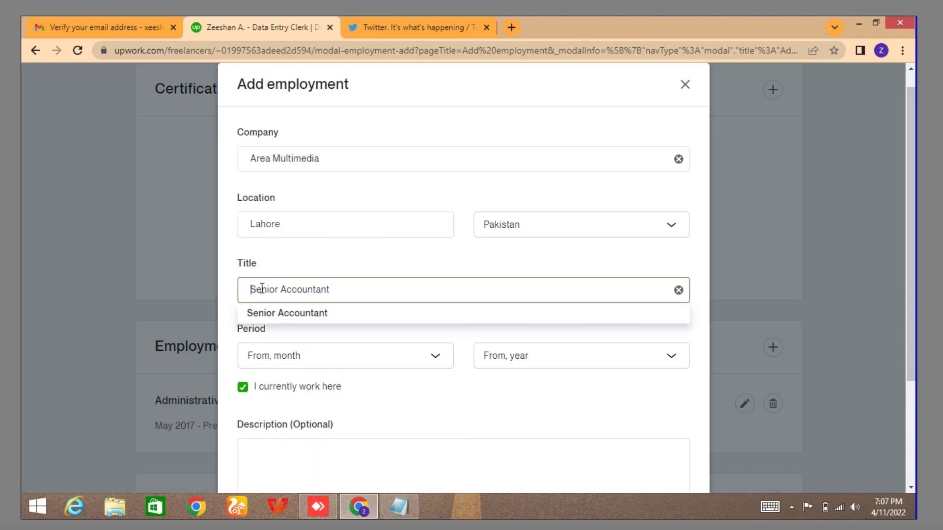
{"action": "left_click", "coordinate": [360, 343]}
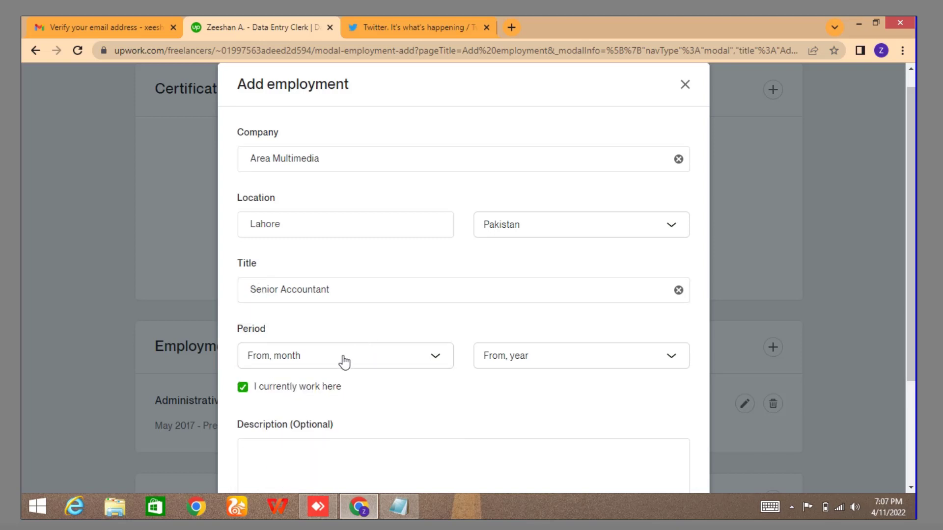
{"action": "left_click", "coordinate": [345, 362]}
{"action": "left_click", "coordinate": [344, 444]}
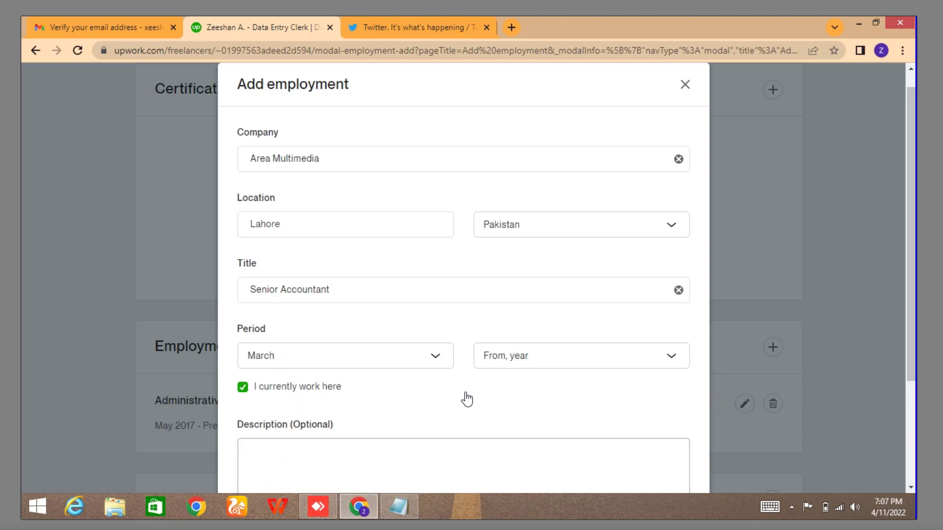
{"action": "left_click", "coordinate": [531, 364]}
{"action": "scroll", "coordinate": [540, 437], "scroll_direction": "down", "scroll_amount": 5}
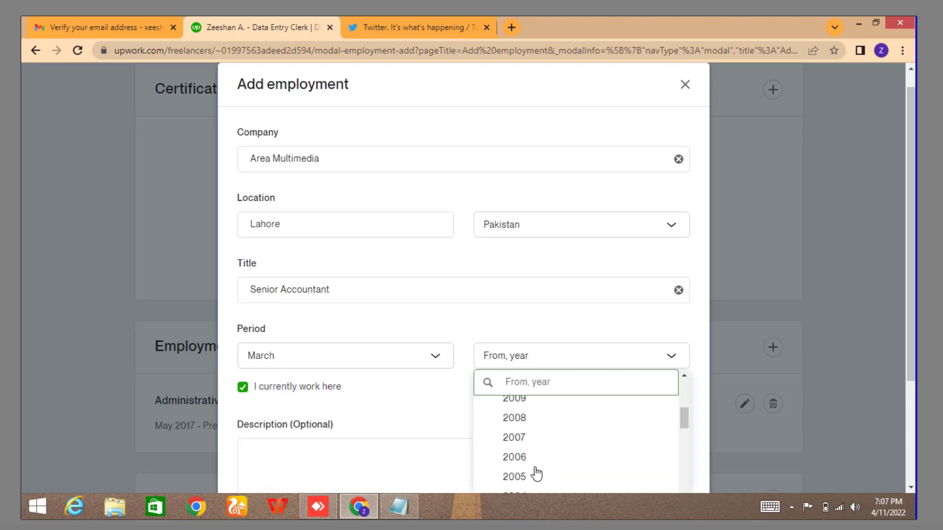
{"action": "left_click", "coordinate": [540, 463]}
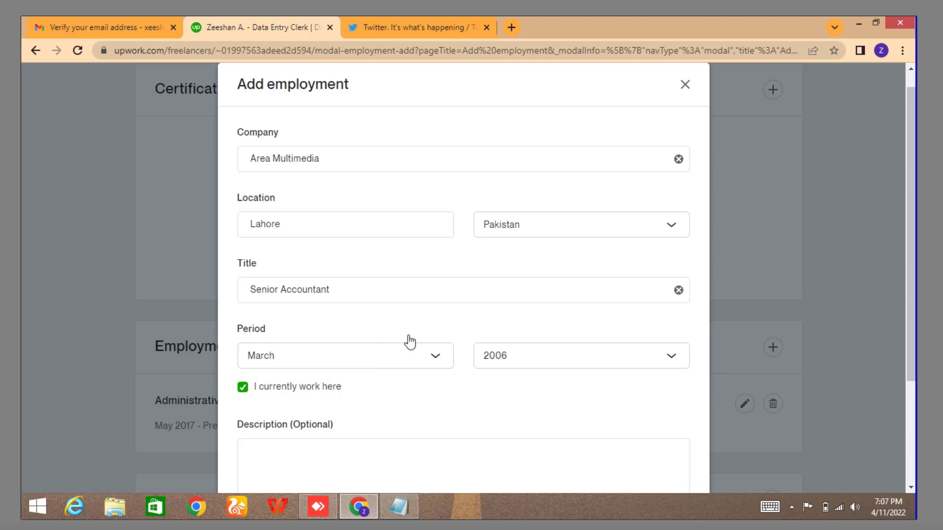
{"action": "scroll", "coordinate": [412, 334], "scroll_direction": "down", "scroll_amount": 1}
{"action": "left_click", "coordinate": [406, 299]}
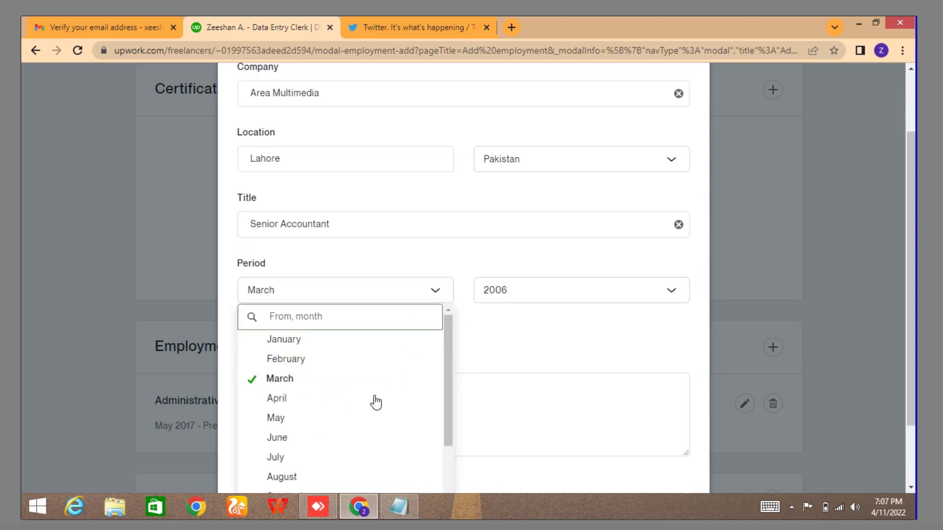
{"action": "scroll", "coordinate": [358, 442], "scroll_direction": "down", "scroll_amount": 1}
{"action": "left_click", "coordinate": [325, 418]}
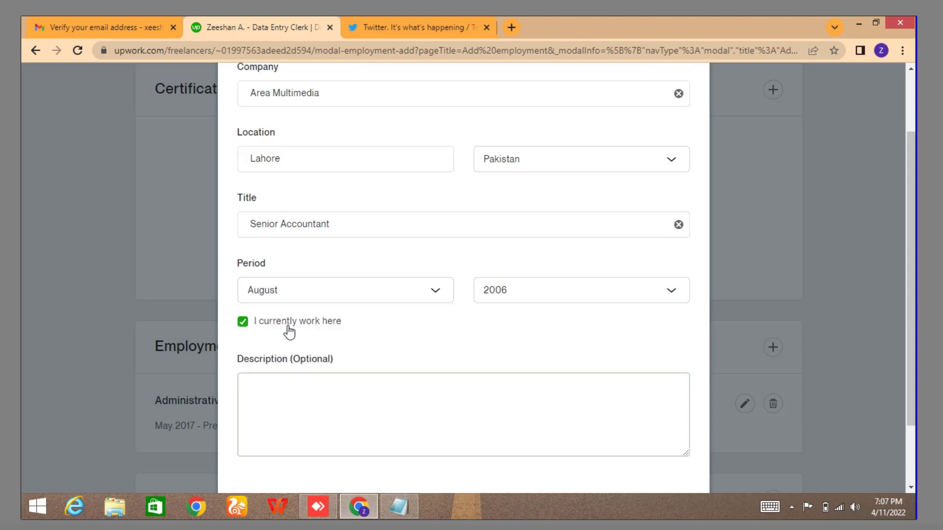
{"action": "left_click", "coordinate": [257, 322]}
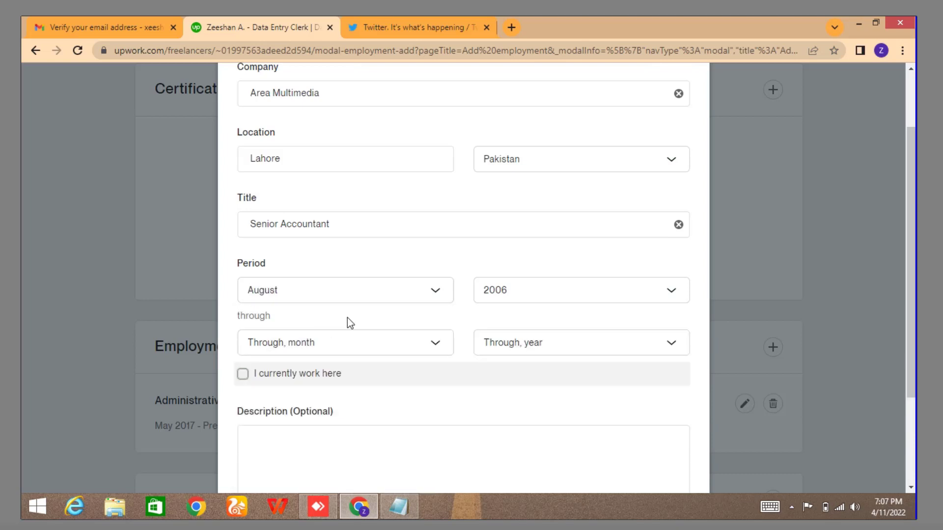
{"action": "left_click", "coordinate": [519, 299]}
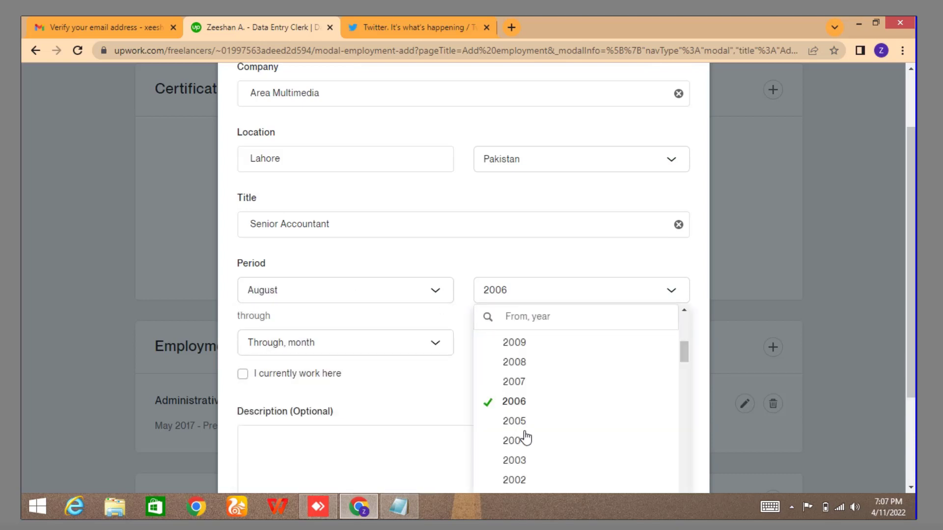
{"action": "scroll", "coordinate": [523, 429], "scroll_direction": "up", "scroll_amount": 3}
{"action": "left_click", "coordinate": [514, 350]}
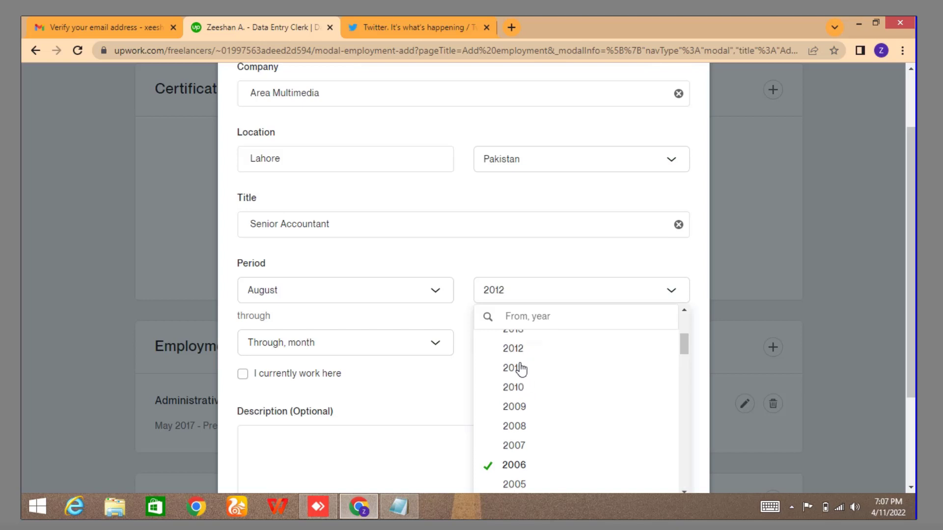
Step: Set the end date to February 2015 and save the employment entry
{"action": "left_click", "coordinate": [529, 351]}
{"action": "scroll", "coordinate": [529, 423], "scroll_direction": "up", "scroll_amount": 1}
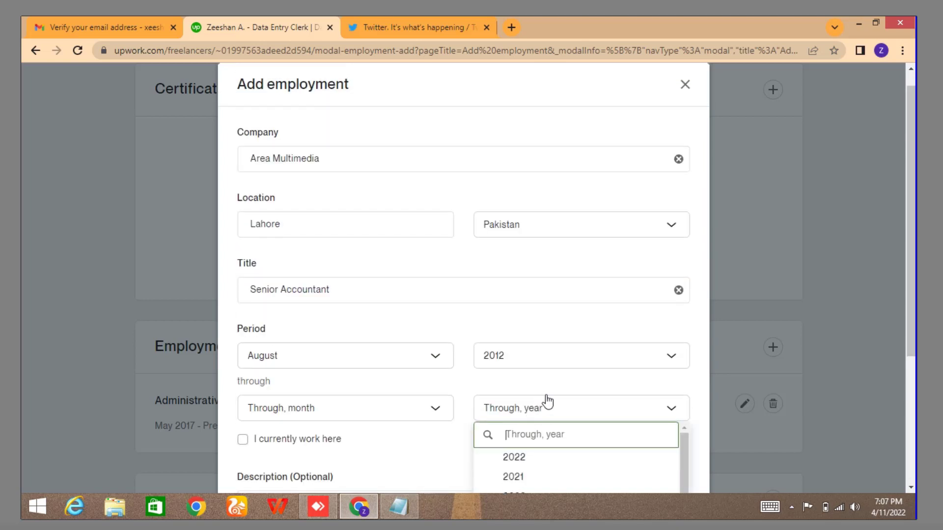
{"action": "scroll", "coordinate": [548, 401], "scroll_direction": "down", "scroll_amount": 3}
{"action": "scroll", "coordinate": [534, 344], "scroll_direction": "up", "scroll_amount": 1}
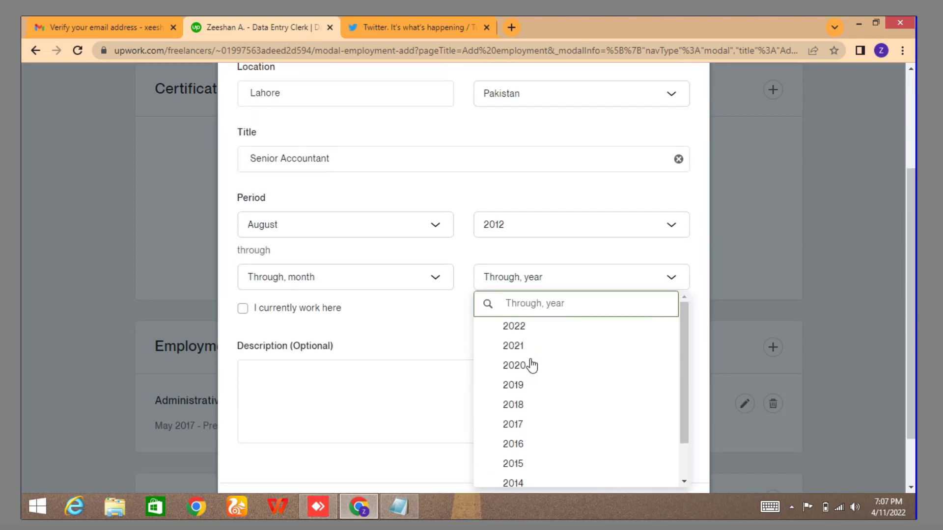
{"action": "scroll", "coordinate": [528, 386], "scroll_direction": "down", "scroll_amount": 1}
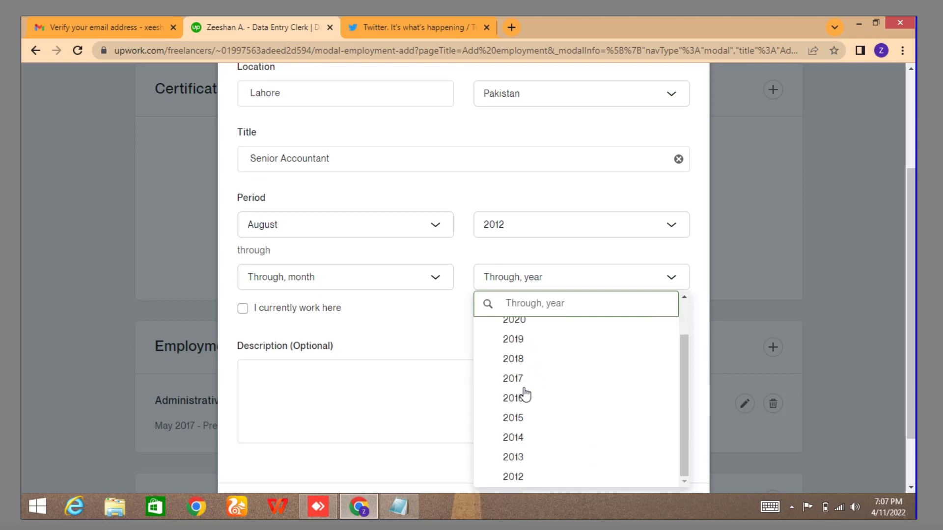
{"action": "left_click", "coordinate": [522, 419]}
{"action": "left_click", "coordinate": [344, 277]}
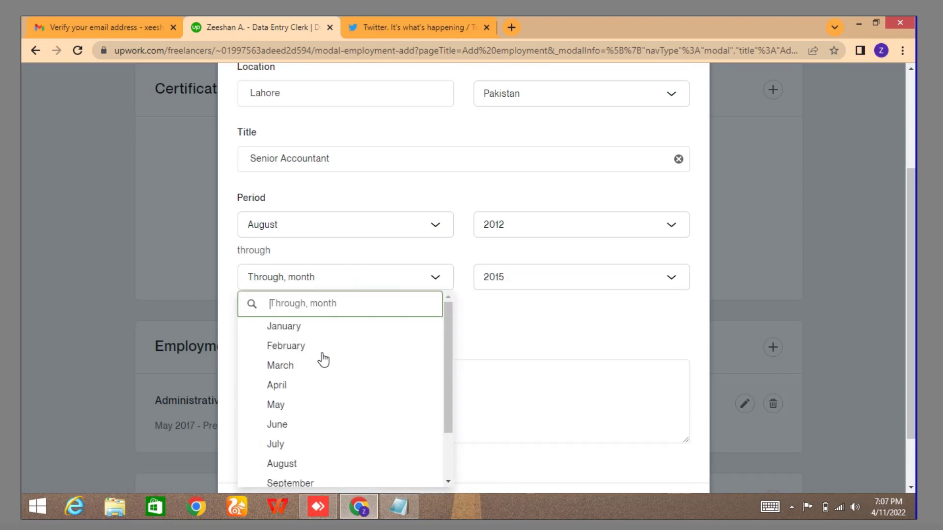
{"action": "left_click", "coordinate": [344, 345]}
{"action": "left_click", "coordinate": [553, 363]}
{"action": "scroll", "coordinate": [581, 366], "scroll_direction": "down", "scroll_amount": 2}
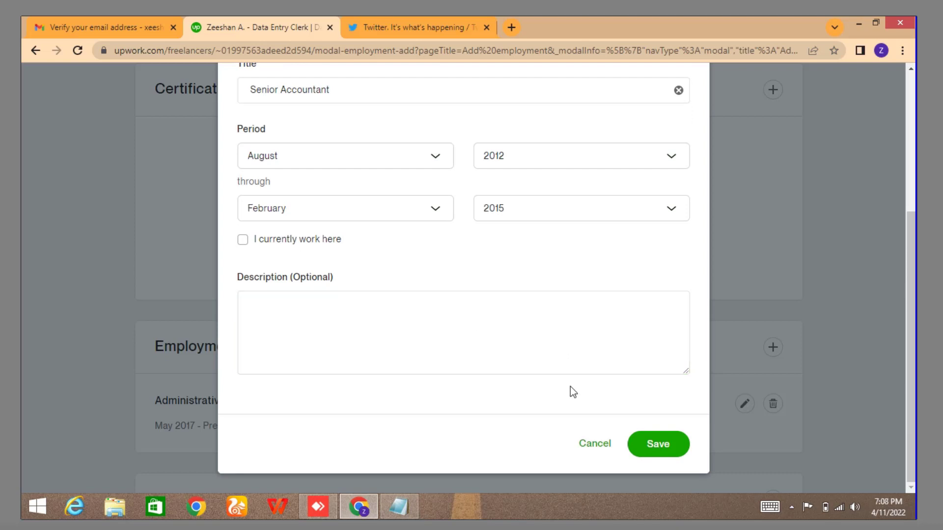
{"action": "left_click", "coordinate": [648, 450]}
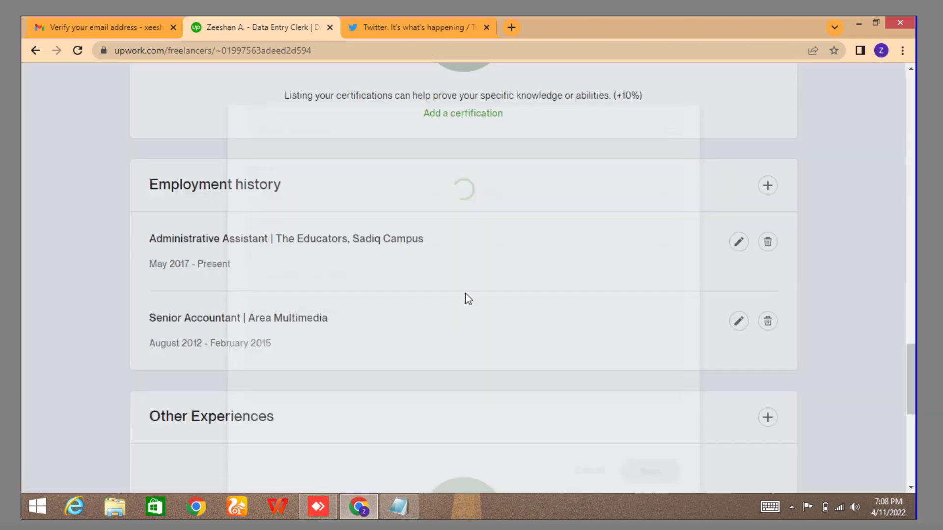
Step: Reload the Upwork profile so it shows 80% complete, then go back to Twitter
{"action": "scroll", "coordinate": [520, 153], "scroll_direction": "up", "scroll_amount": 20}
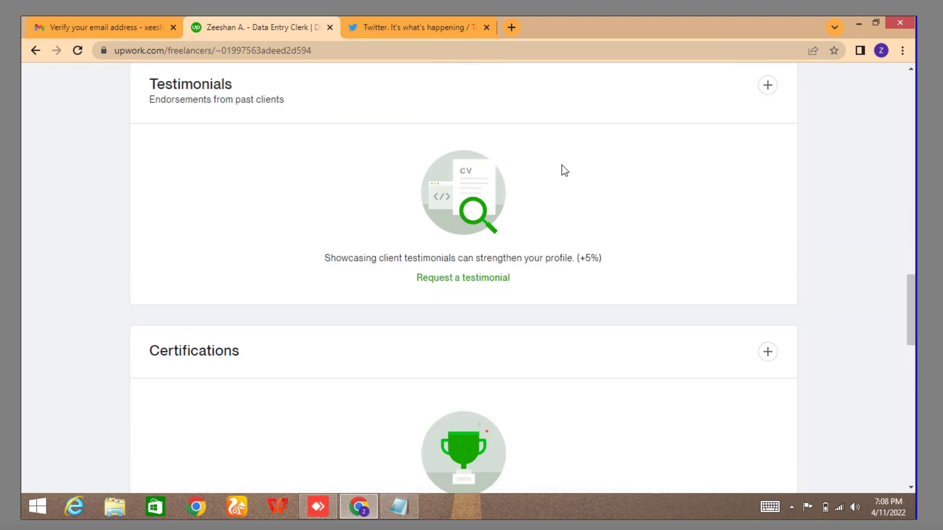
{"action": "scroll", "coordinate": [568, 172], "scroll_direction": "up", "scroll_amount": 8}
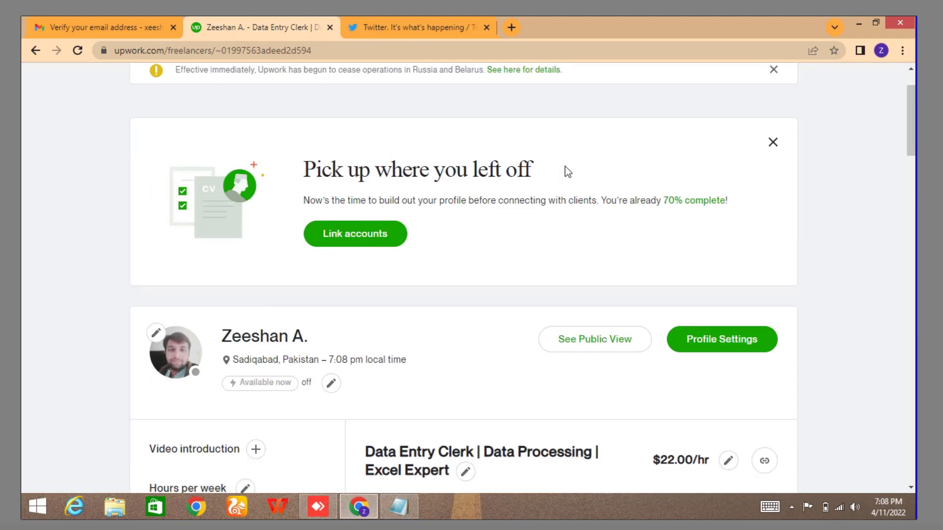
{"action": "left_click", "coordinate": [79, 50]}
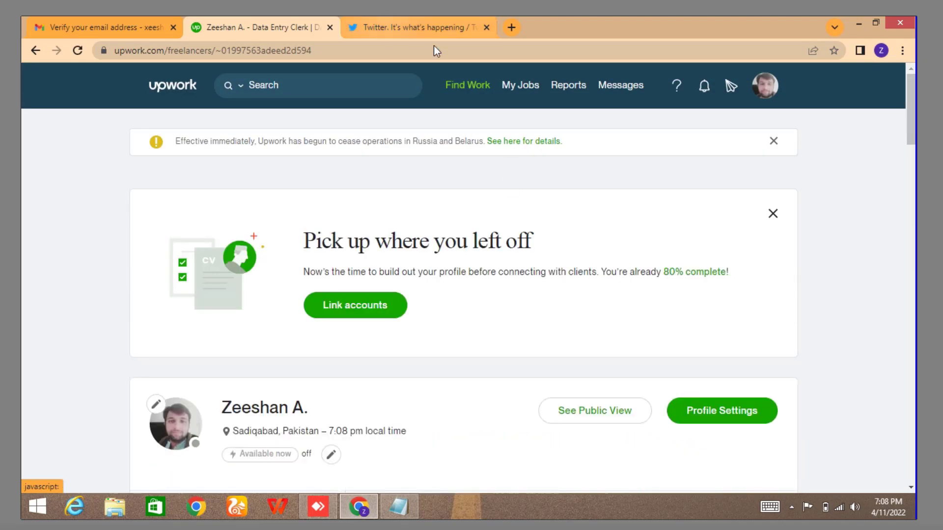
{"action": "mouse_move", "coordinate": [468, 86]}
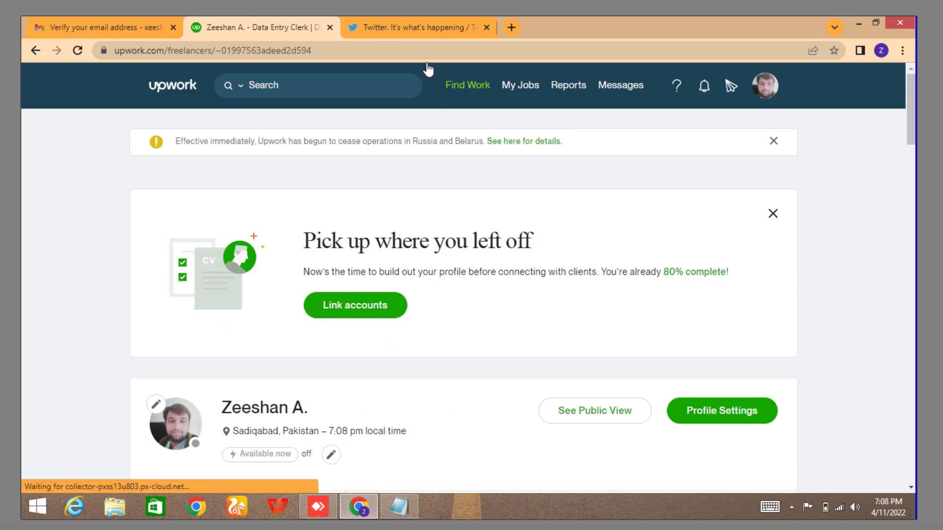
{"action": "left_click", "coordinate": [396, 25]}
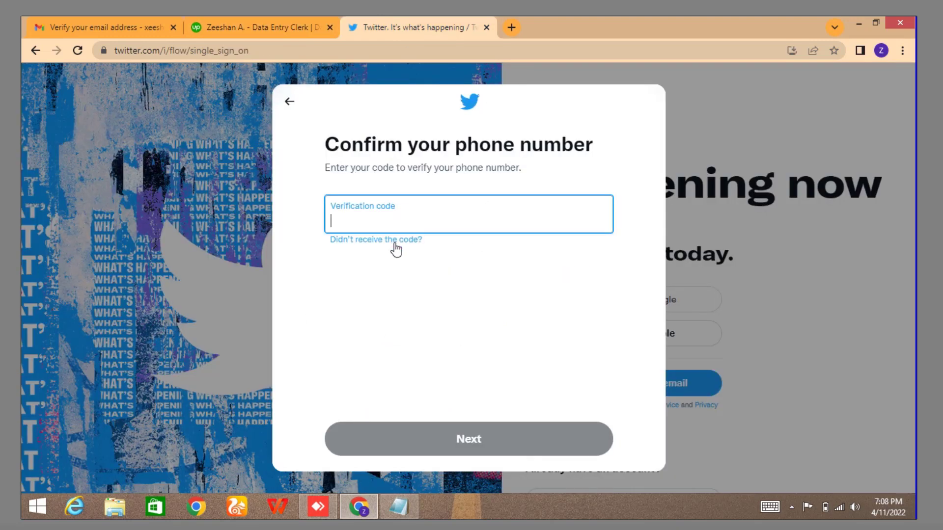
Step: Have Twitter resend the verification code to the phone number, then return to Upwork
{"action": "left_click", "coordinate": [596, 145]}
{"action": "left_click", "coordinate": [289, 101]}
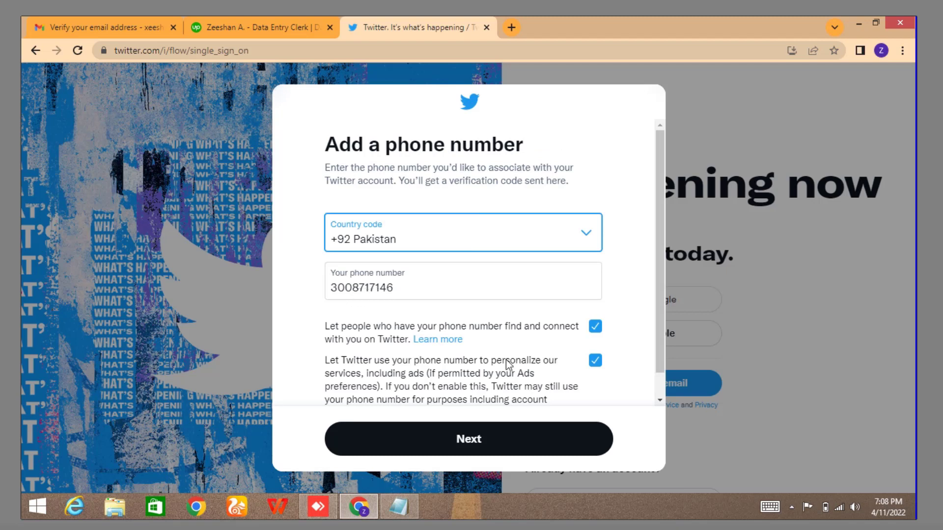
{"action": "scroll", "coordinate": [487, 340], "scroll_direction": "down", "scroll_amount": 1}
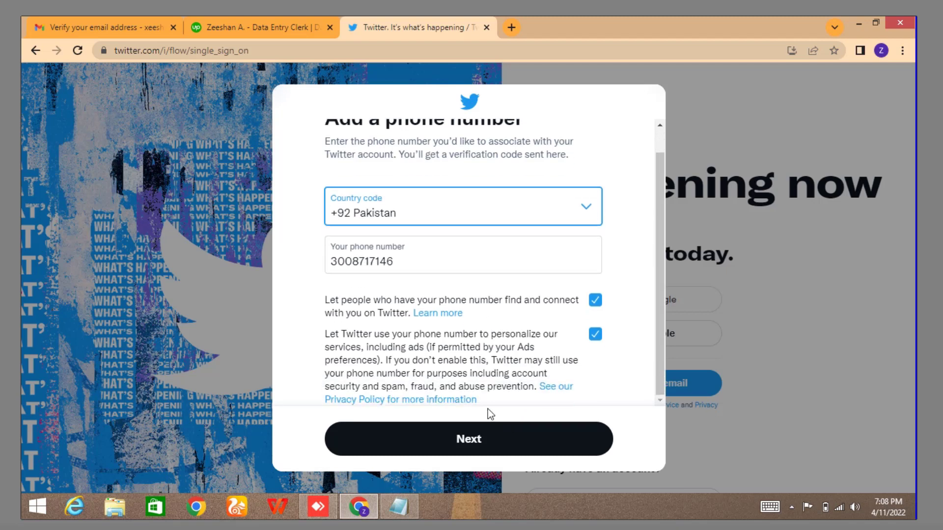
{"action": "left_click", "coordinate": [489, 437]}
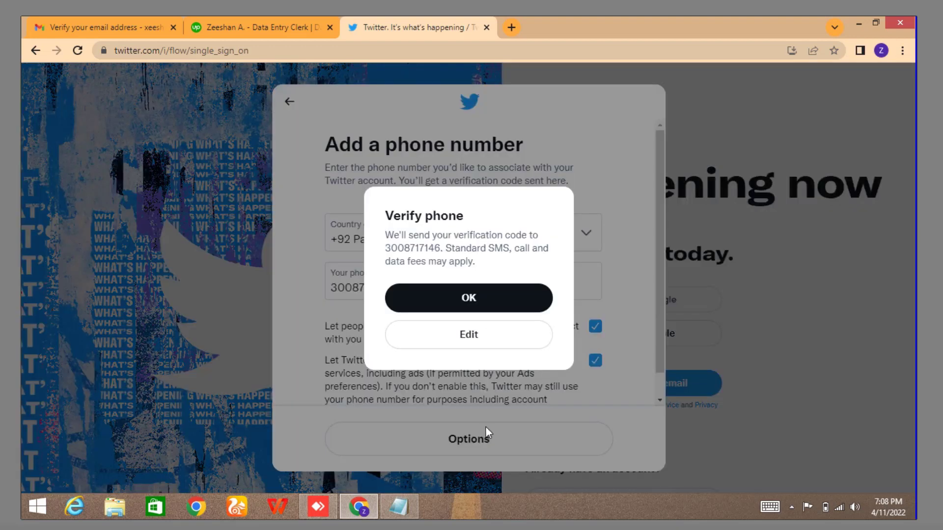
{"action": "left_click", "coordinate": [476, 305]}
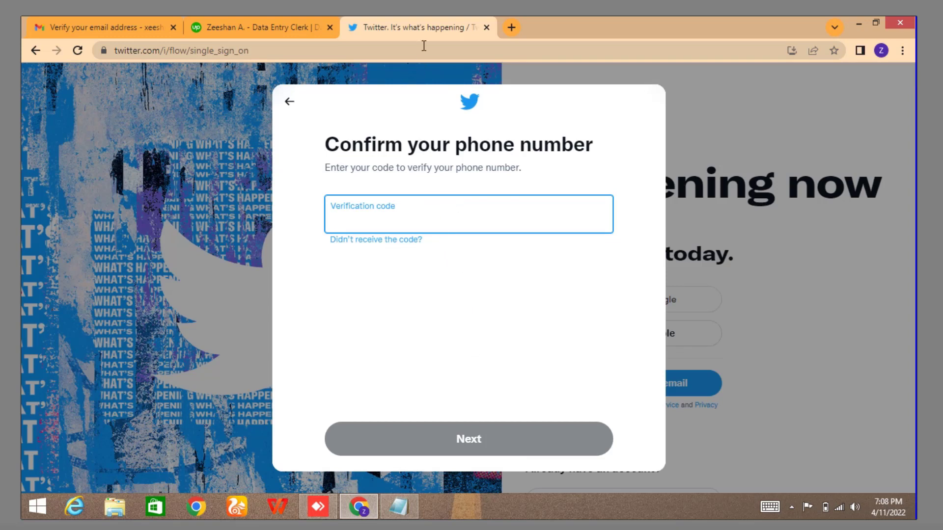
{"action": "left_click", "coordinate": [235, 29]}
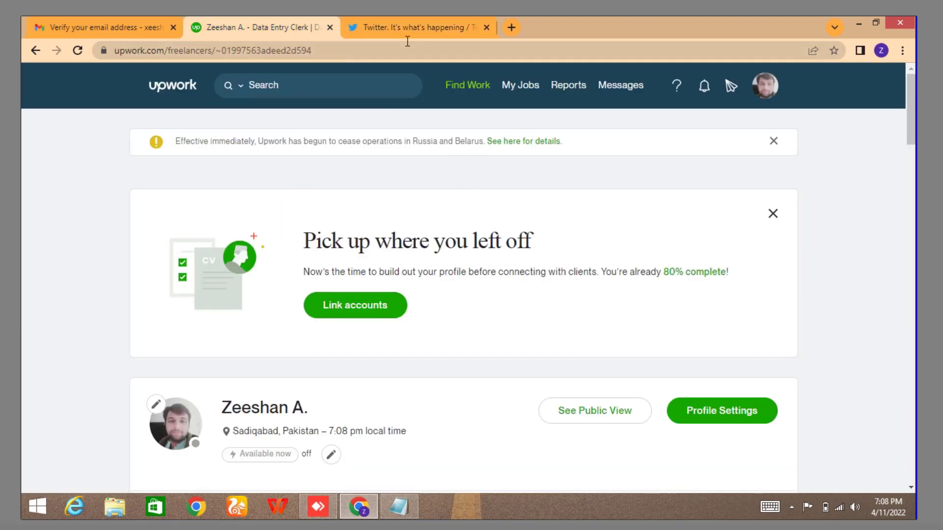
Step: Switch the availability badge to Available now and view the updated profile
{"action": "scroll", "coordinate": [495, 304], "scroll_direction": "down", "scroll_amount": 5}
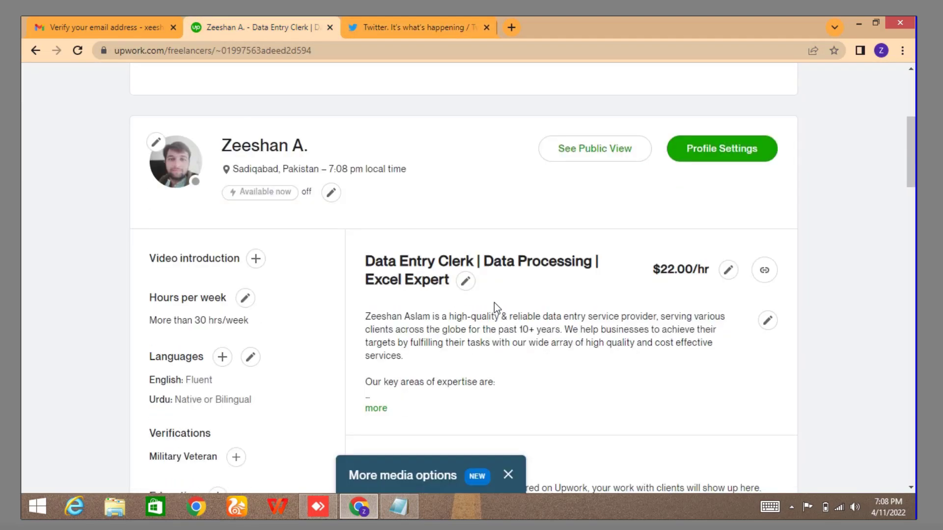
{"action": "scroll", "coordinate": [494, 302], "scroll_direction": "down", "scroll_amount": 5}
{"action": "scroll", "coordinate": [427, 301], "scroll_direction": "up", "scroll_amount": 7}
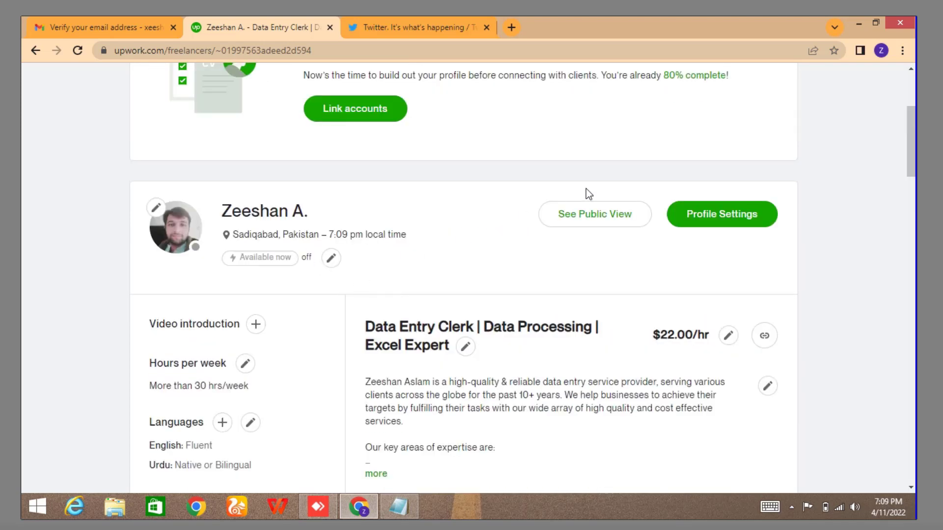
{"action": "left_click", "coordinate": [331, 258]}
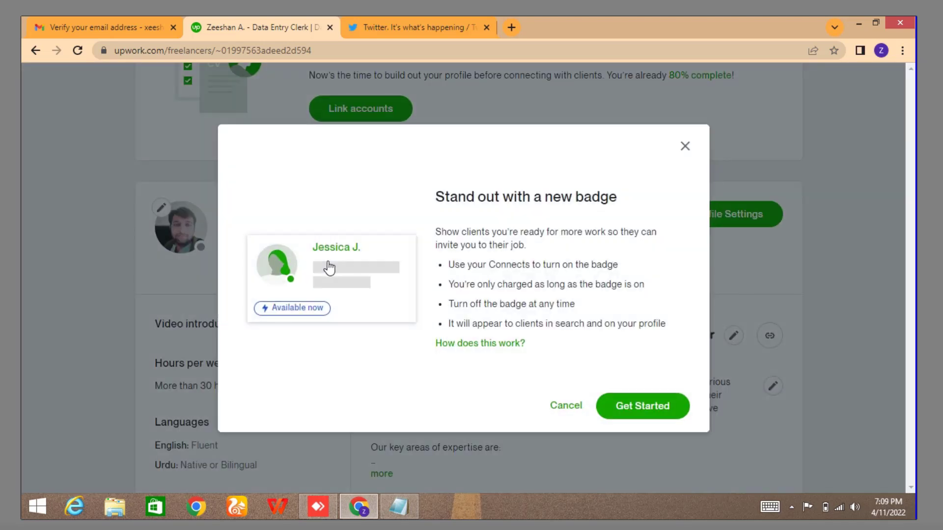
{"action": "left_click", "coordinate": [622, 408]}
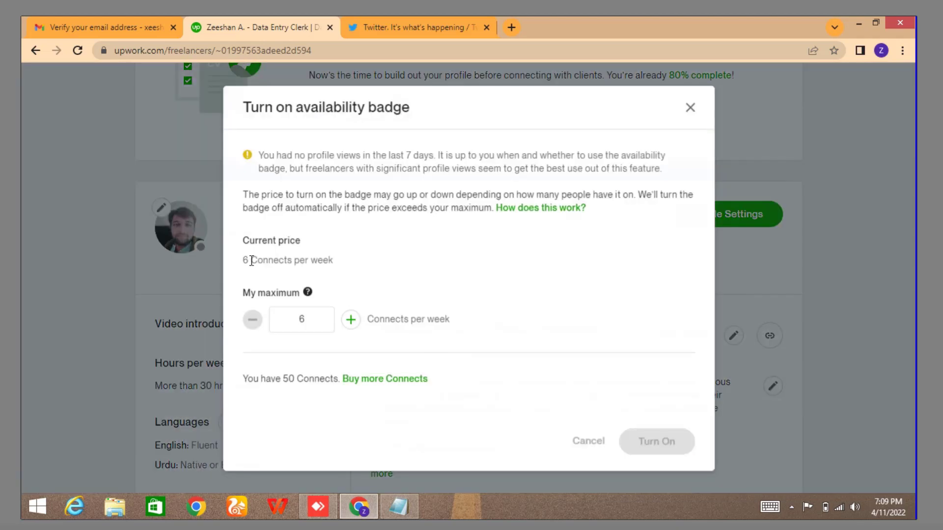
{"action": "left_click", "coordinate": [667, 442]}
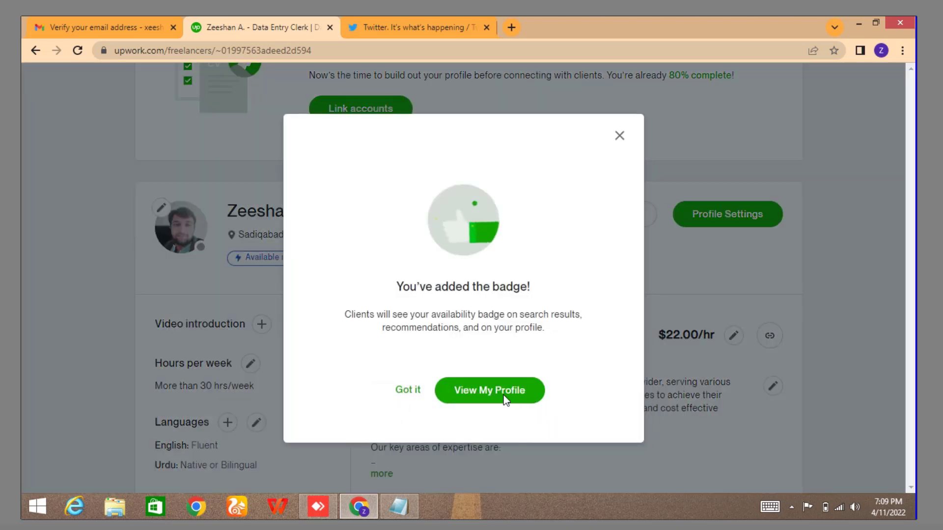
{"action": "left_click", "coordinate": [497, 393]}
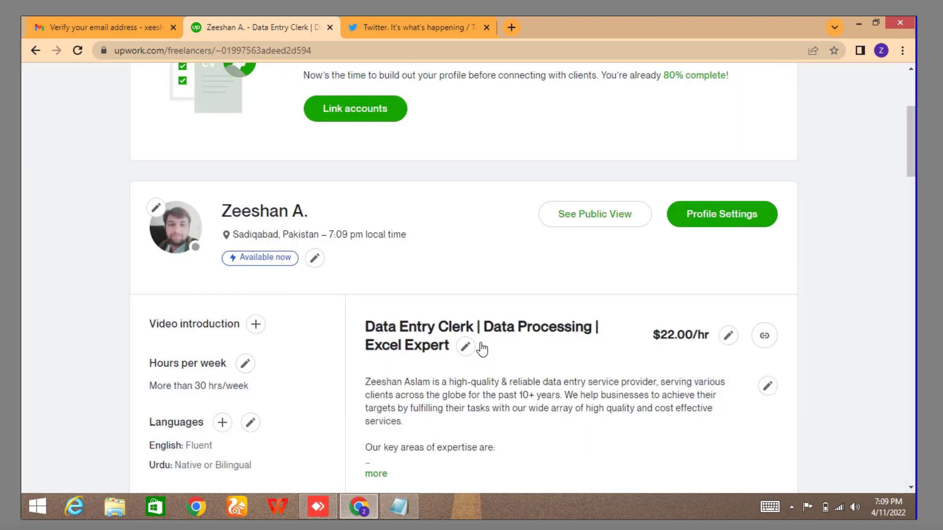
{"action": "scroll", "coordinate": [516, 309], "scroll_direction": "down", "scroll_amount": 8}
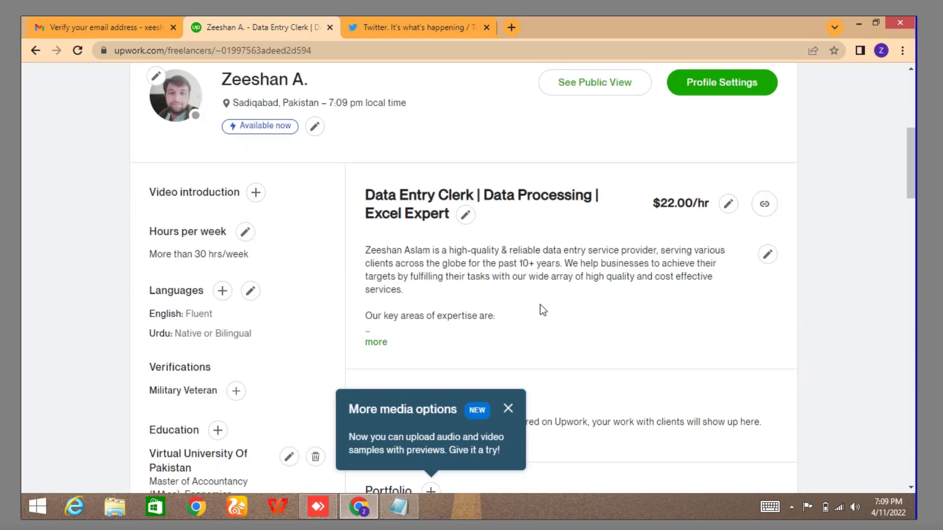
{"action": "scroll", "coordinate": [504, 290], "scroll_direction": "up", "scroll_amount": 9}
{"action": "scroll", "coordinate": [502, 273], "scroll_direction": "up", "scroll_amount": 3}
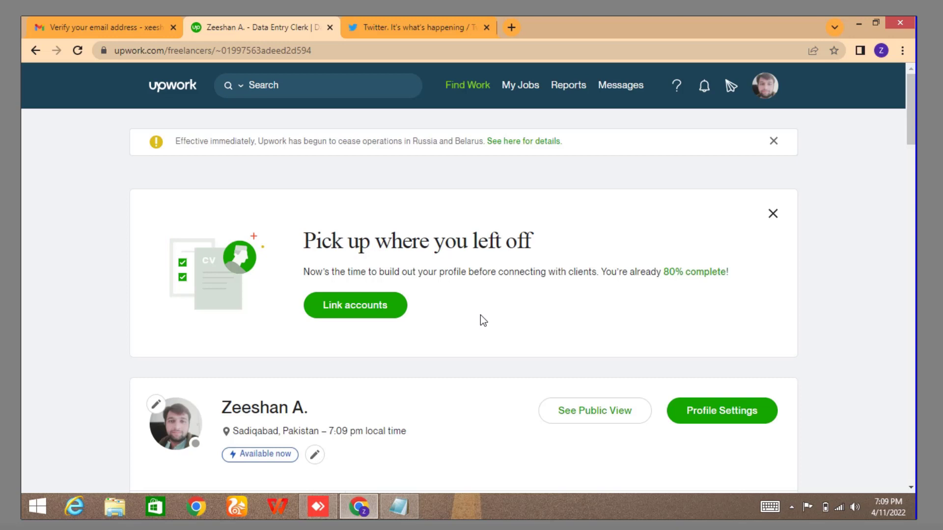
{"action": "left_click", "coordinate": [868, 515]}
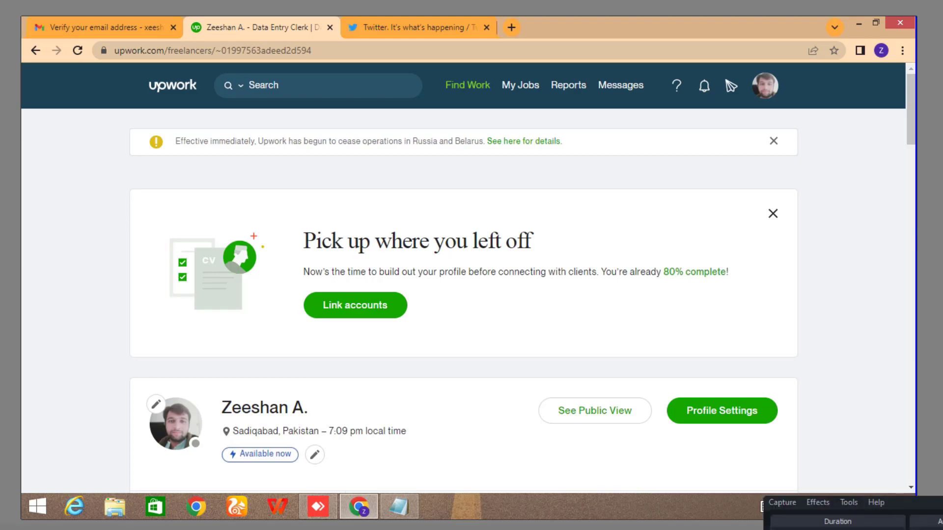